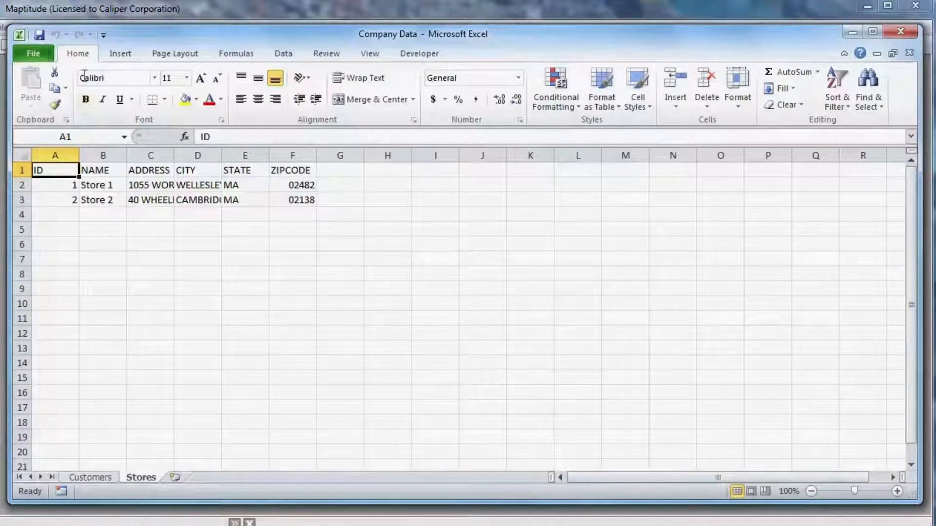
Switch to Maptitude and start a new map of own data from the Customers sheet of the Company Data workbook
left_click(47, 14)
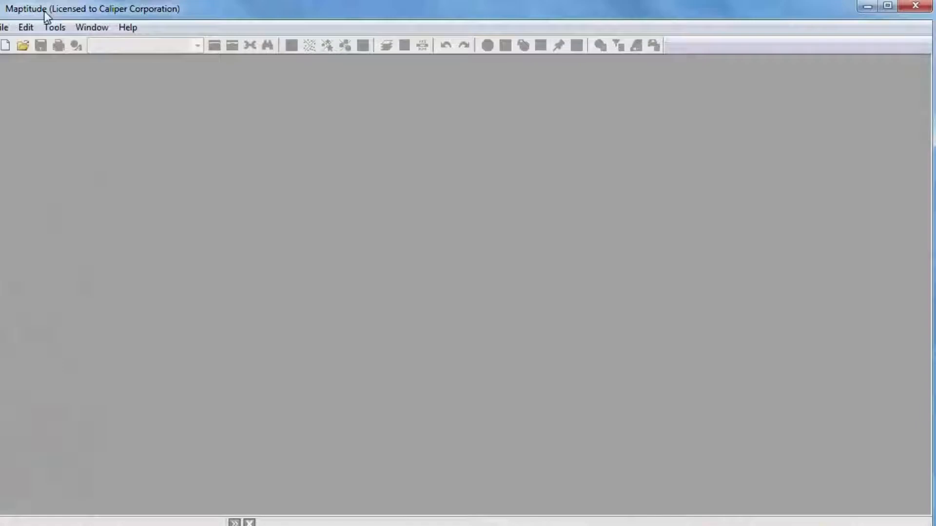
left_click(7, 46)
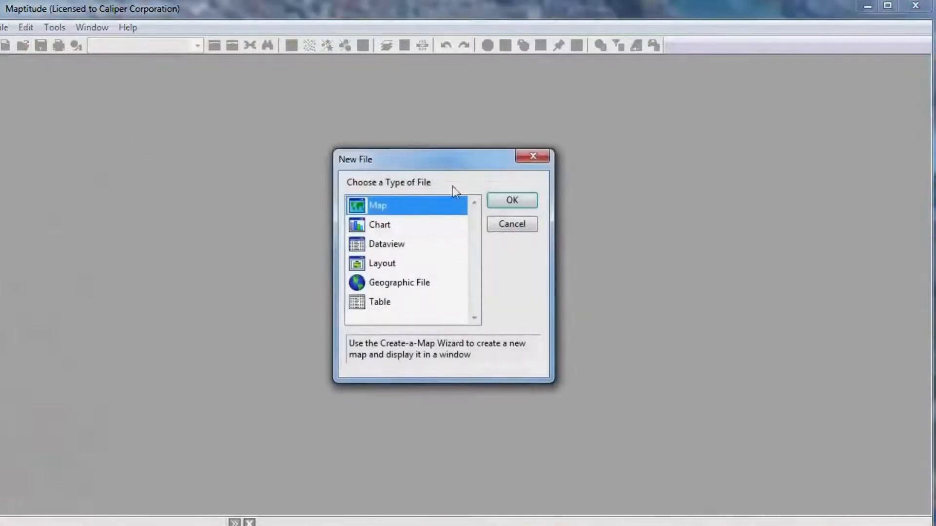
left_click(499, 201)
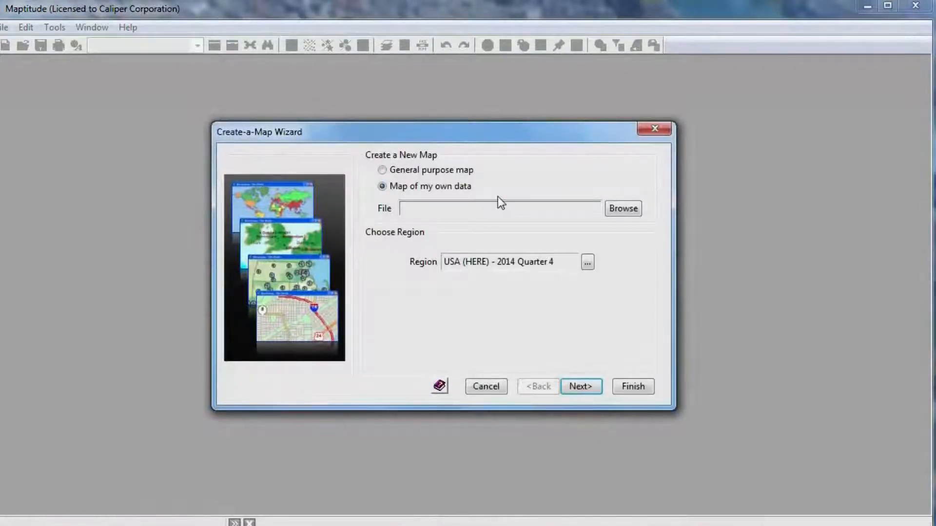
left_click(618, 212)
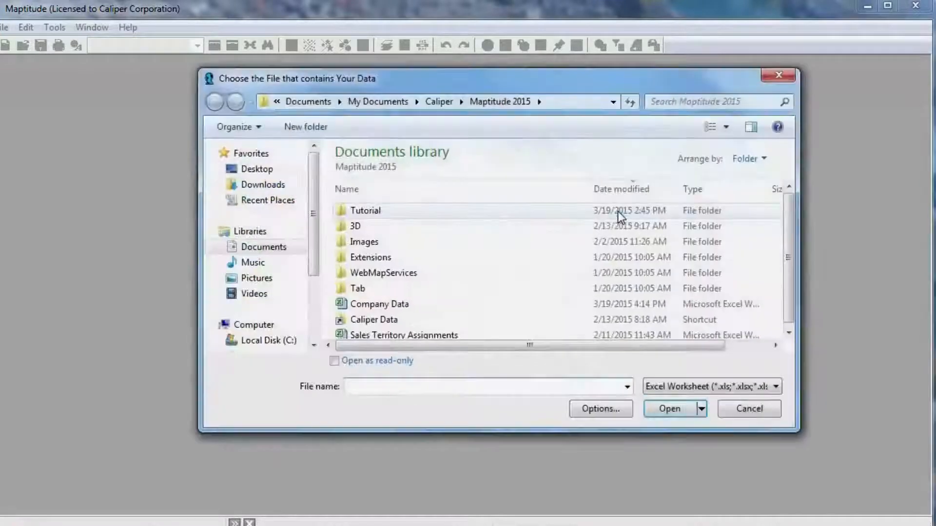
left_click(379, 304)
left_click(669, 409)
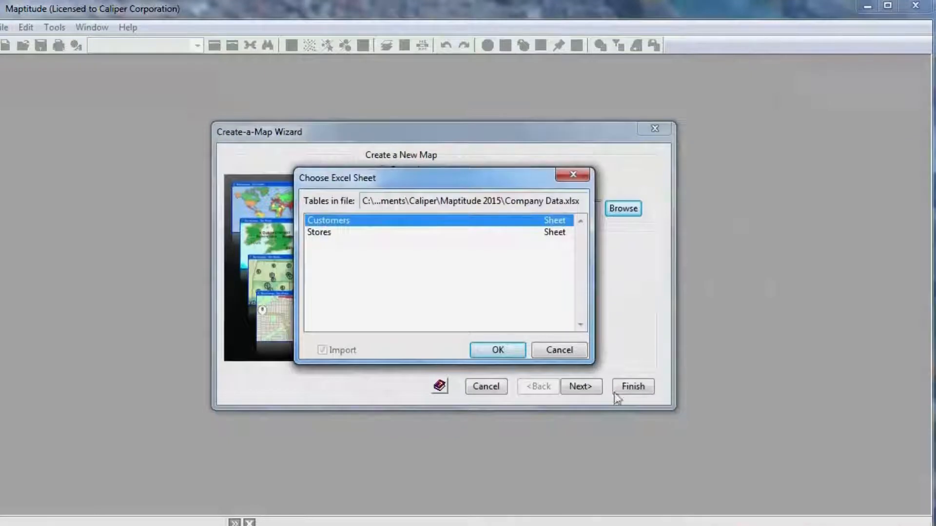
left_click(497, 350)
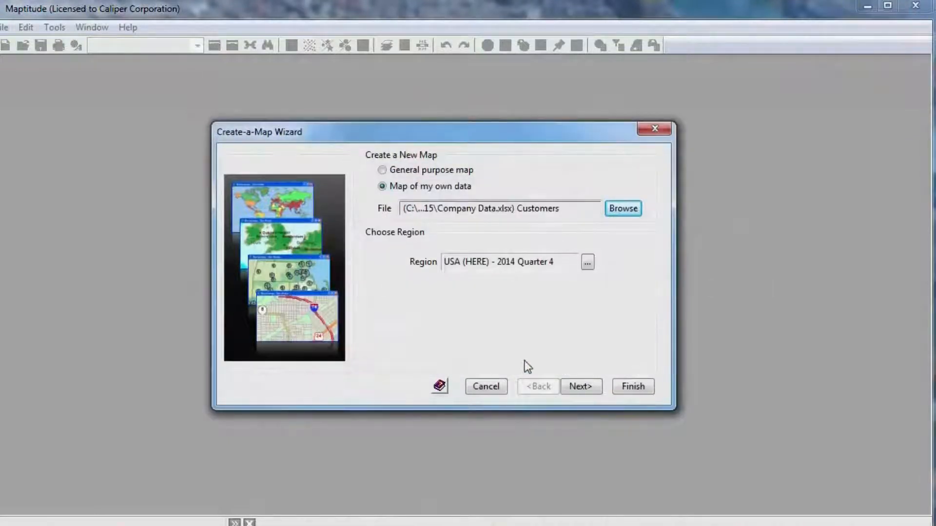
Accept the matched fields and set the map type to show ZIP Code boundaries with the customer data attached
left_click(589, 386)
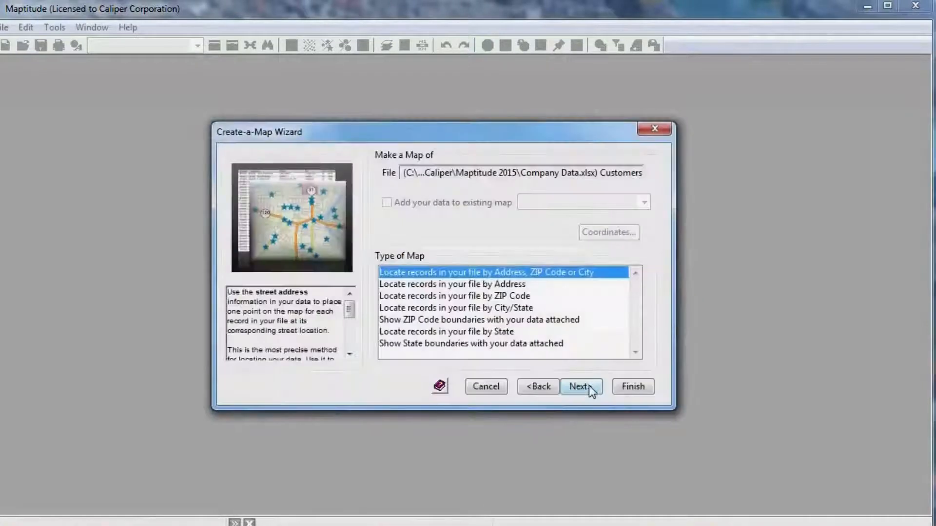
left_click(544, 320)
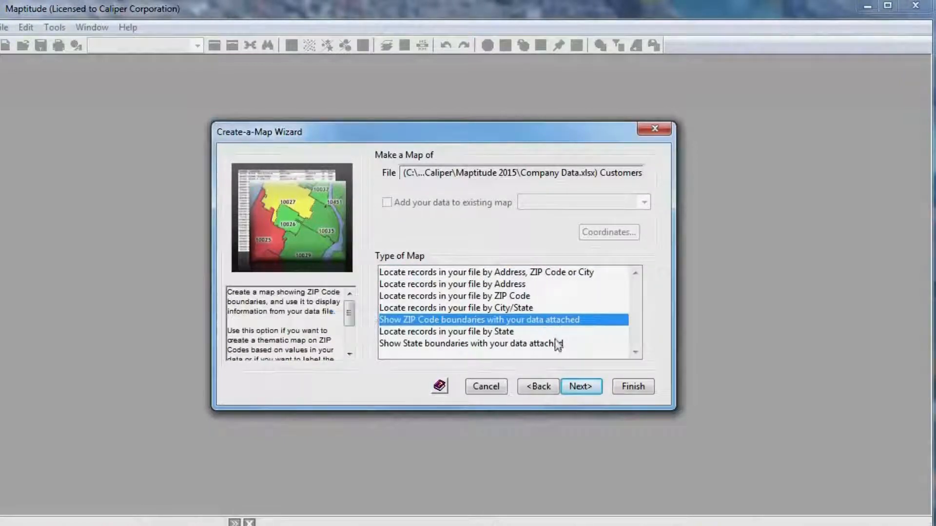
left_click(582, 386)
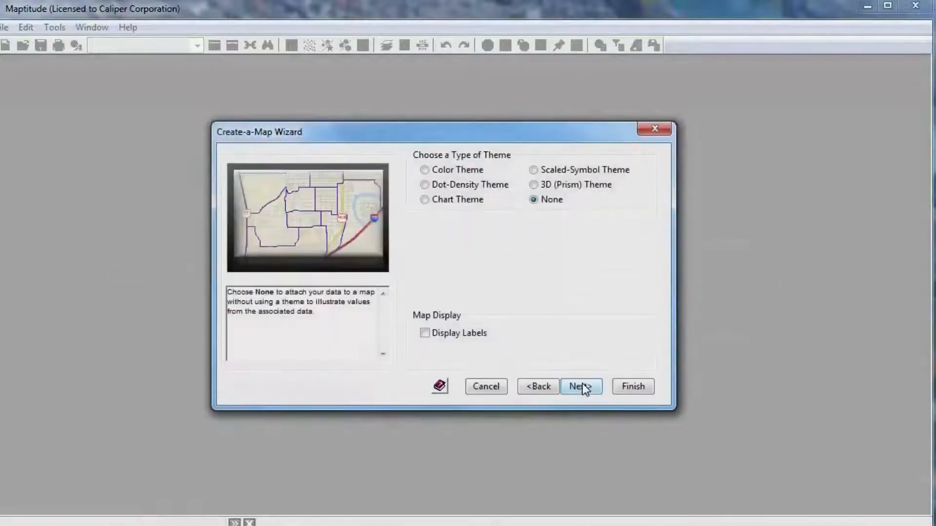
Apply a Color Theme based on the SALES field and finish creating the ZIP Code map
left_click(447, 175)
scroll(636, 285, "down", 1)
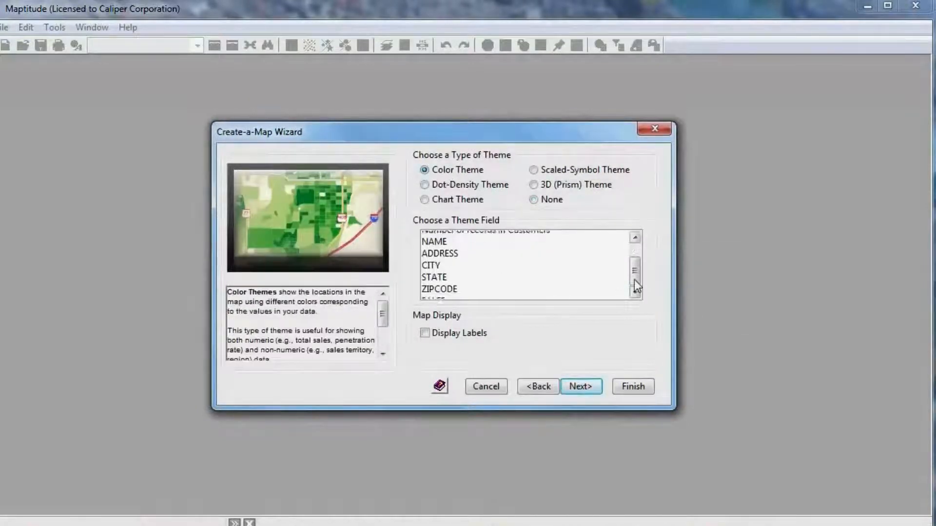
left_click(593, 289)
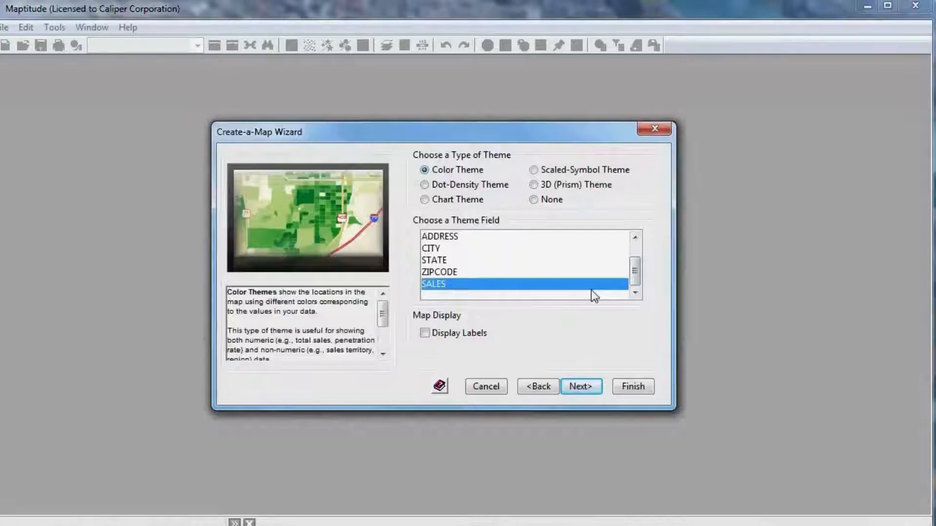
left_click(583, 383)
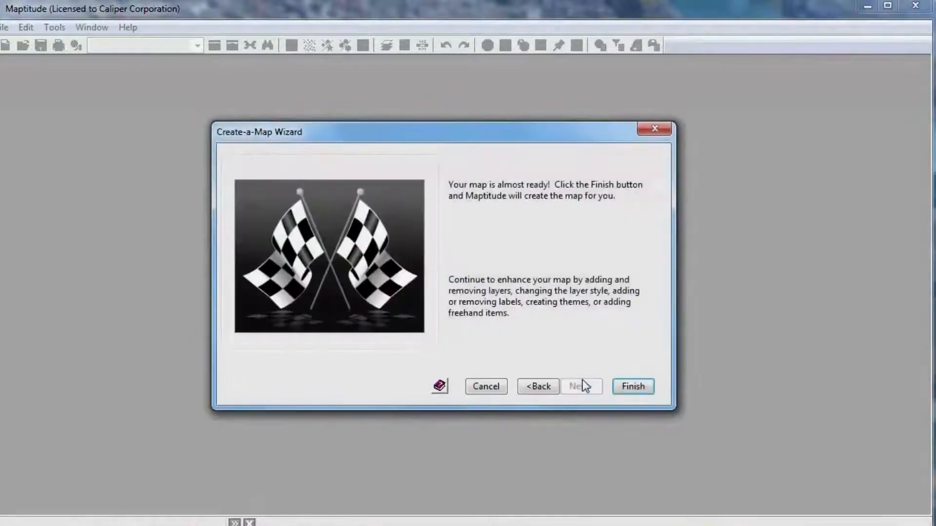
left_click(629, 387)
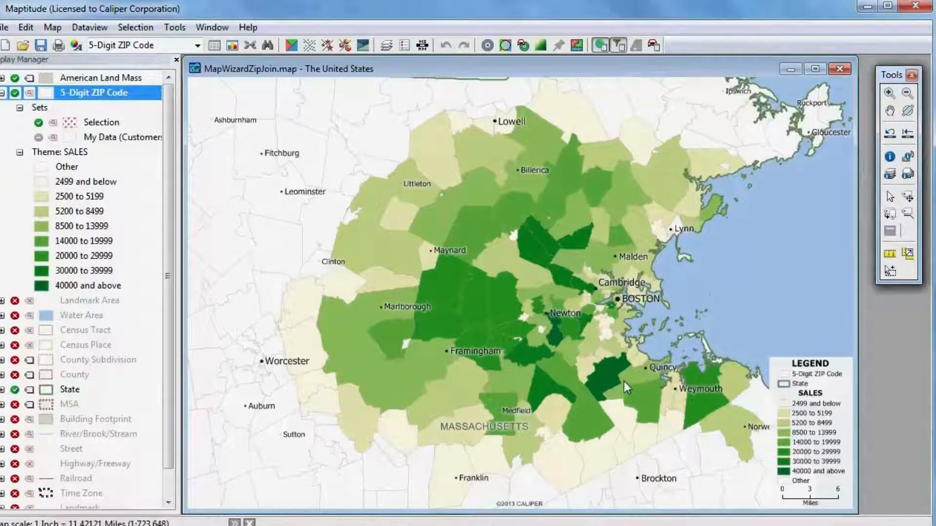
Start another map of the Customers data, locating records by Address, ZIP Code or City and adding them to the existing map The United States
left_click(7, 45)
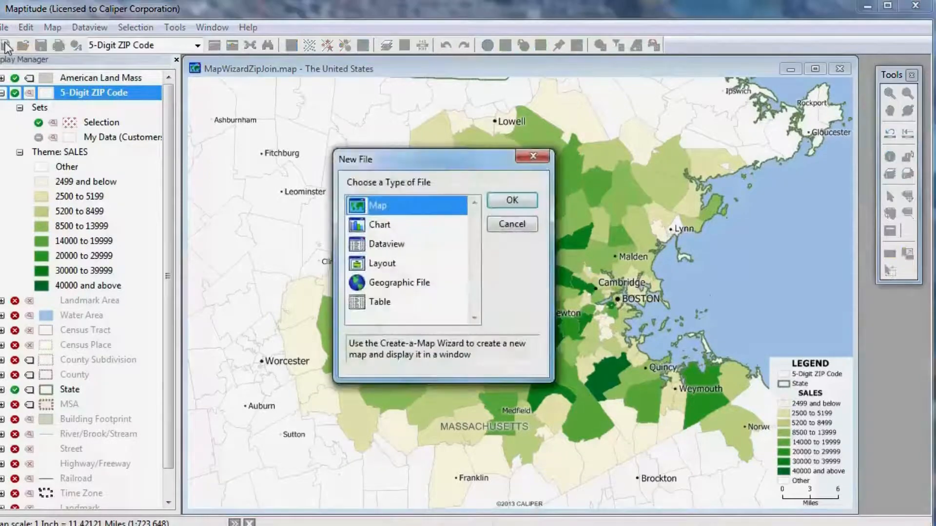
left_click(512, 201)
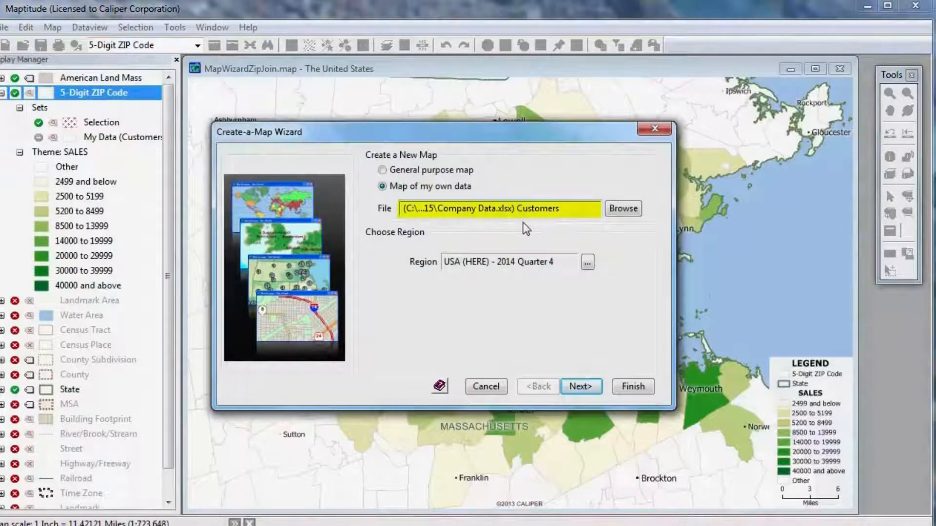
left_click(580, 385)
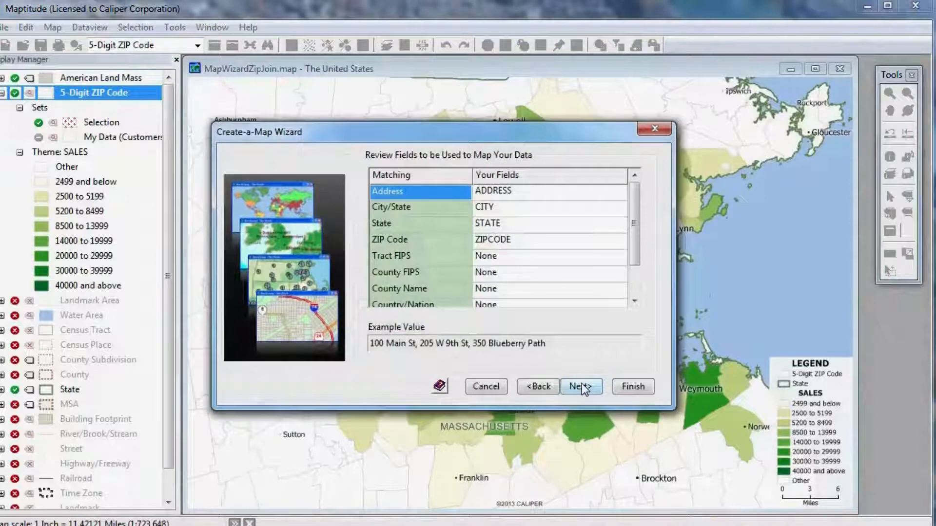
left_click(581, 387)
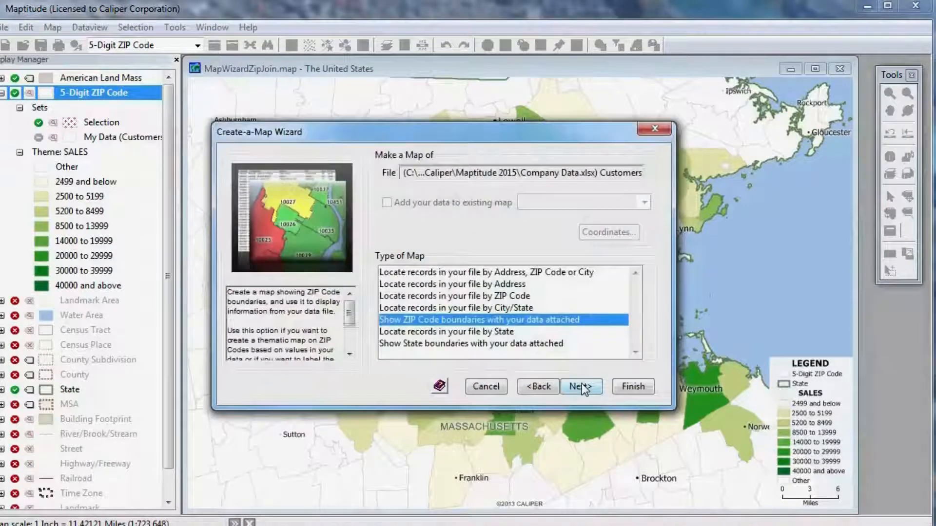
left_click(516, 275)
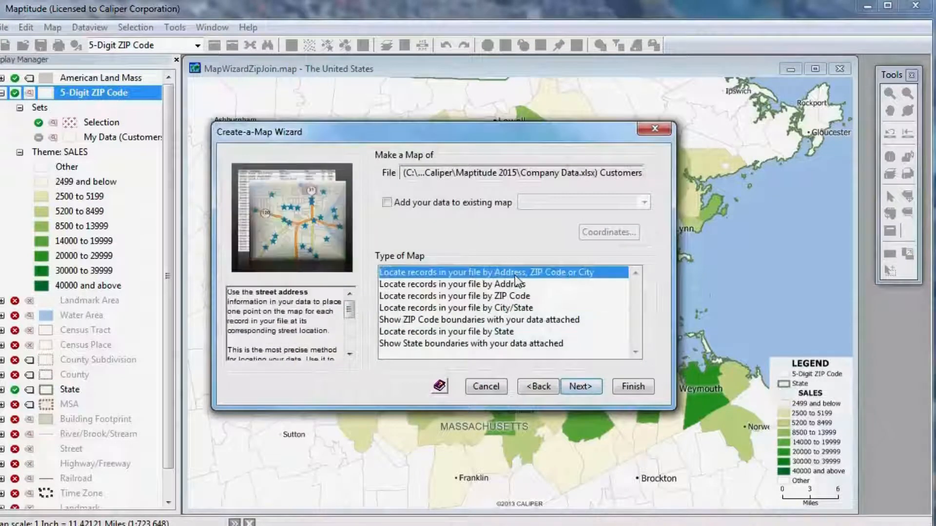
left_click(452, 204)
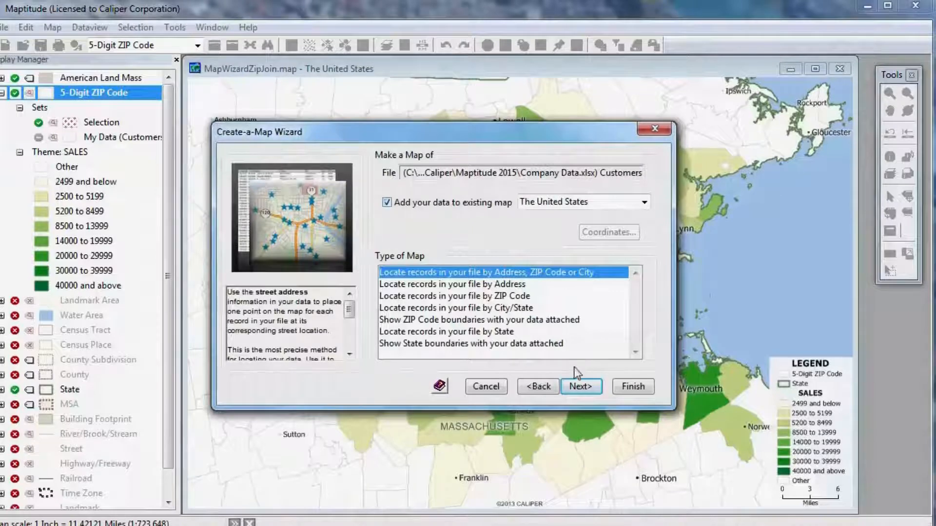
Let Maptitude create the record IDs and save the customer locations as the geographic file Customers
left_click(579, 386)
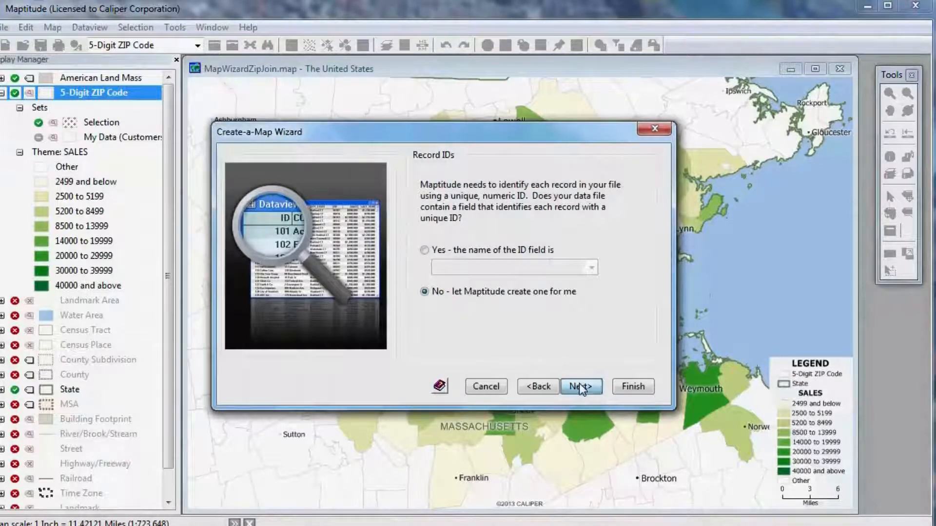
left_click(579, 386)
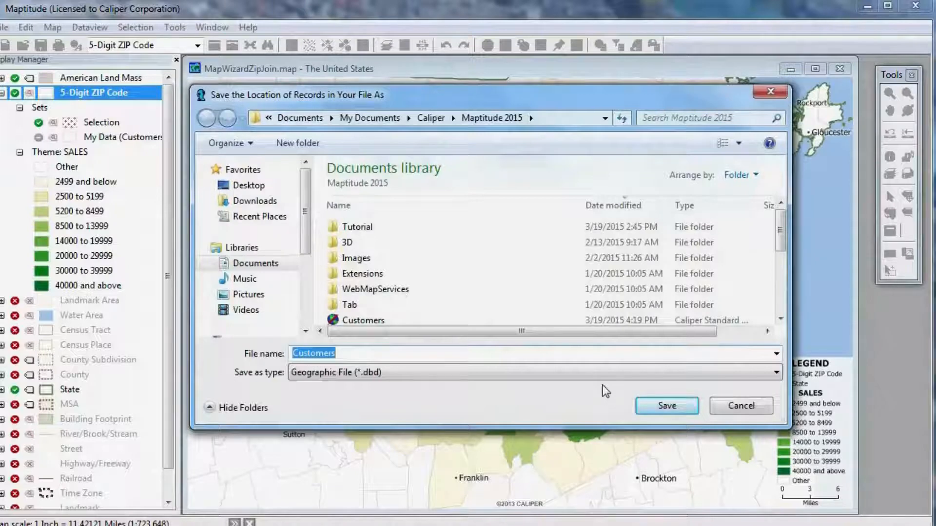
left_click(665, 407)
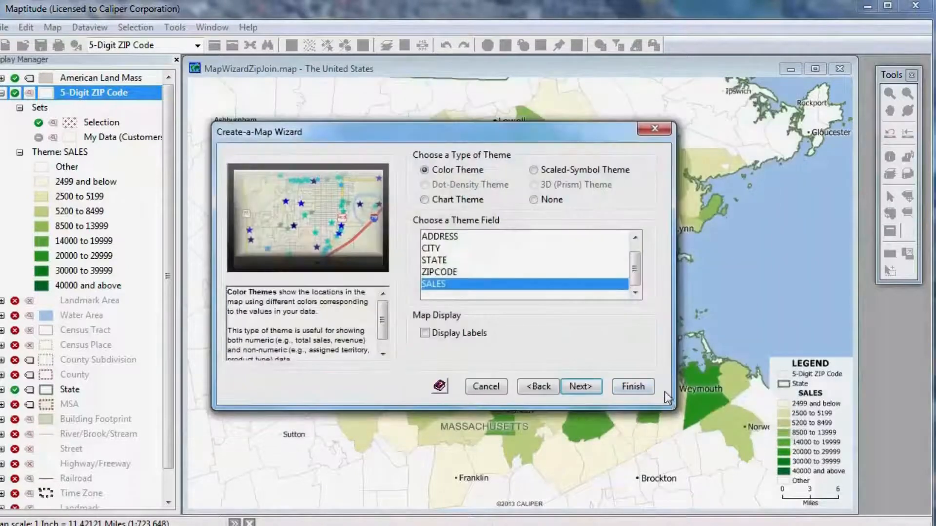
Apply a Scaled-Symbol Theme on the SALES field, finish locating the customers, and close the results summary
left_click(534, 171)
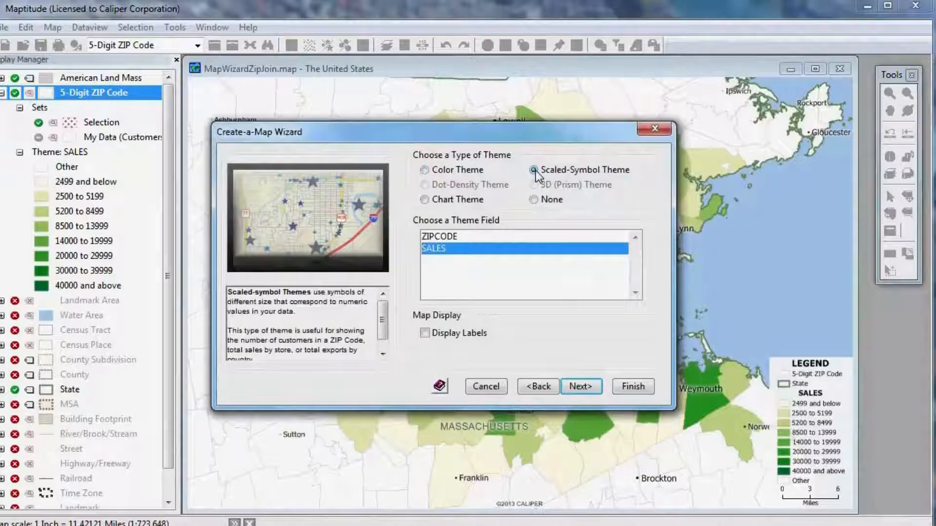
left_click(583, 386)
left_click(629, 382)
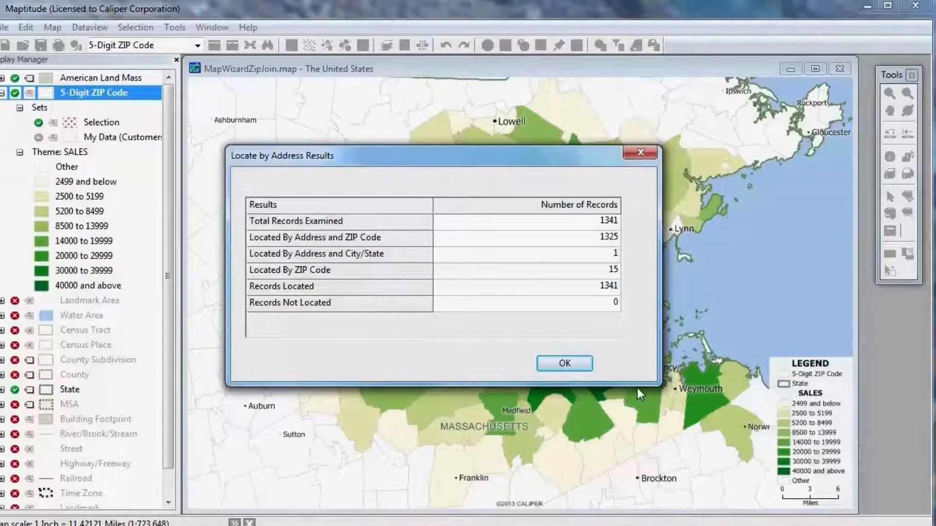
left_click(567, 371)
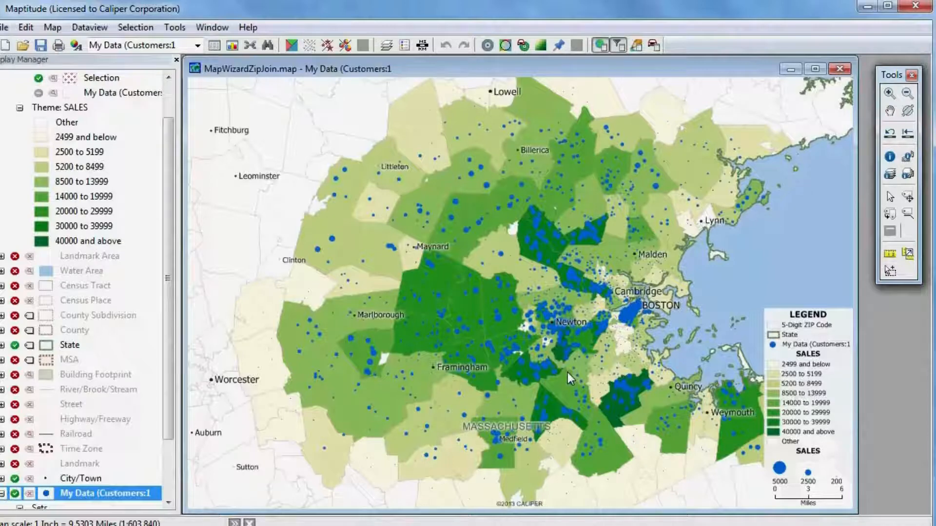
Start a further map of own data using the Stores sheet of the Company Data workbook
left_click(7, 46)
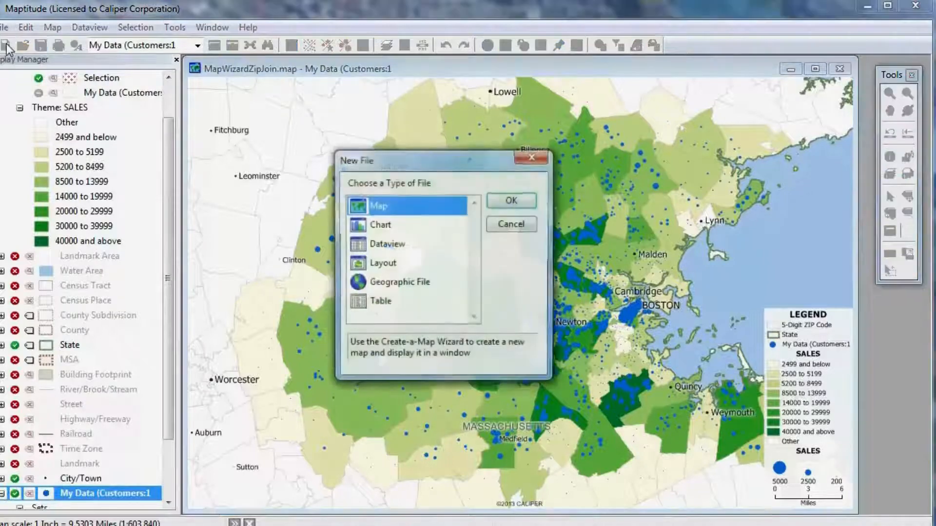
left_click(513, 201)
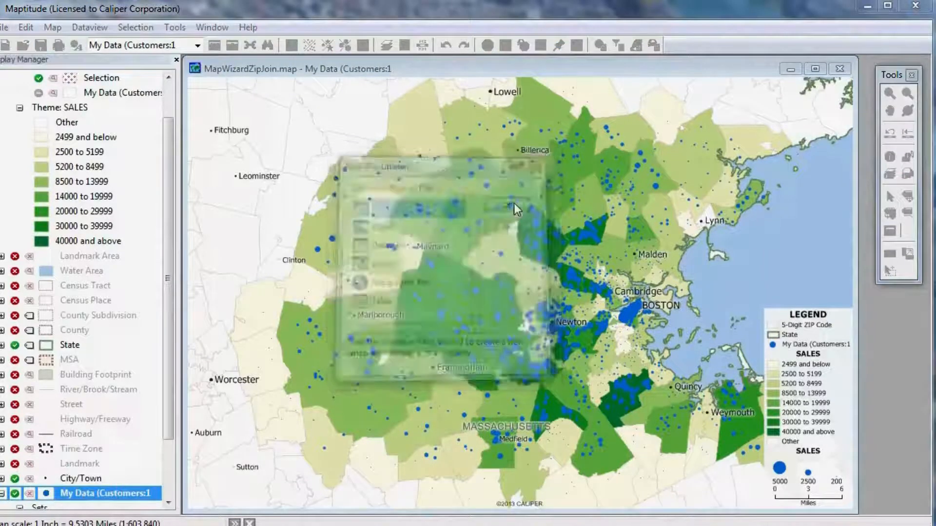
left_click(622, 209)
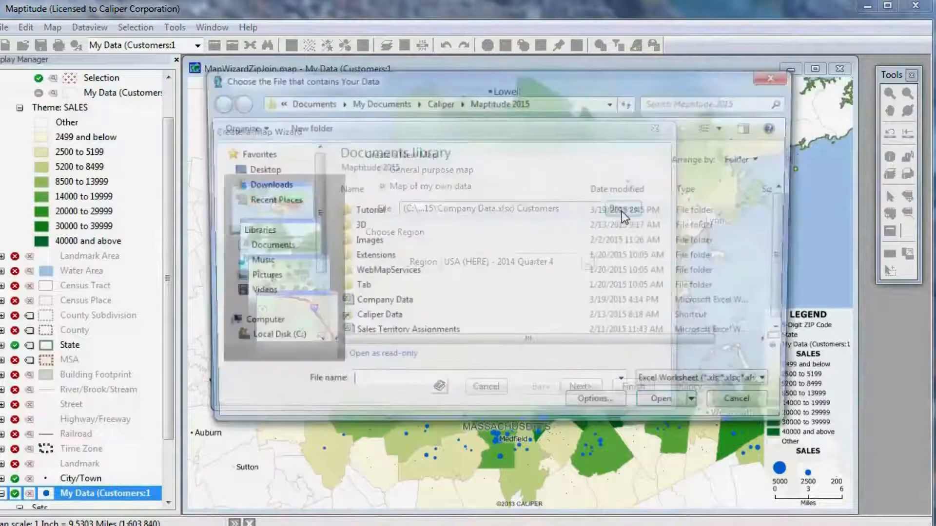
left_click(423, 306)
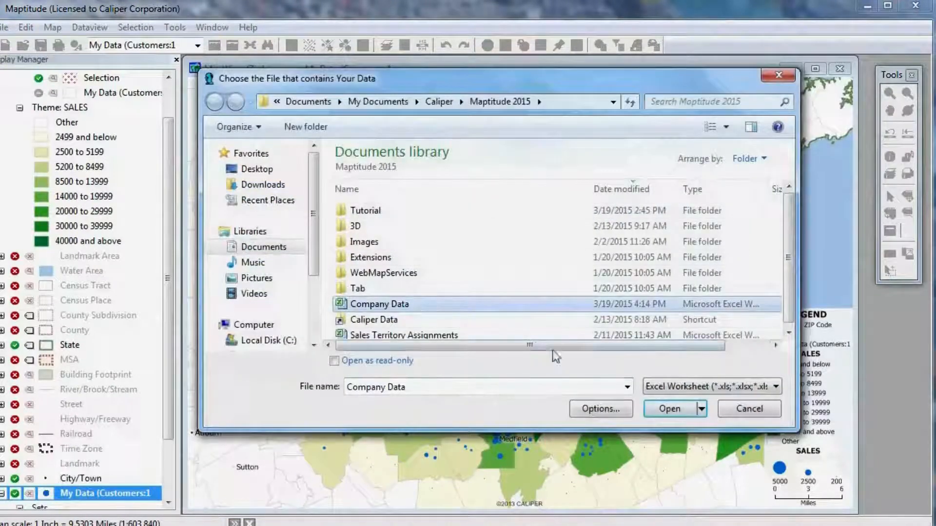
left_click(677, 408)
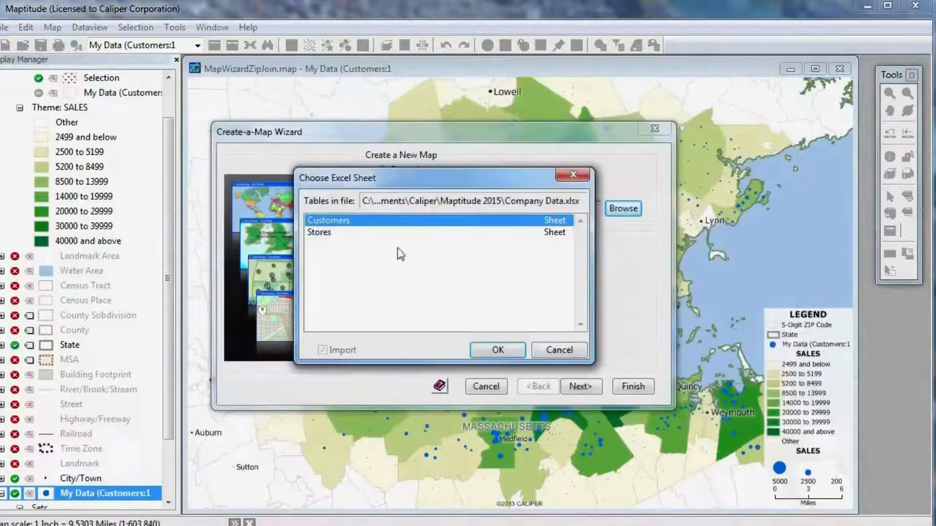
left_click(354, 233)
left_click(497, 349)
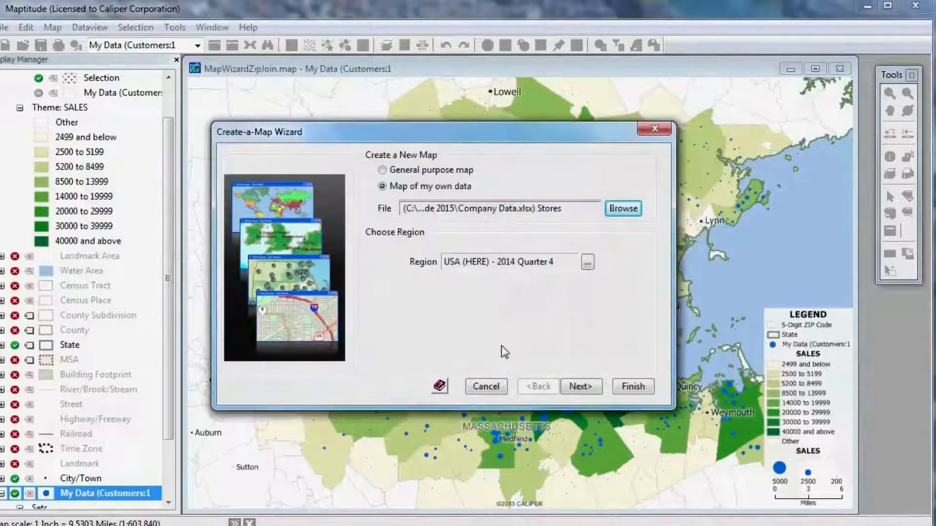
Locate the store records by Address, ZIP Code or City and add them to the existing customer map
left_click(583, 384)
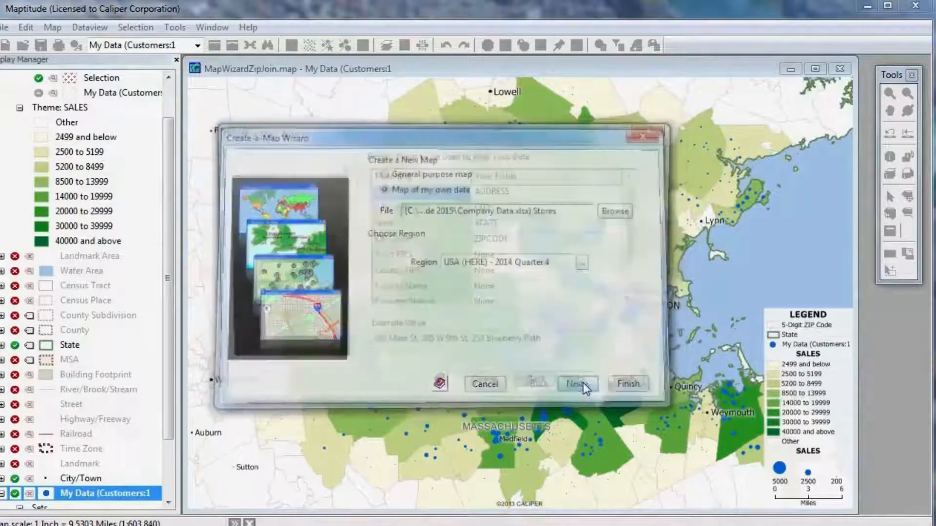
left_click(583, 383)
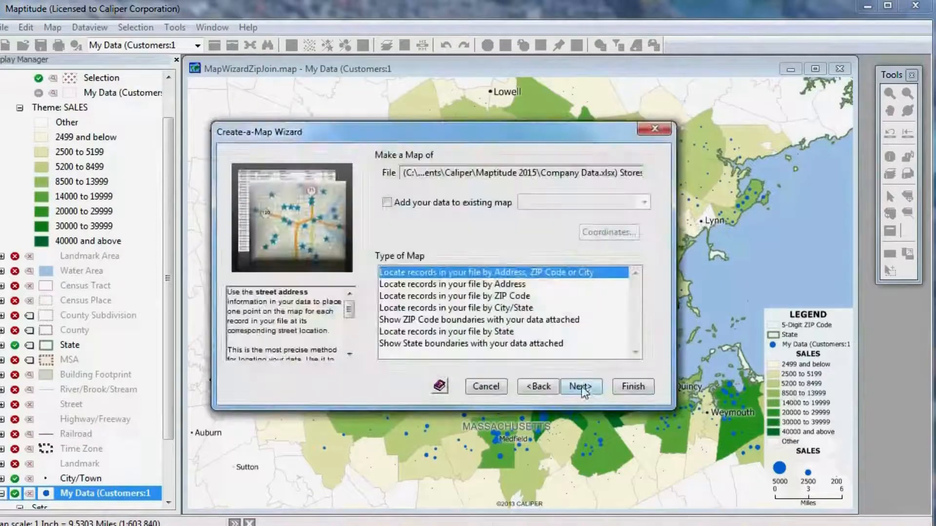
left_click(386, 203)
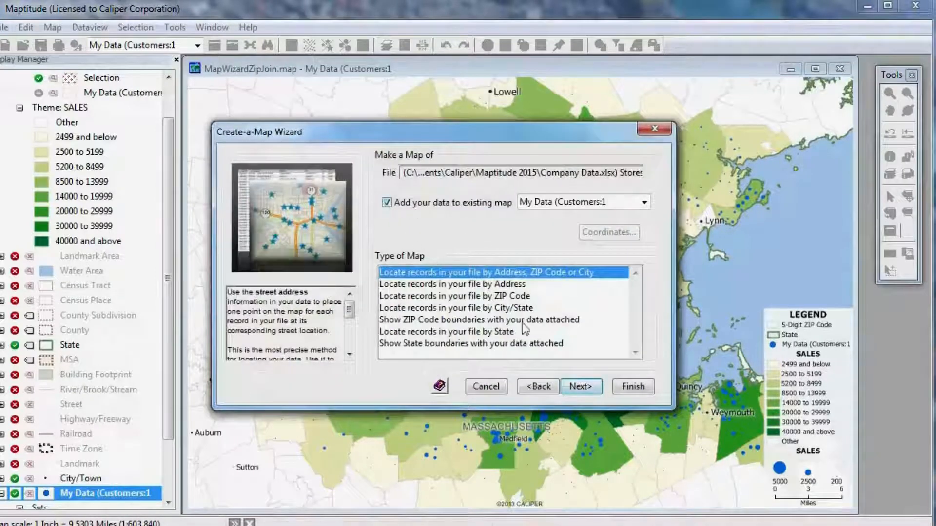
left_click(585, 382)
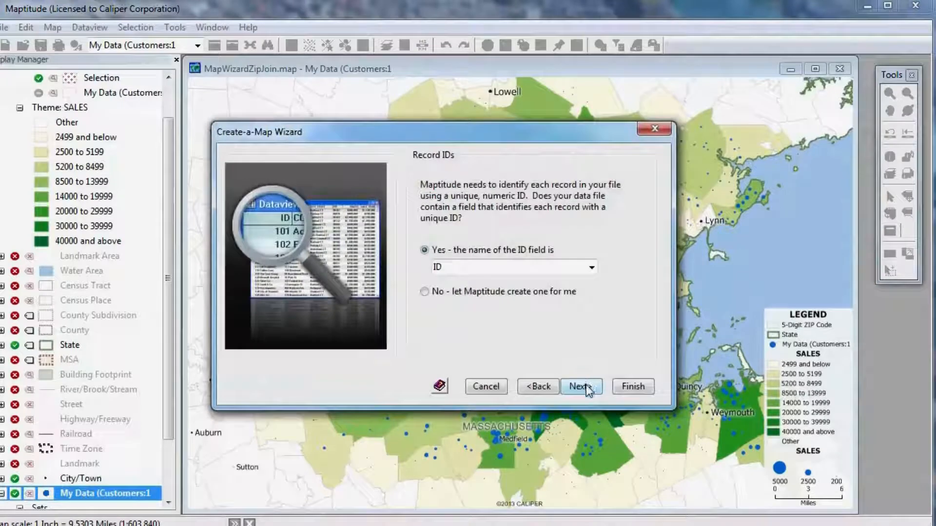
Use the ID field for record IDs, save the locations as geographic file Stores, and finish locating the stores with no theme
left_click(580, 387)
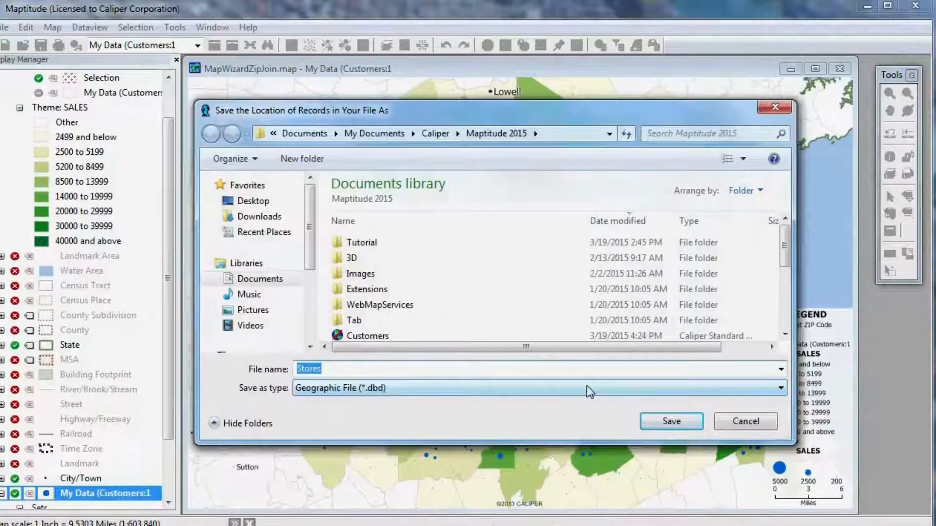
left_click(670, 420)
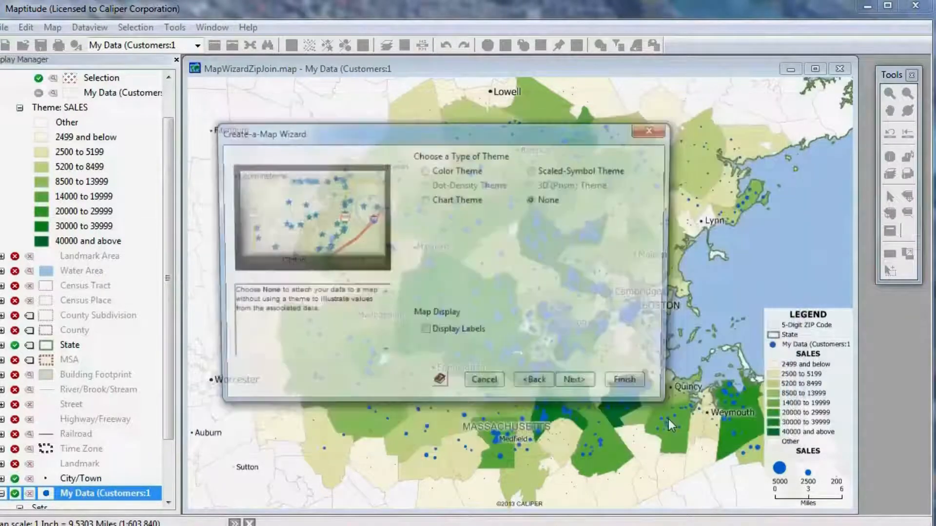
left_click(534, 199)
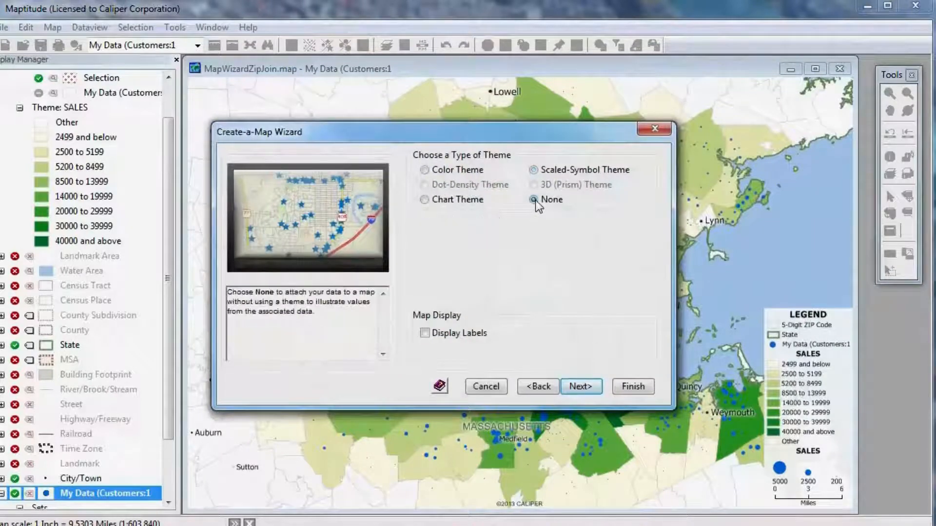
left_click(633, 386)
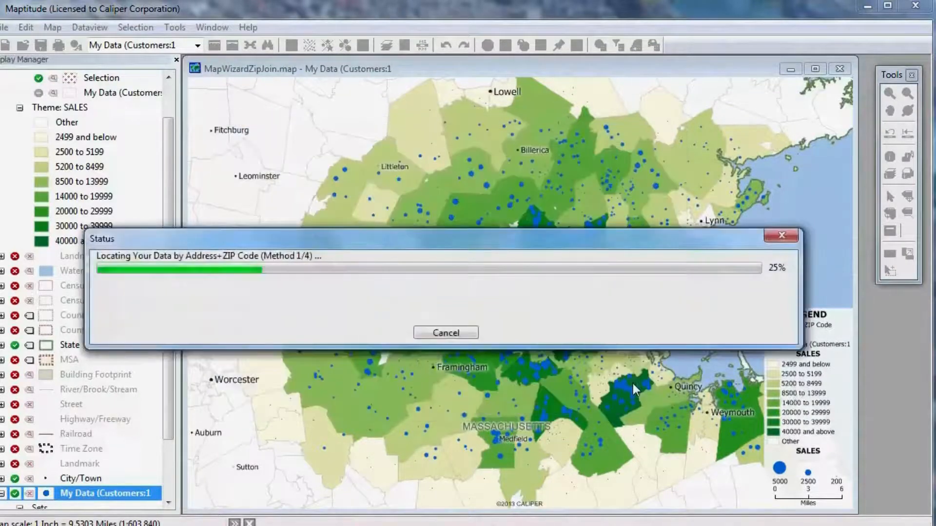
left_click(555, 361)
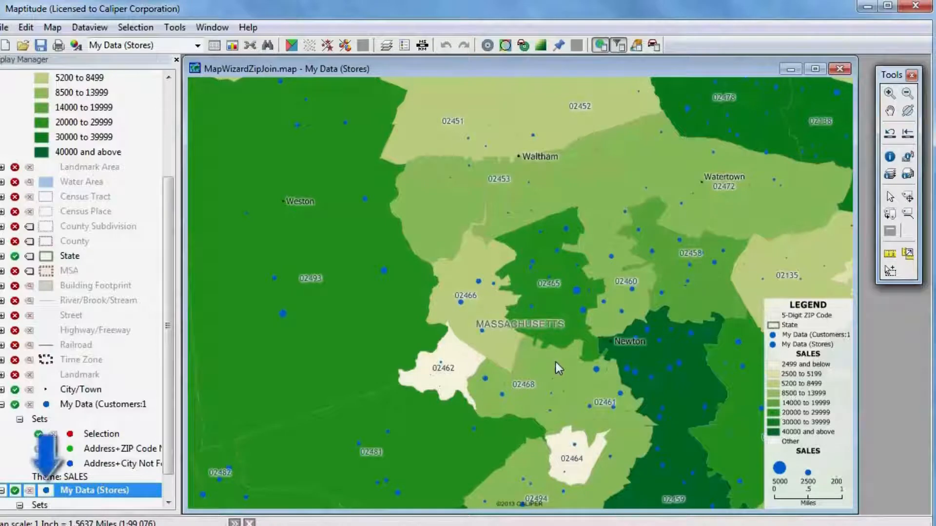
Style the My Data (Stores) layer with a solid star symbol from Caliper Cartographic at size 16
left_click(46, 491)
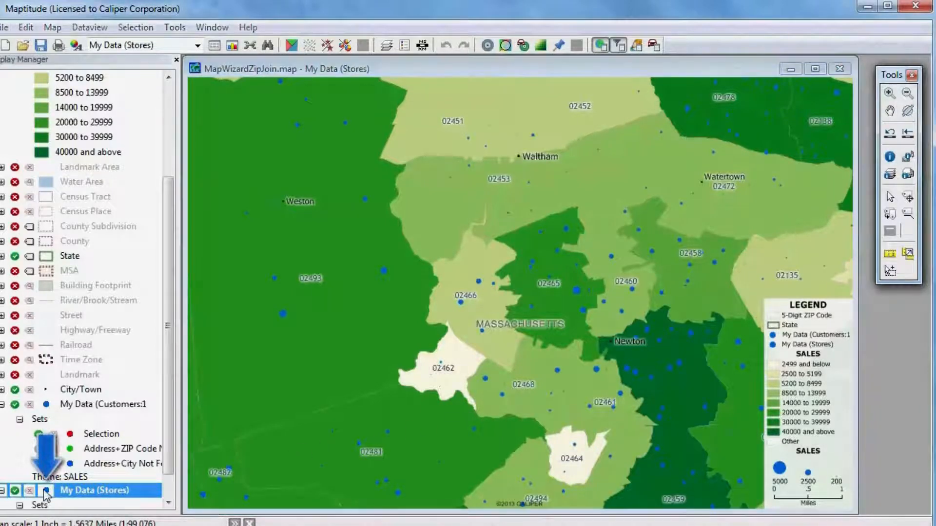
scroll(364, 274, "down", 2)
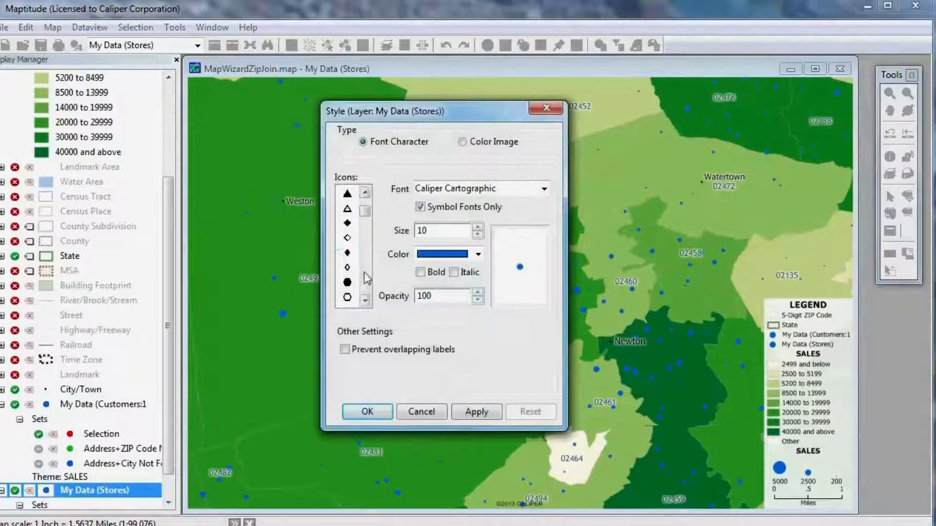
scroll(364, 272, "down", 2)
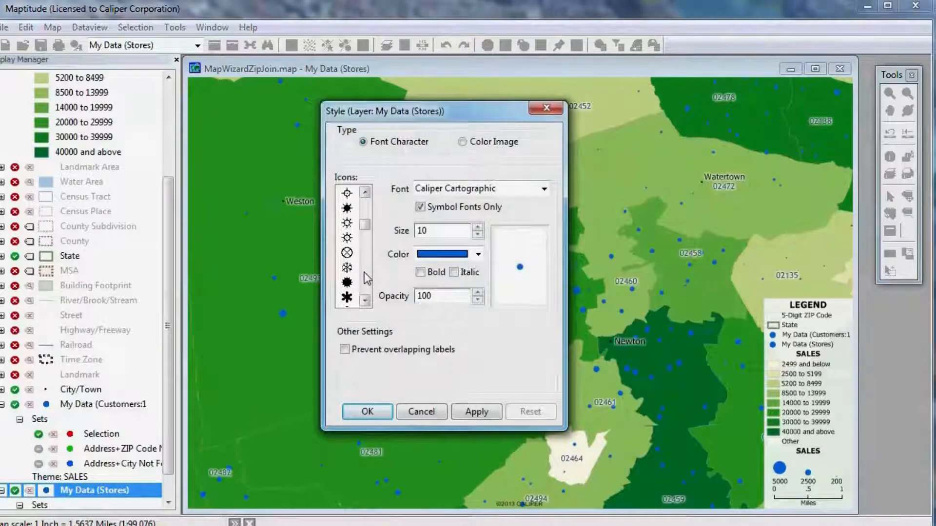
scroll(365, 272, "down", 2)
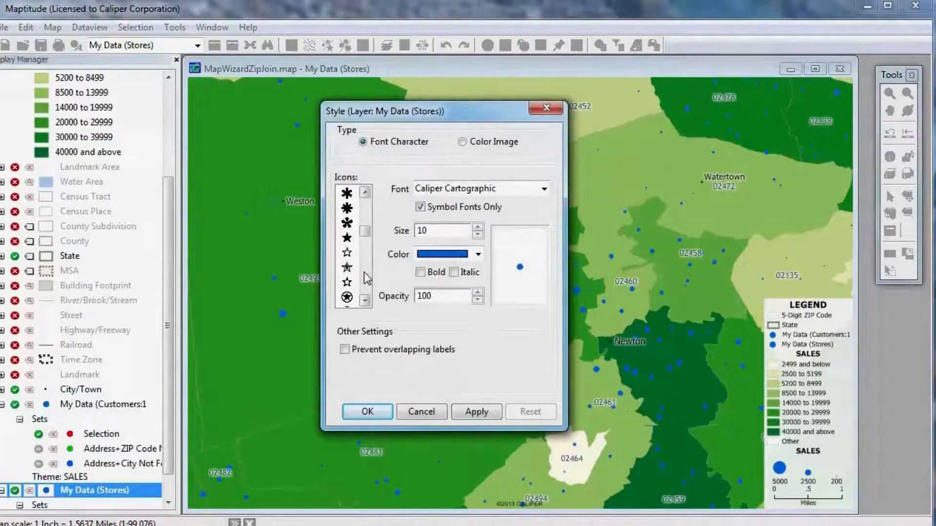
left_click(348, 238)
left_click(478, 227)
left_click(478, 227)
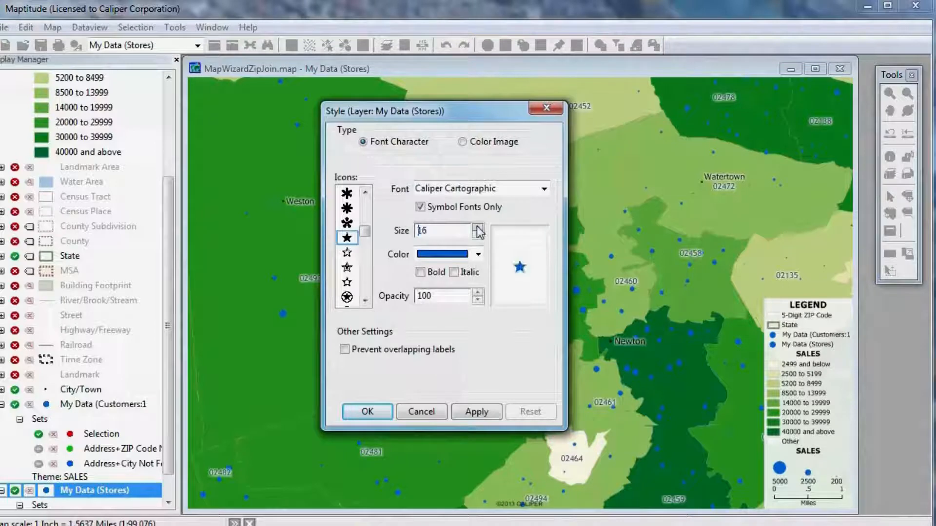
left_click(478, 226)
Color the store star symbol dark red and apply the layer style to the map
left_click(479, 254)
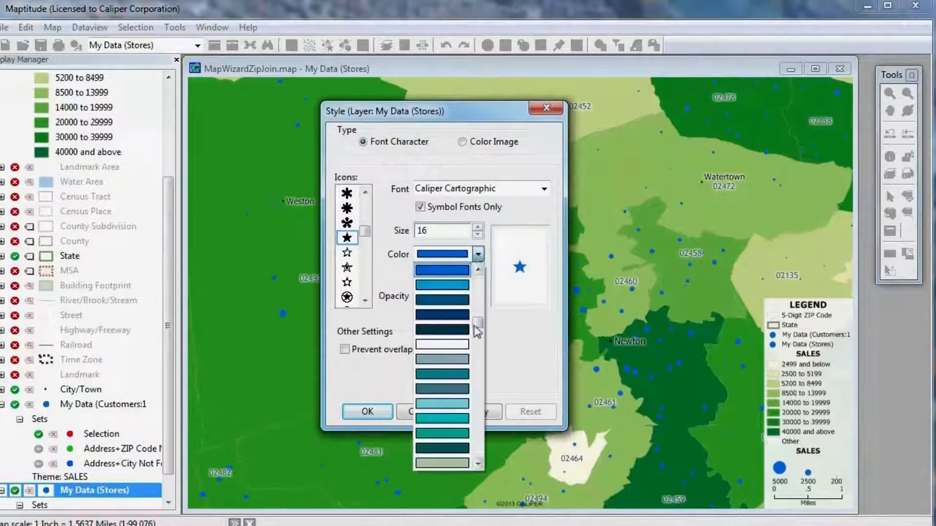
scroll(468, 298, "up", 5)
scroll(468, 298, "up", 2)
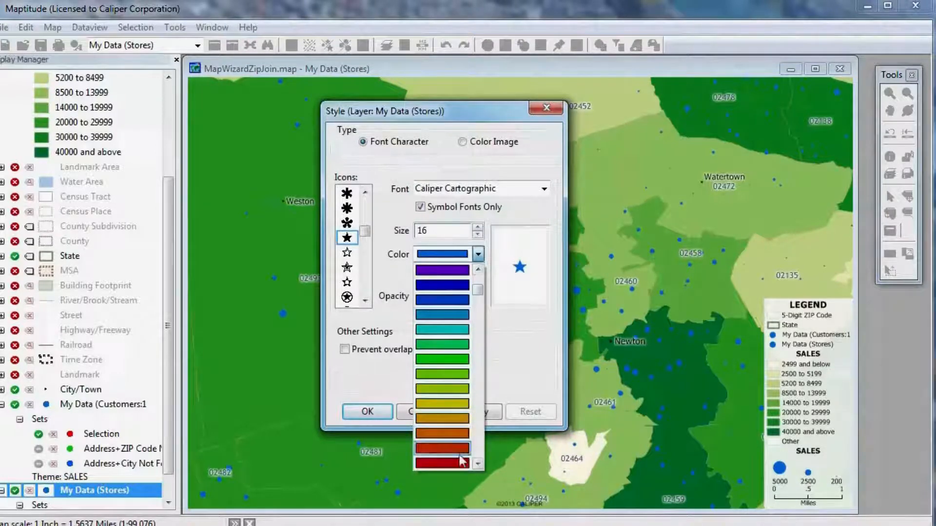
left_click(458, 463)
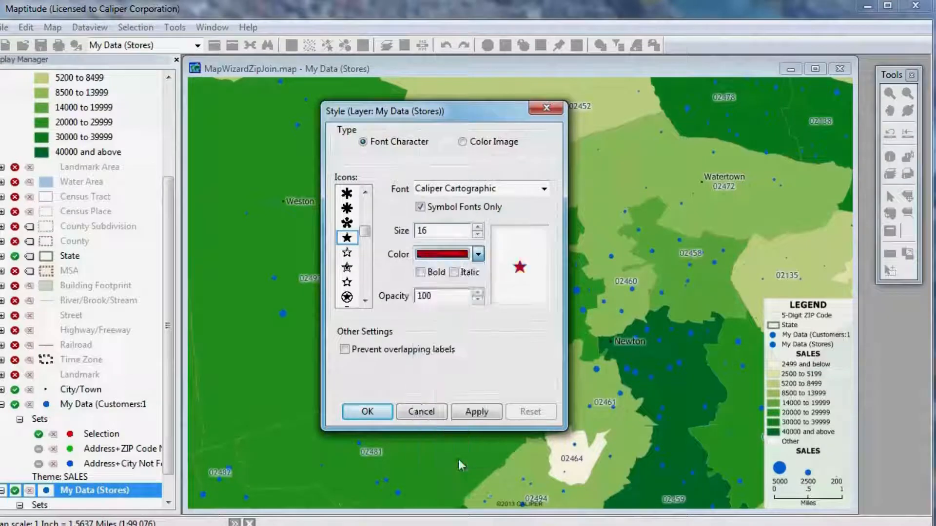
left_click(383, 410)
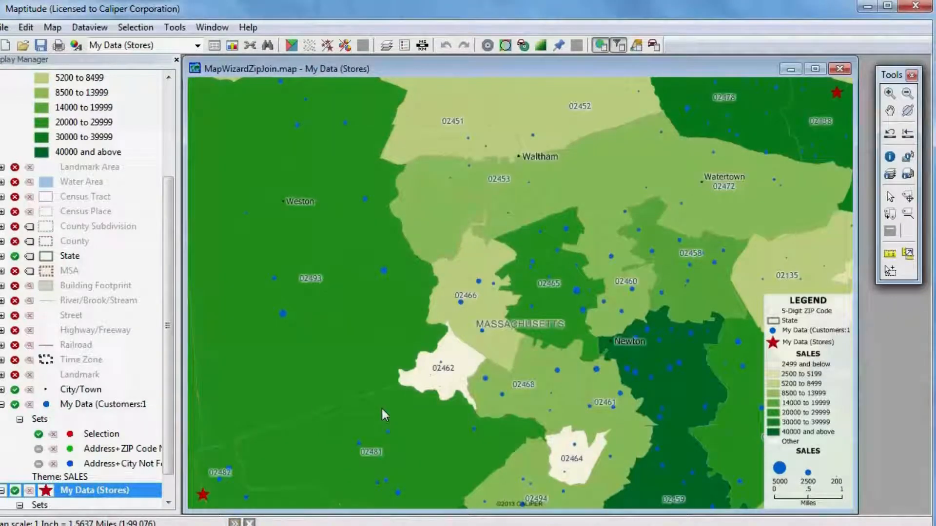
Draw a circle annotation with a 5-mile radius around the store near Framingham using the Drawing Toolbox
left_click(890, 134)
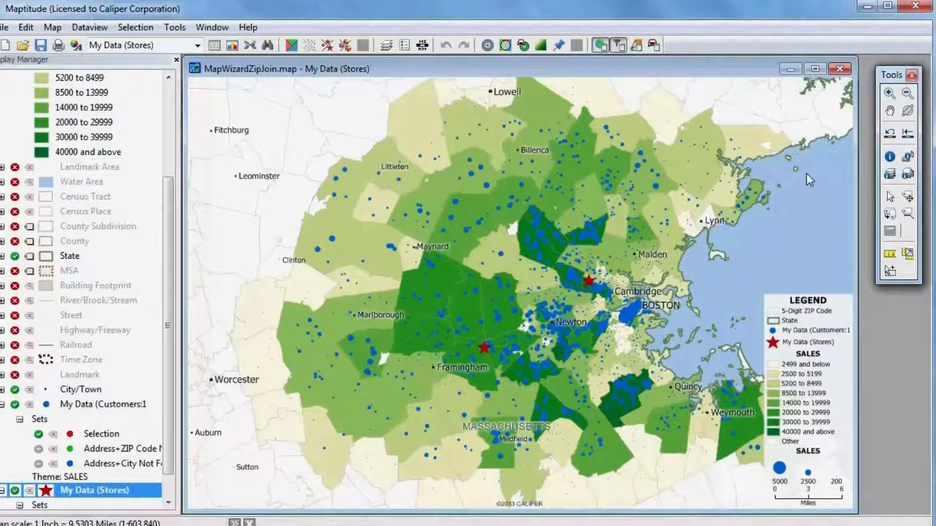
left_click(174, 29)
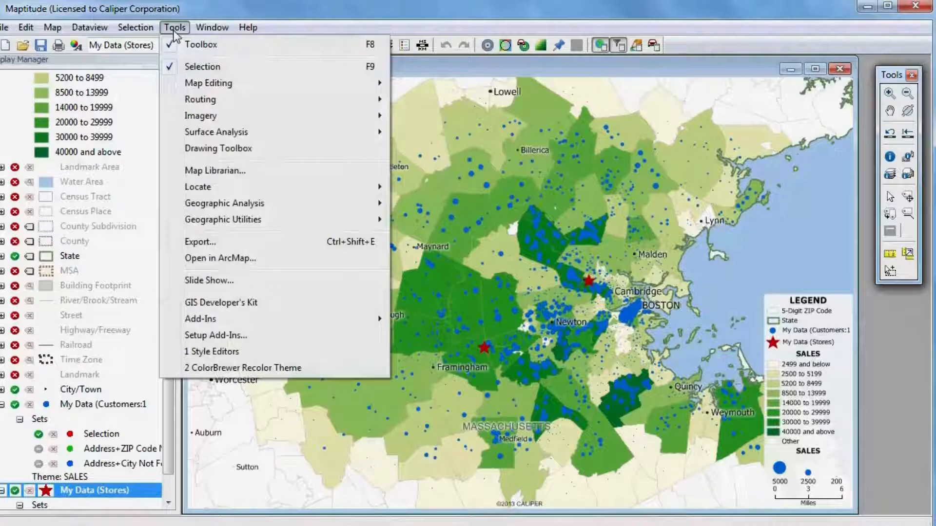
left_click(222, 147)
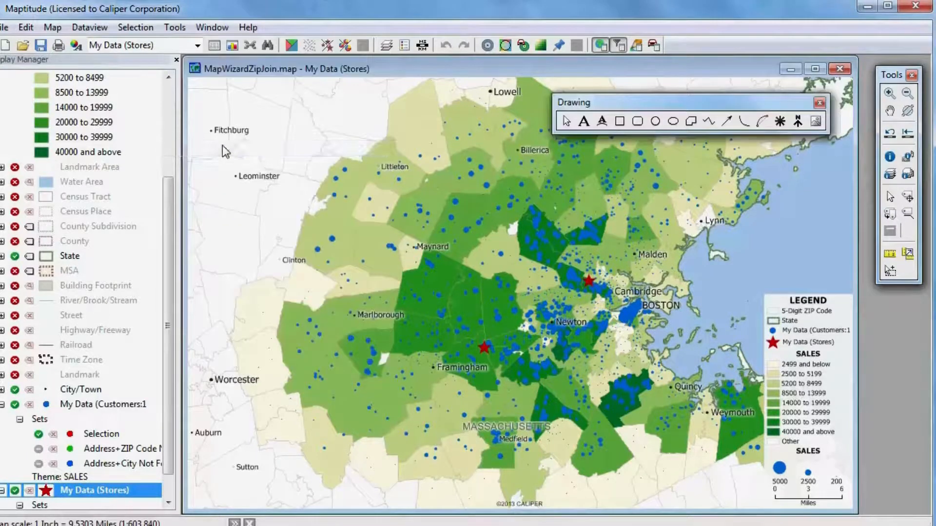
left_click(655, 121)
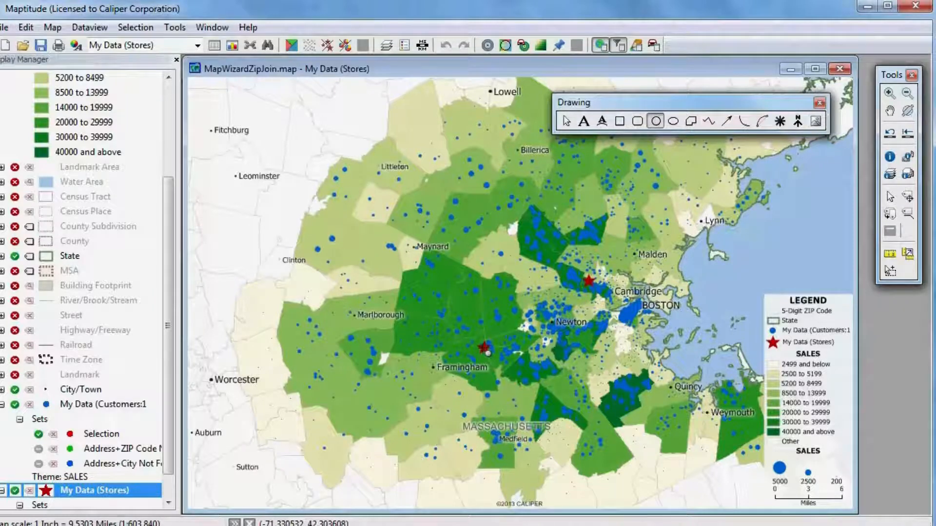
left_click(489, 353)
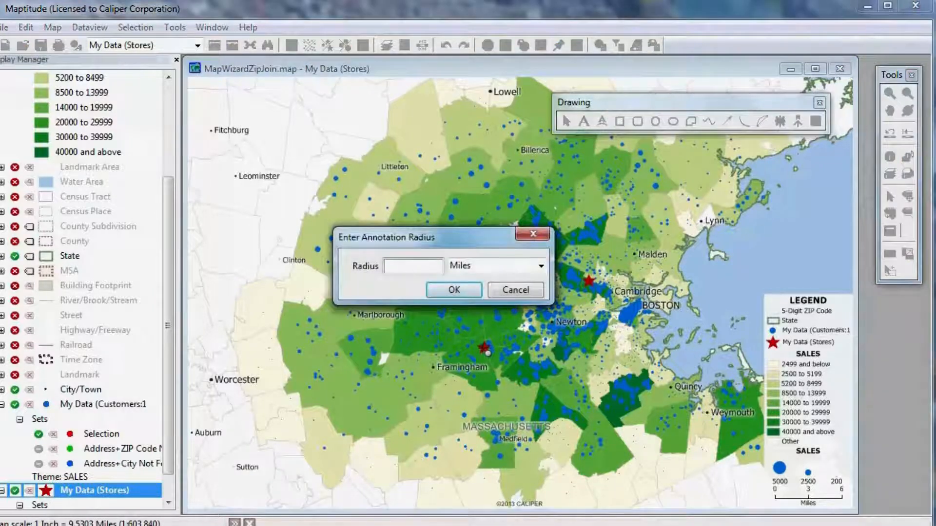
type("5")
left_click(469, 289)
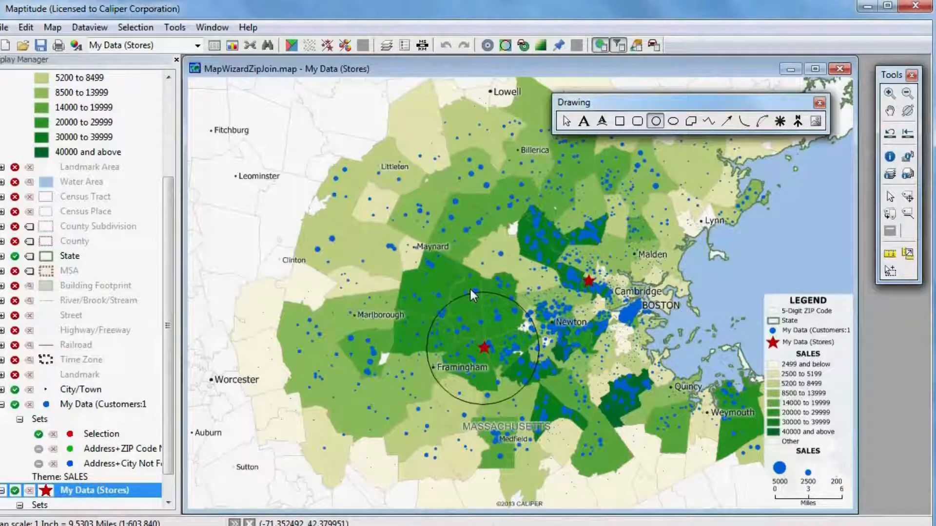
Export the data inside the 5-mile circle to an Excel worksheet named Customers within 5 miles
right_click(503, 320)
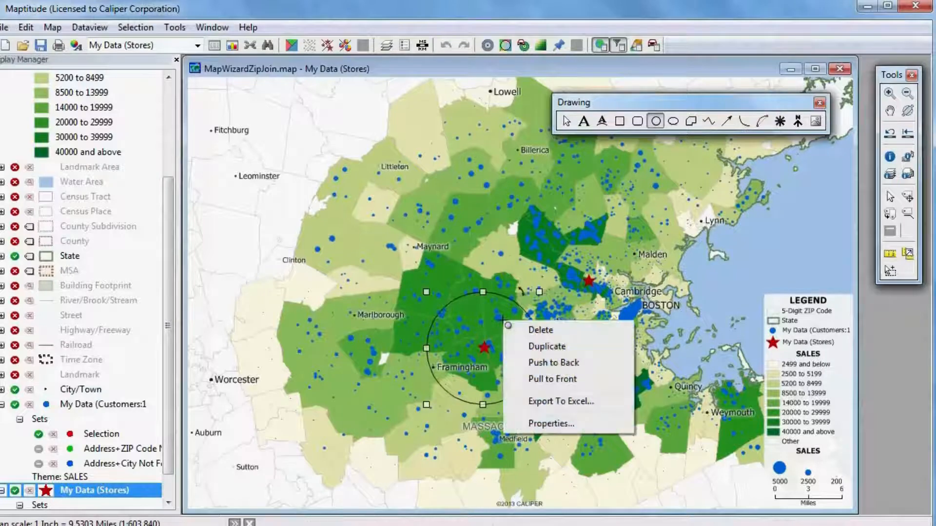
left_click(551, 402)
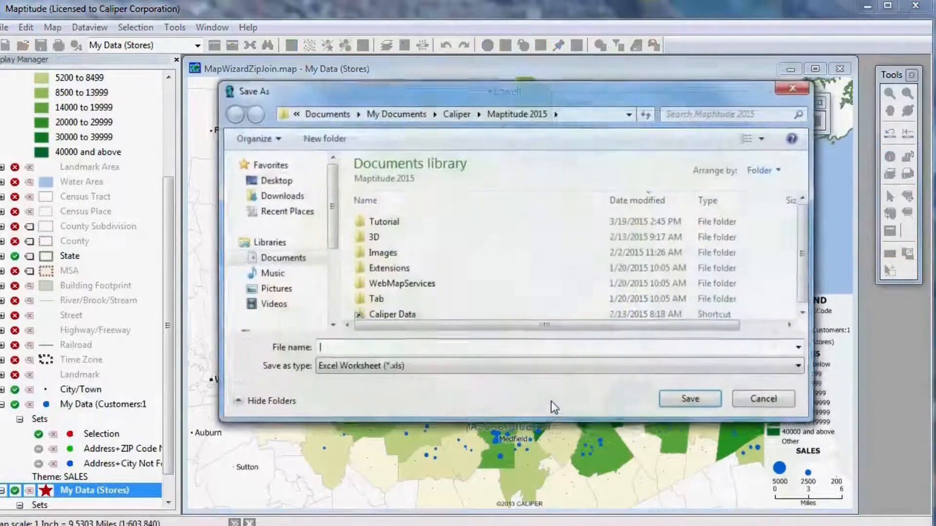
type("Cus")
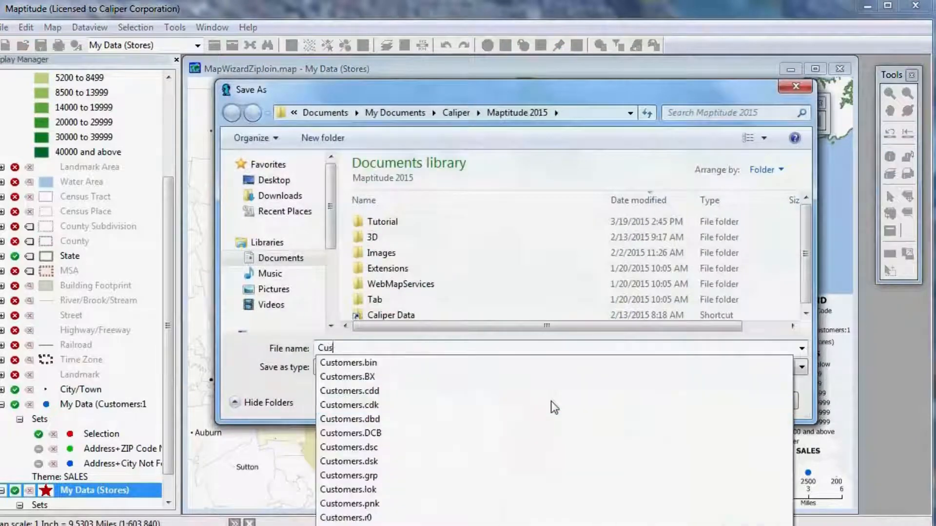
type("tomers within 5 miles")
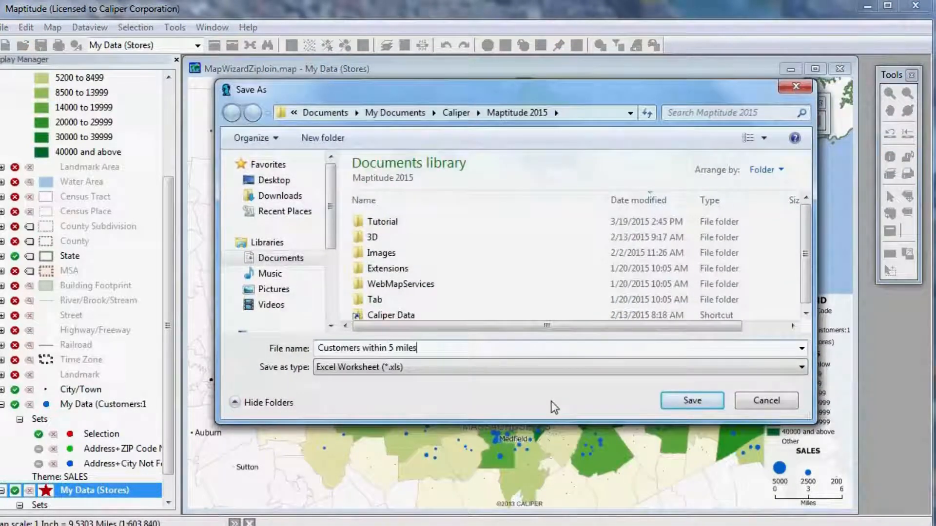
left_click(706, 406)
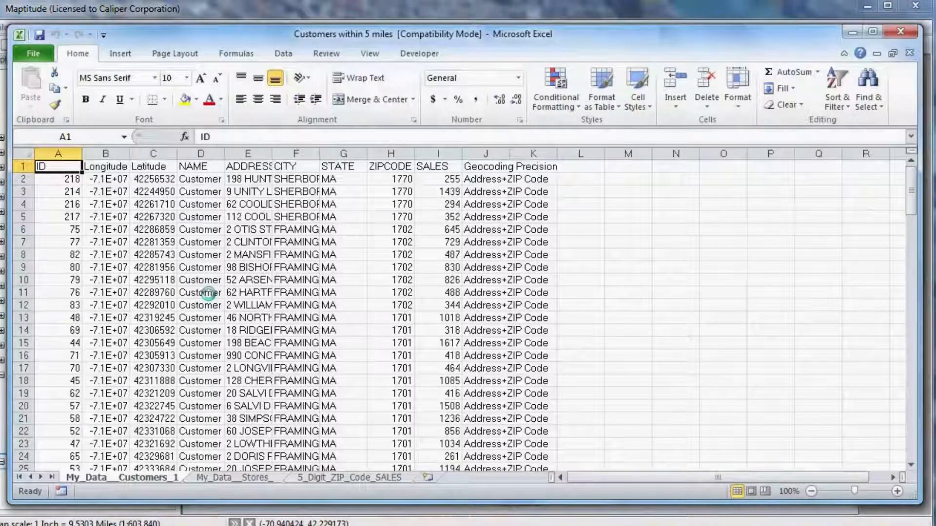
Review the customers, stores and 5-digit ZIP Code sales sheets in the exported Excel workbook
mouse_move(913, 207)
left_mouse_down()
mouse_move(908, 456)
mouse_move(917, 209)
mouse_move(926, 198)
left_mouse_up()
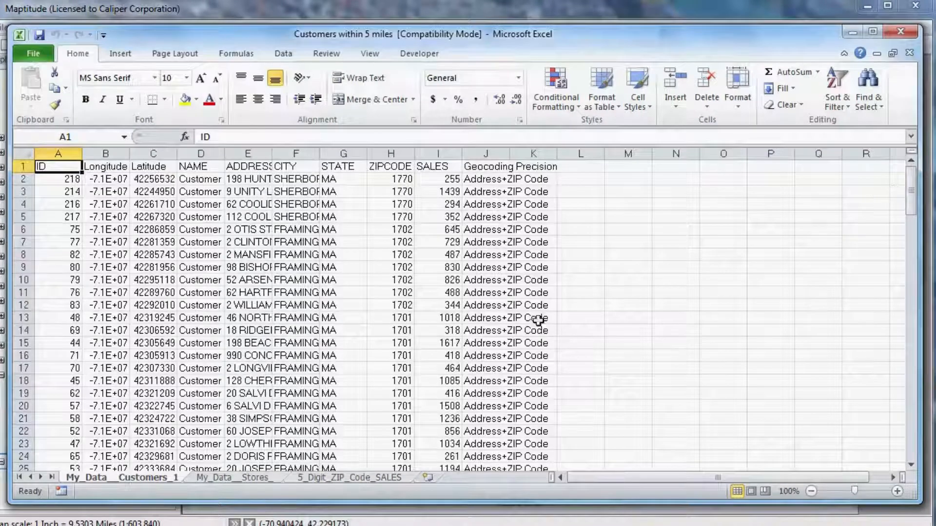
left_click(258, 477)
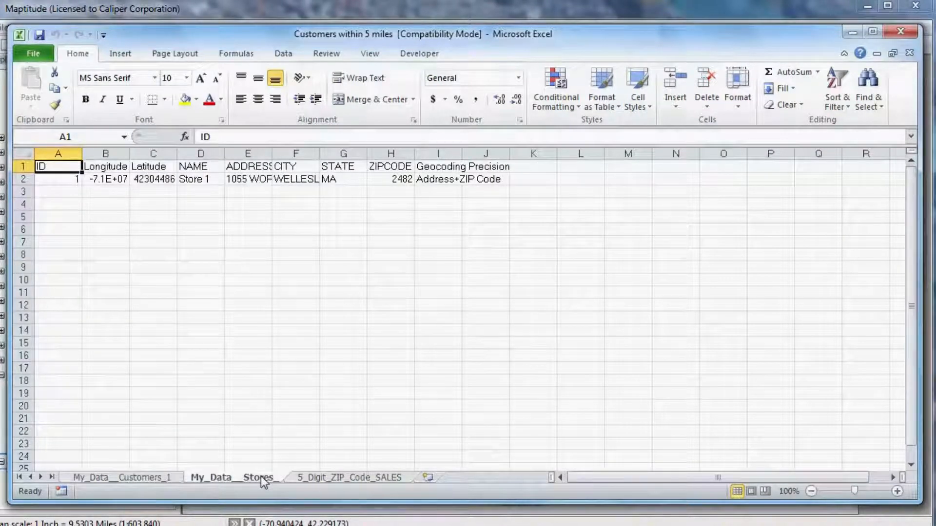
left_click(334, 478)
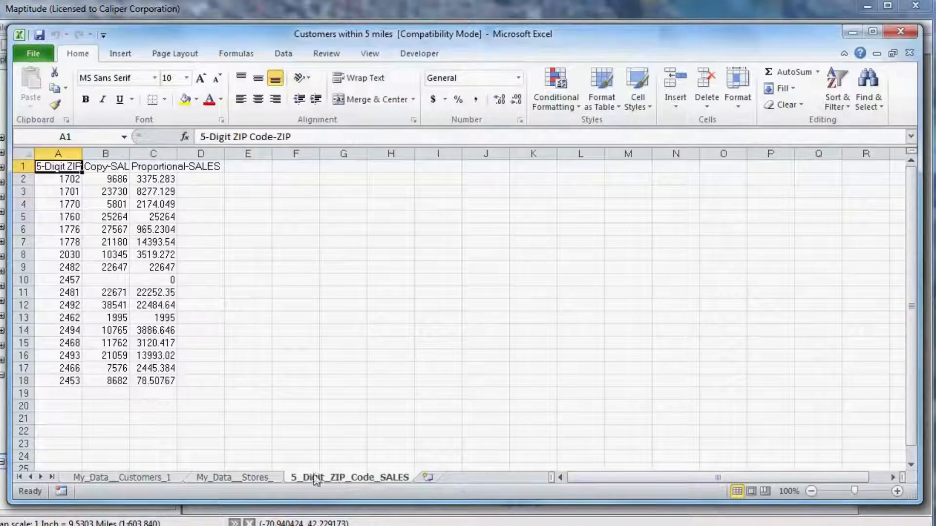
Total the copied and proportional sales columns for the ZIP Codes with AutoSum, and close the workbook without saving
left_click_drag(116, 179, 117, 381)
left_click_drag(158, 174, 157, 378)
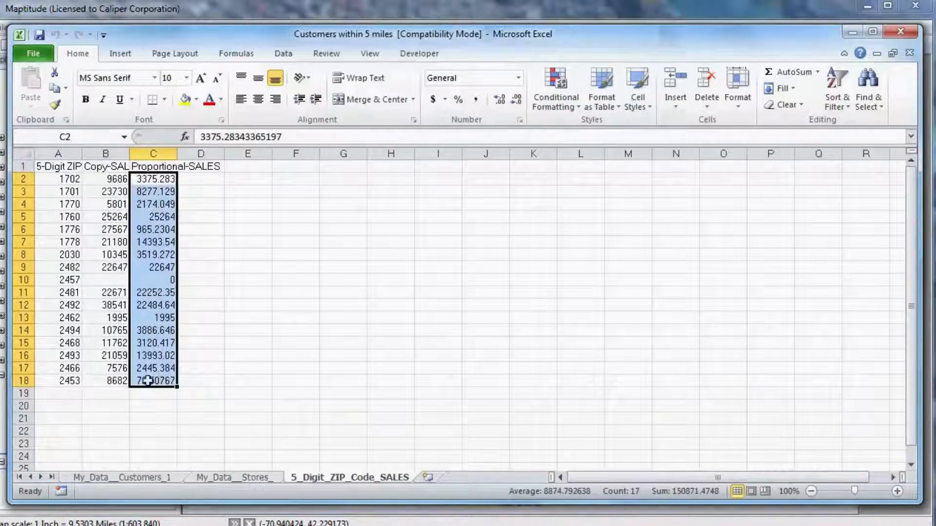
left_click_drag(106, 184, 156, 380)
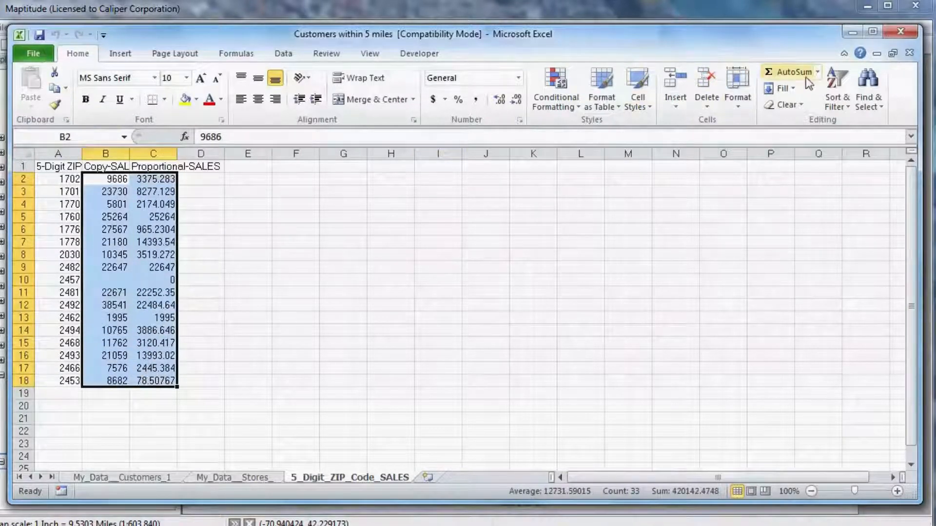
left_click(792, 72)
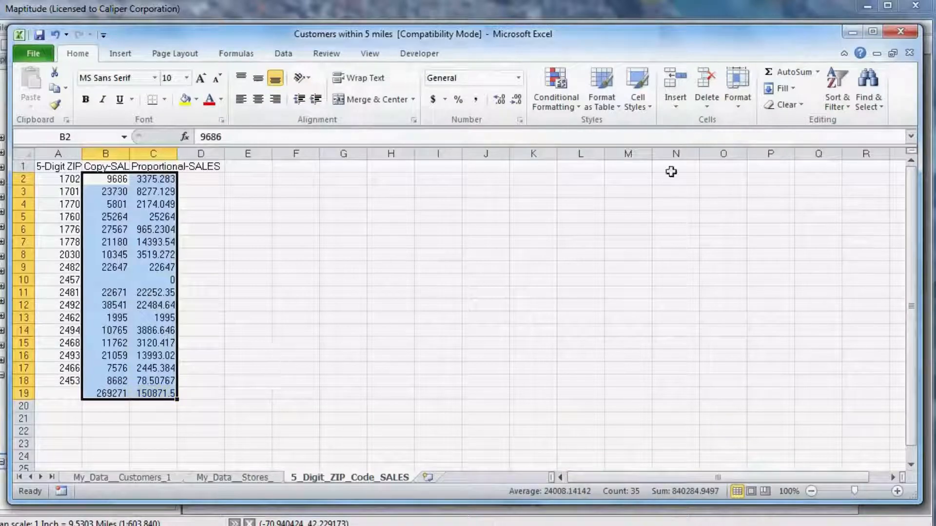
left_click(902, 32)
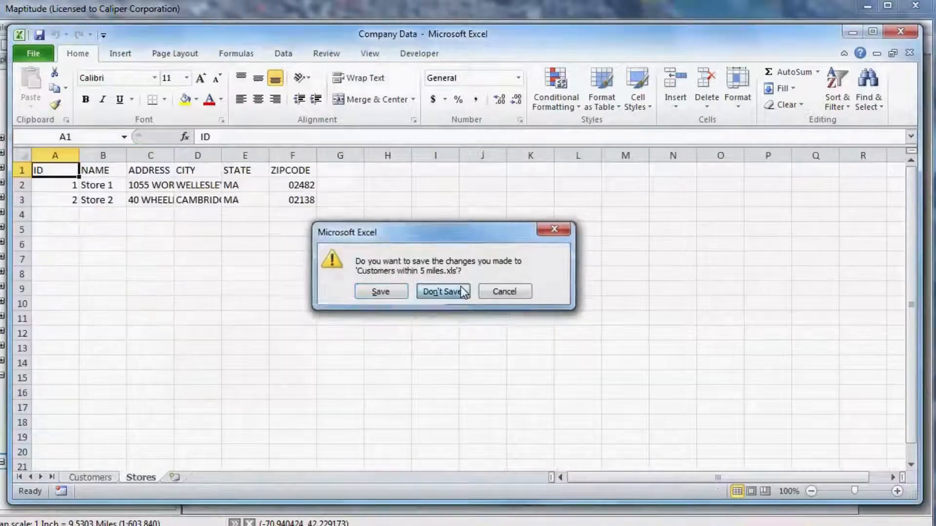
left_click(460, 288)
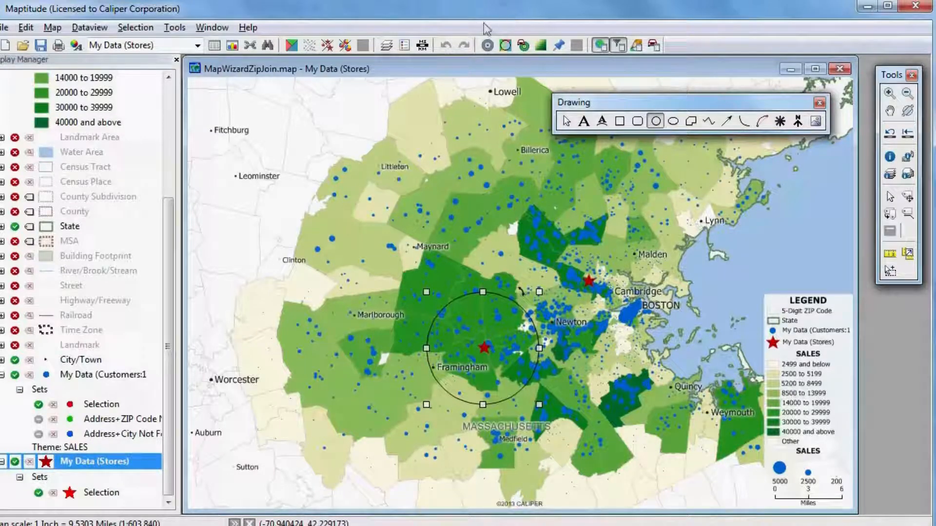
Open a new dataview of the customer layer in Maptitude
left_click(108, 378)
right_click(107, 378)
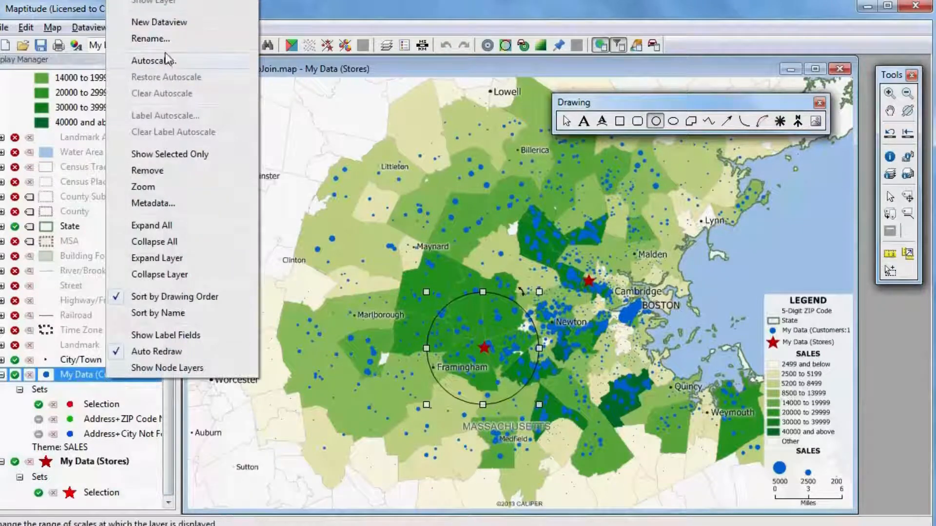
left_click(165, 23)
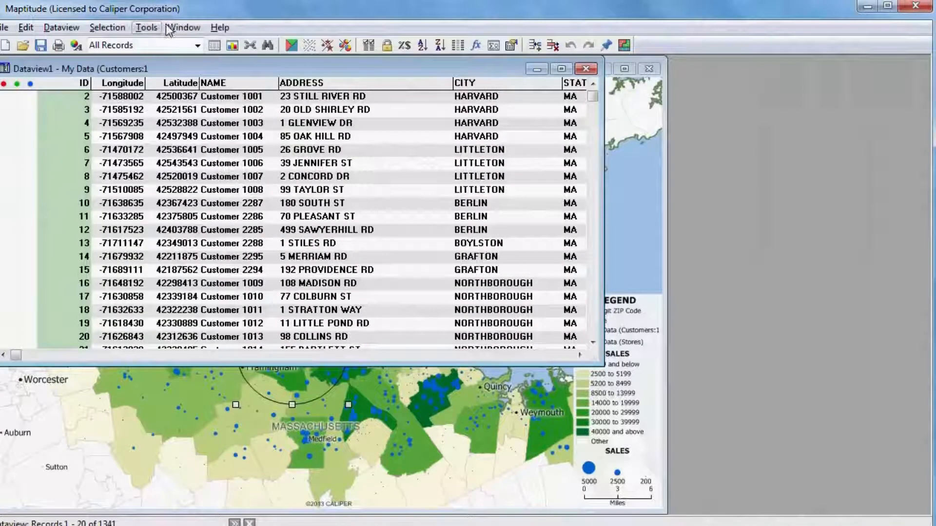
Enlarge the customer dataview, add two fields to its table structure and name the first one Closest Store
left_click_drag(595, 362, 892, 470)
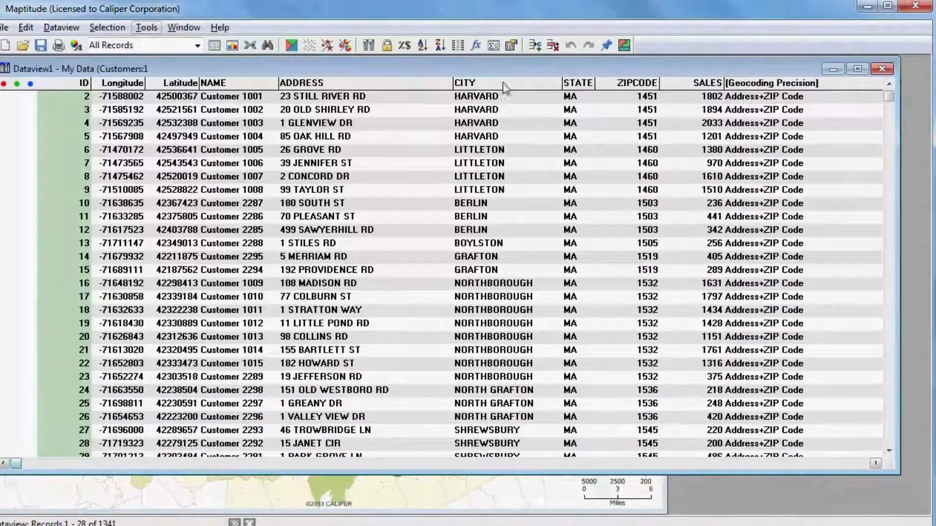
left_click(509, 46)
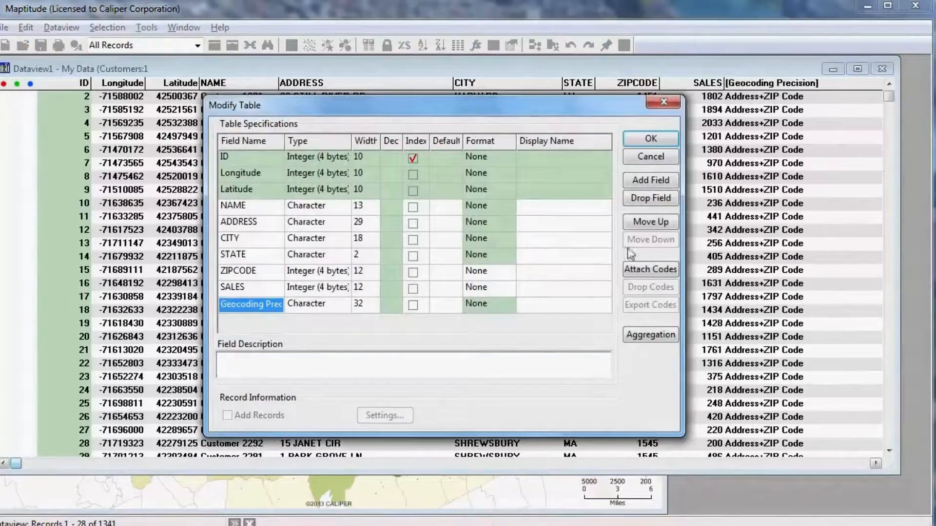
left_click(646, 180)
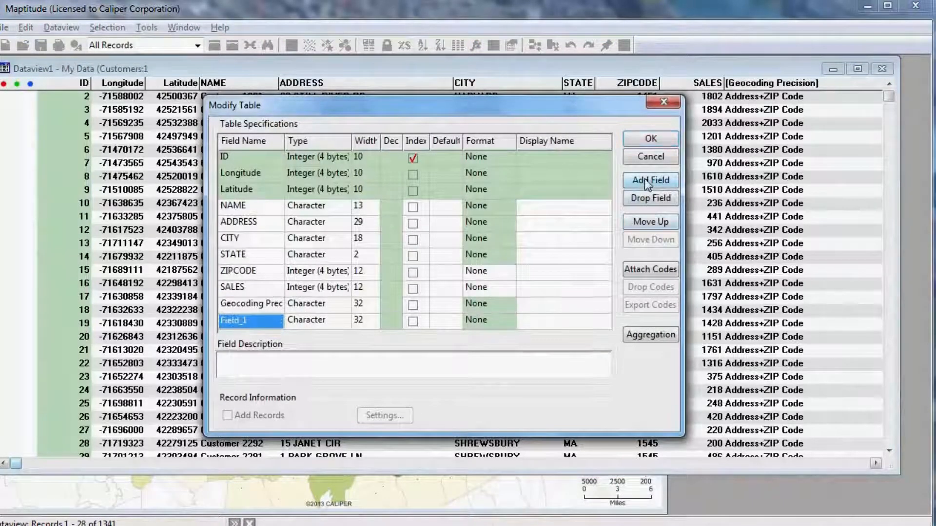
left_click(646, 181)
left_click(248, 288)
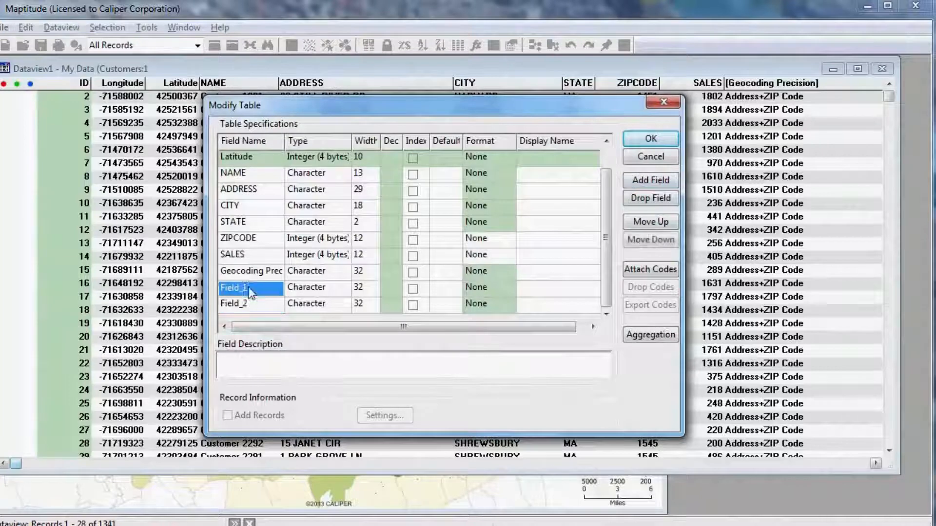
type("Closest Store")
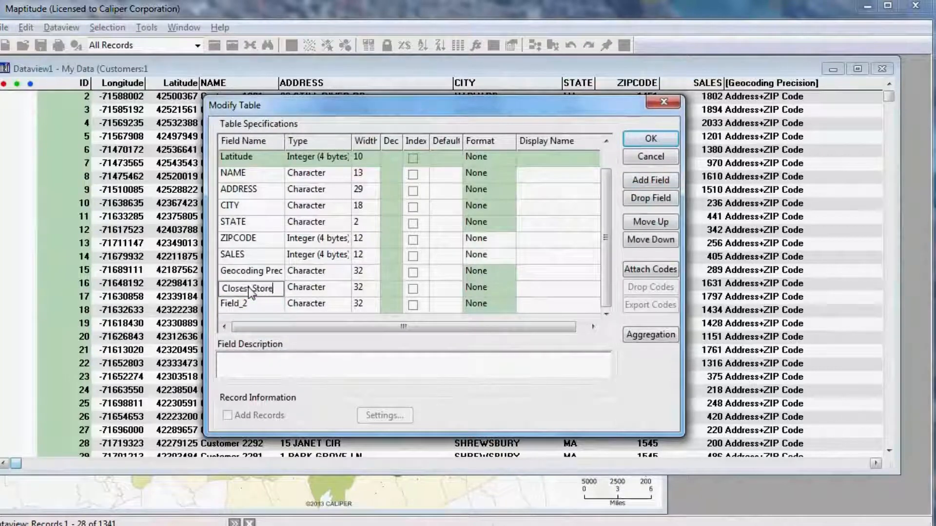
Name the second new field Distance with type Real (8 bytes), and apply the table structure changes
left_click(244, 304)
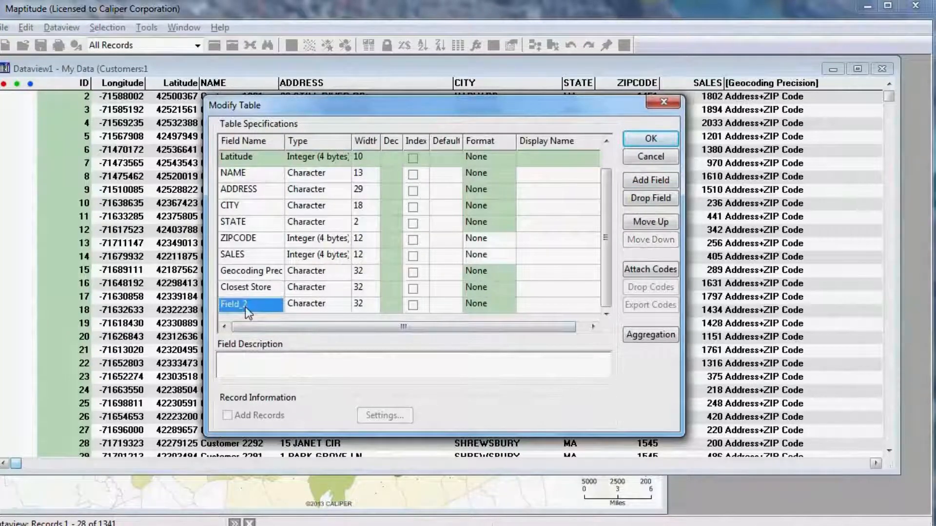
type("Distance")
left_click(317, 300)
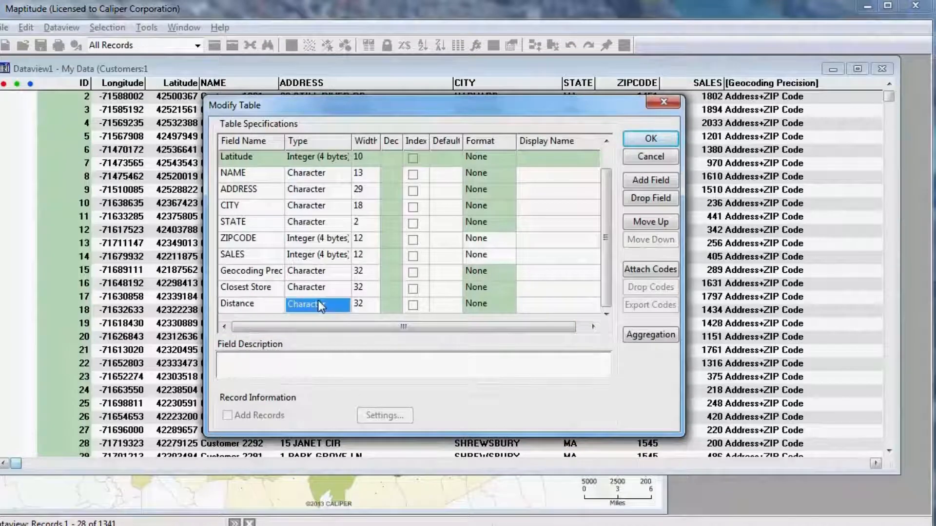
left_click(318, 300)
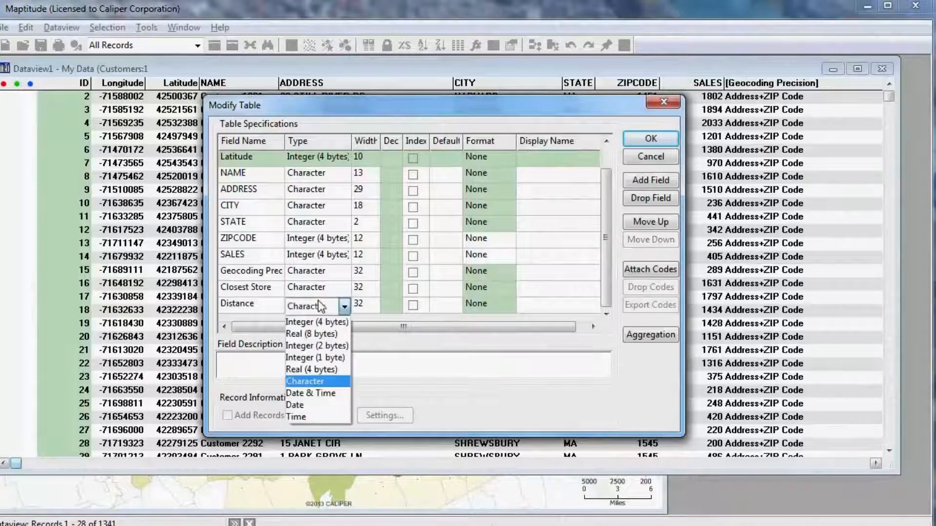
left_click(319, 334)
left_click(642, 144)
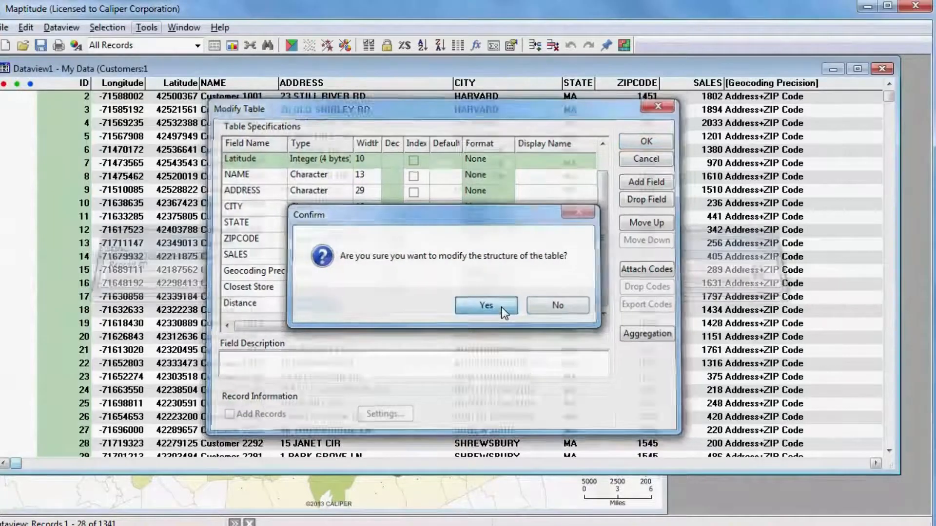
left_click(487, 306)
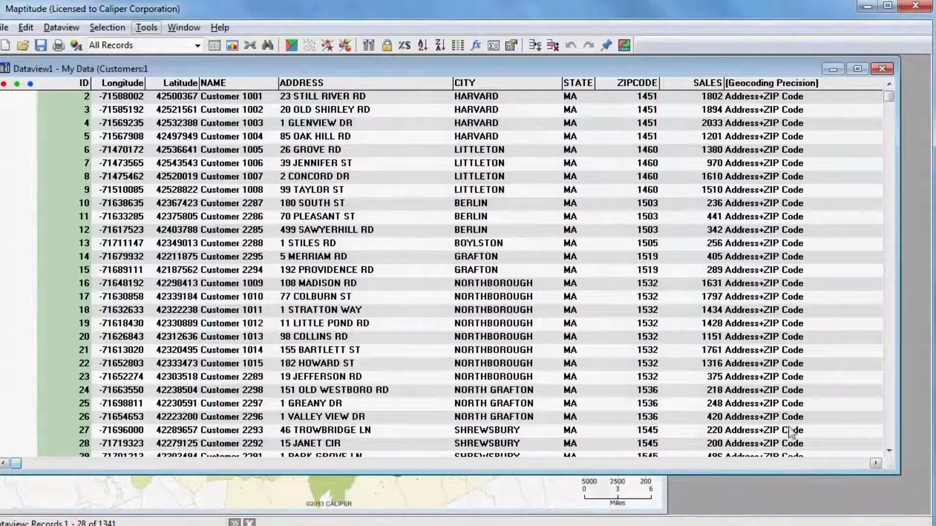
Fill the Closest Store column by tagging each customer with the NAME from the My Data (Stores) layer
left_click(841, 462)
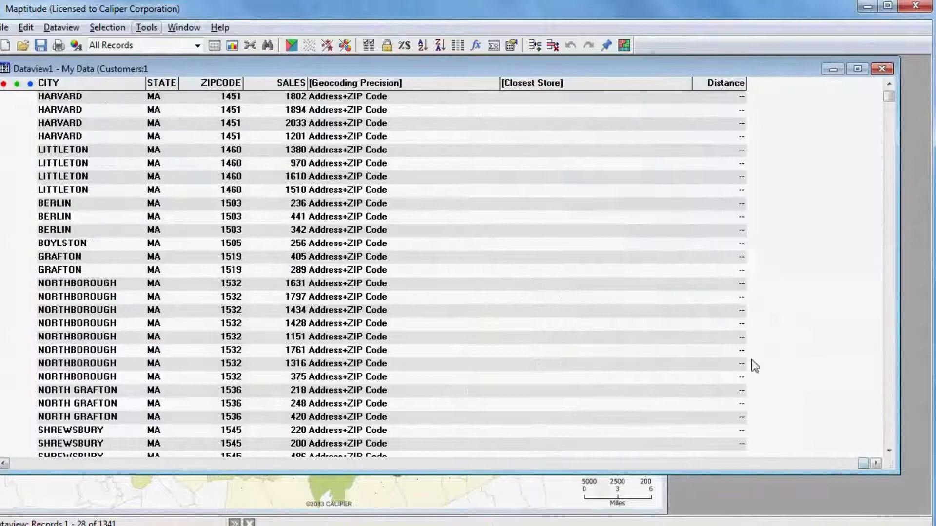
left_click(550, 83)
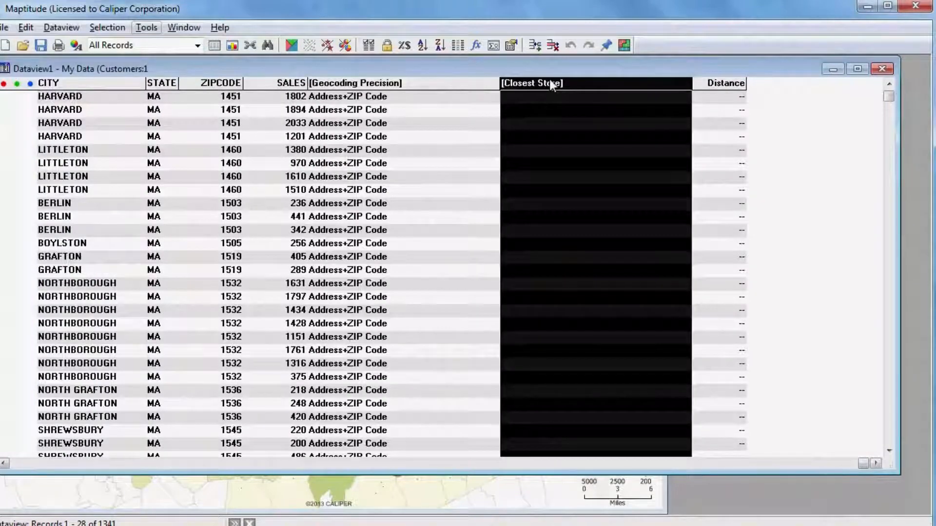
right_click(551, 84)
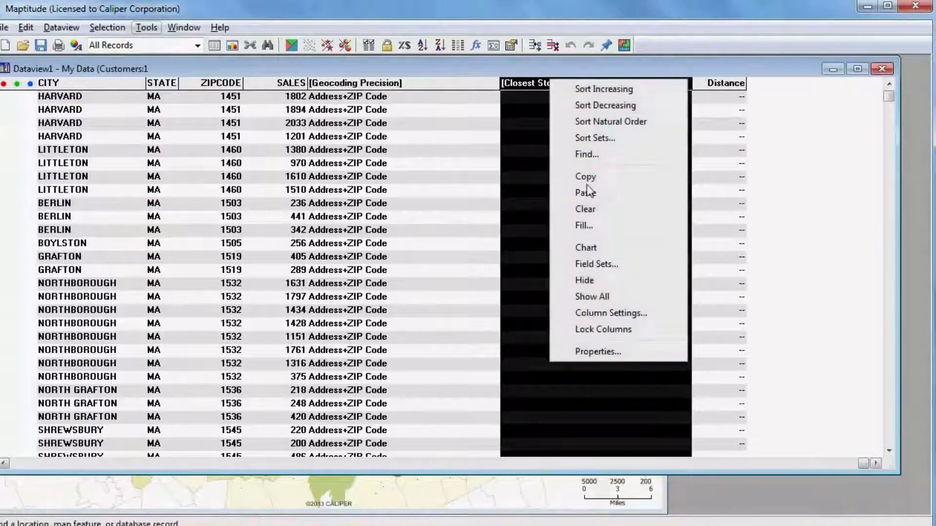
left_click(587, 225)
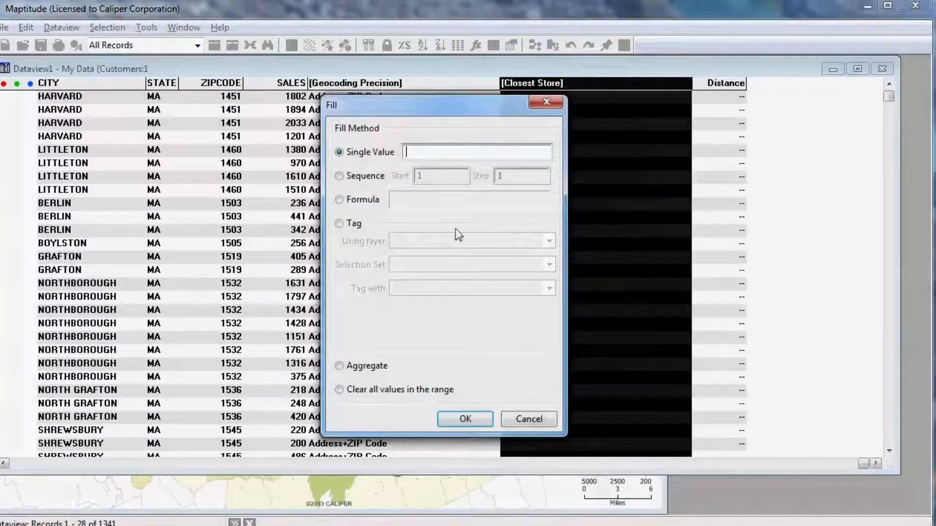
left_click(351, 226)
left_click(412, 242)
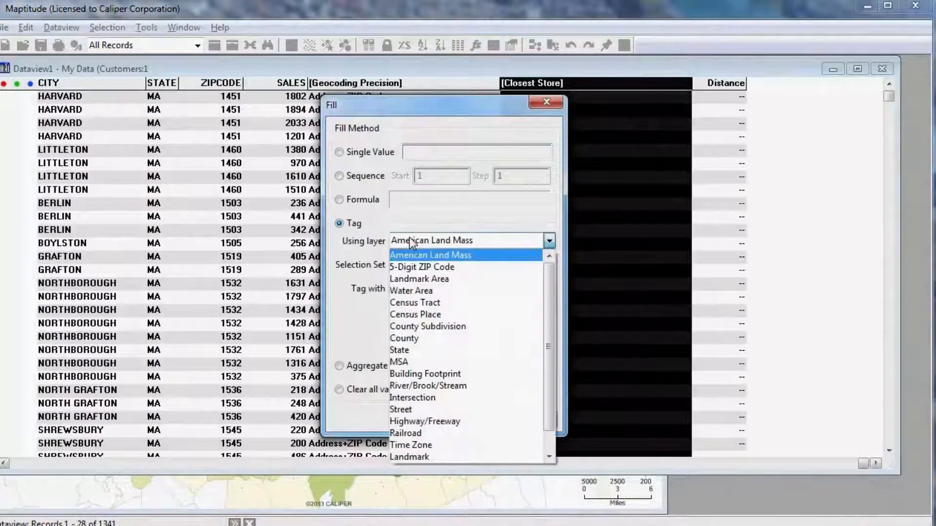
left_click_drag(549, 376, 557, 420)
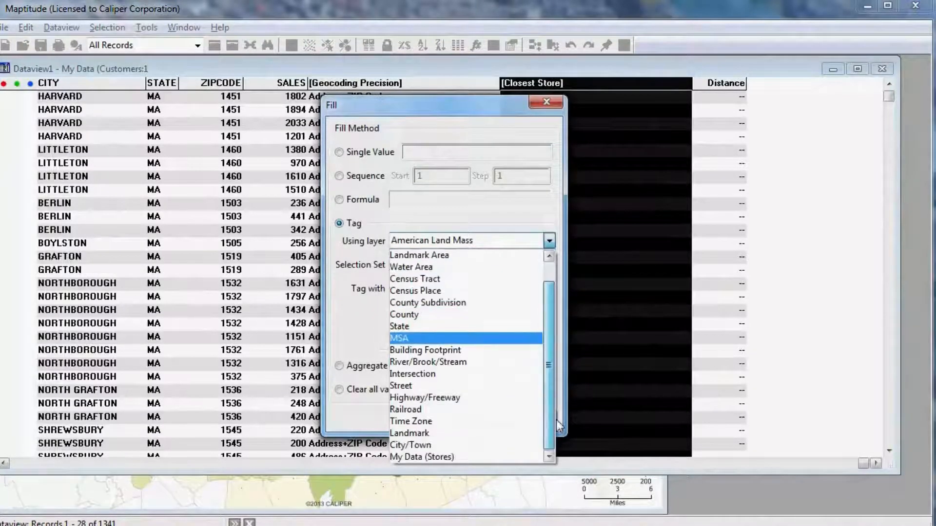
left_click(495, 458)
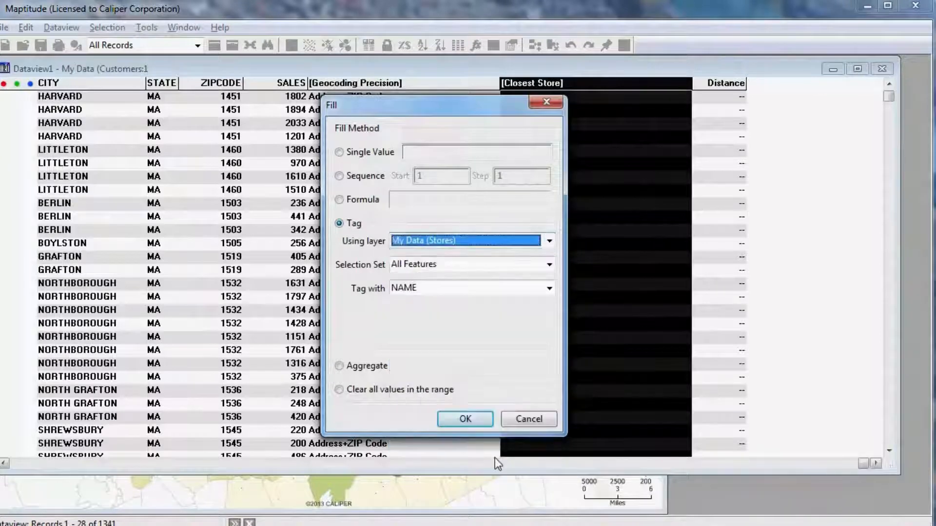
left_click(467, 420)
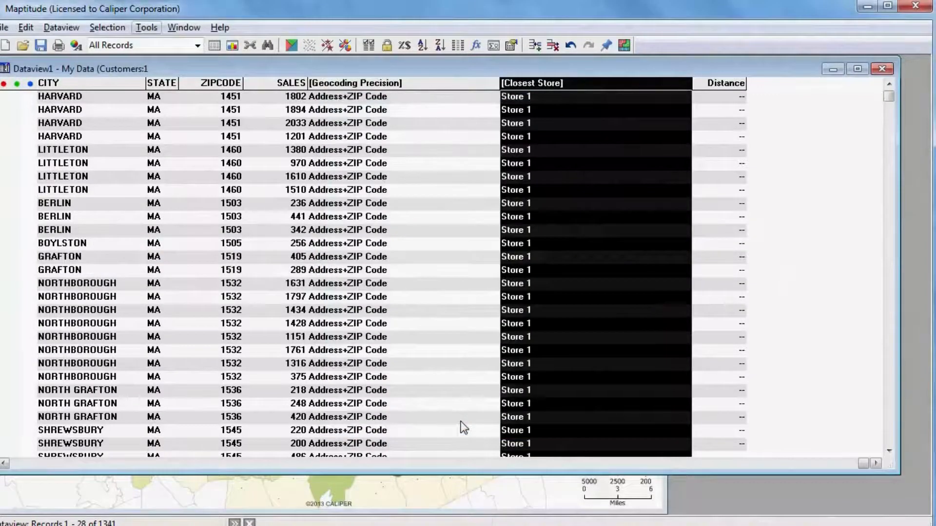
Fill the Distance column by tagging customers with Distance to Feature from the My Data (Stores) layer, and check the records further down
left_click(710, 84)
right_click(716, 104)
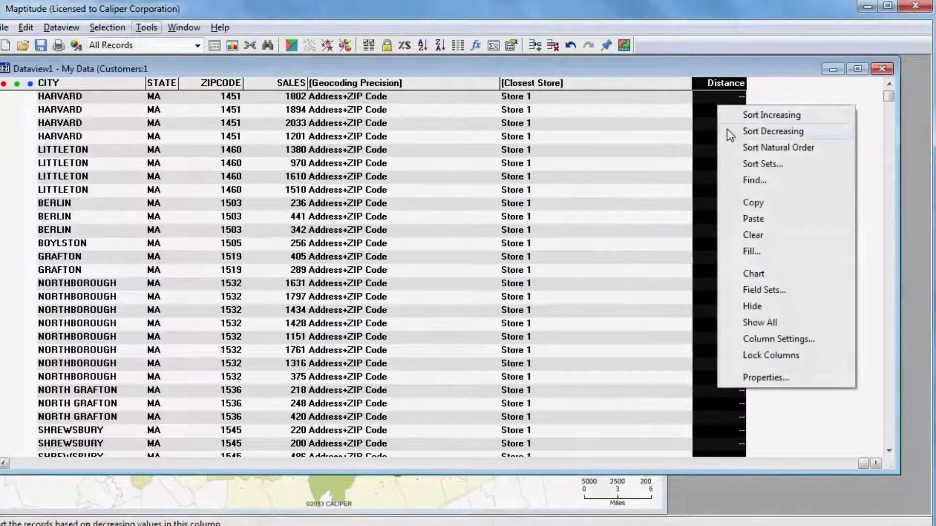
left_click(752, 252)
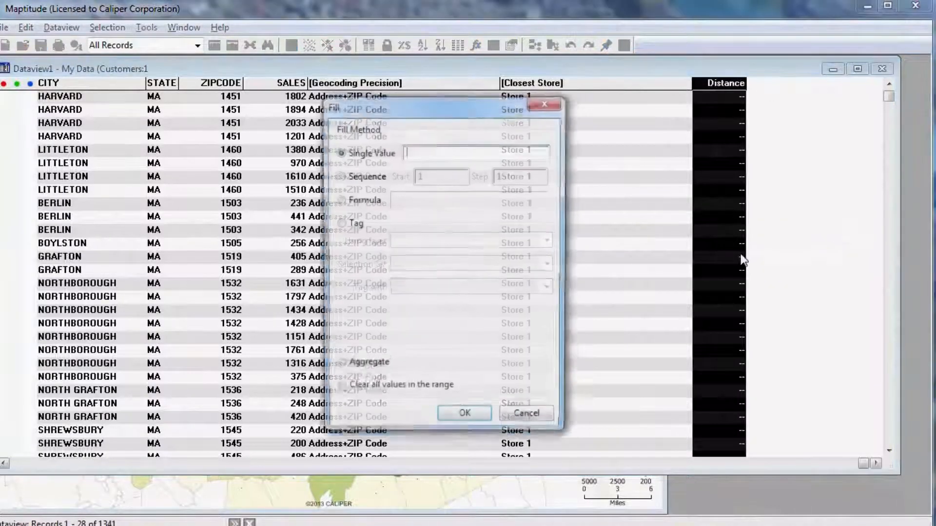
left_click(357, 226)
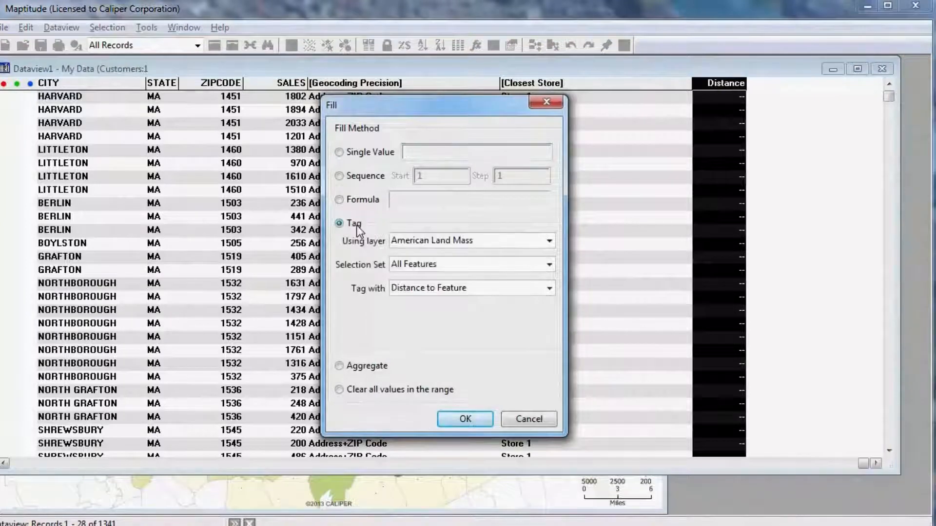
left_click(449, 241)
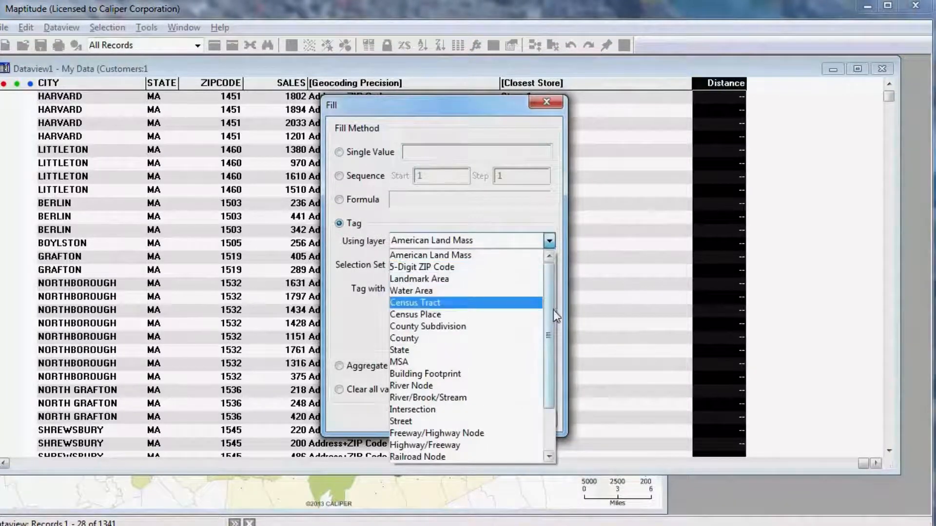
left_click_drag(554, 310, 552, 367)
left_click(439, 455)
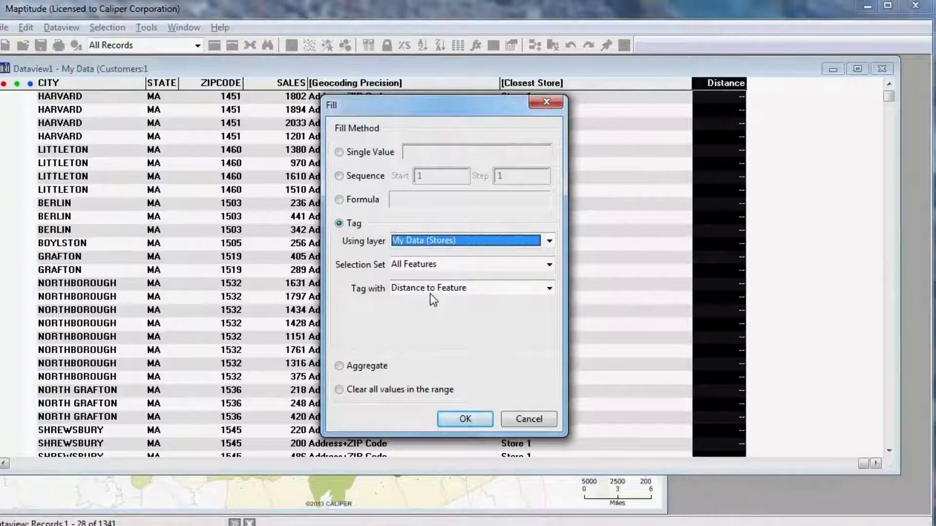
left_click(468, 419)
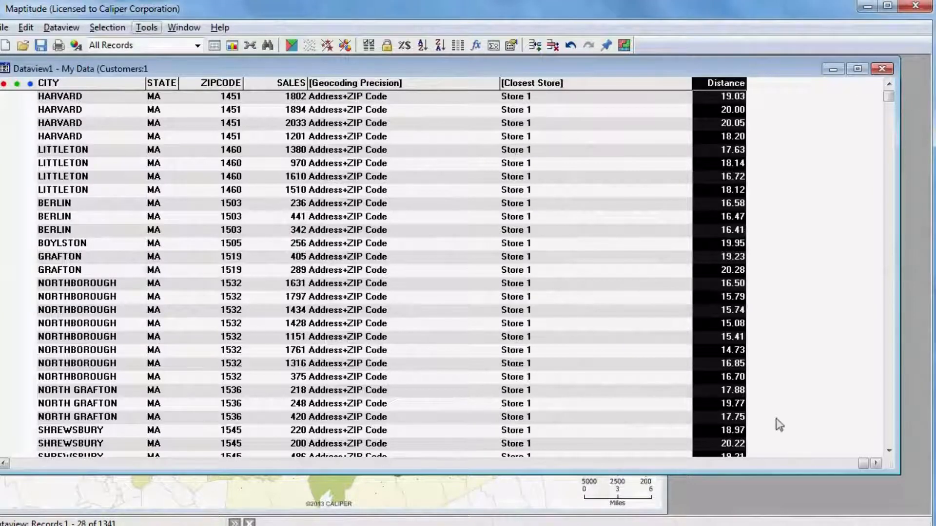
left_click(888, 423)
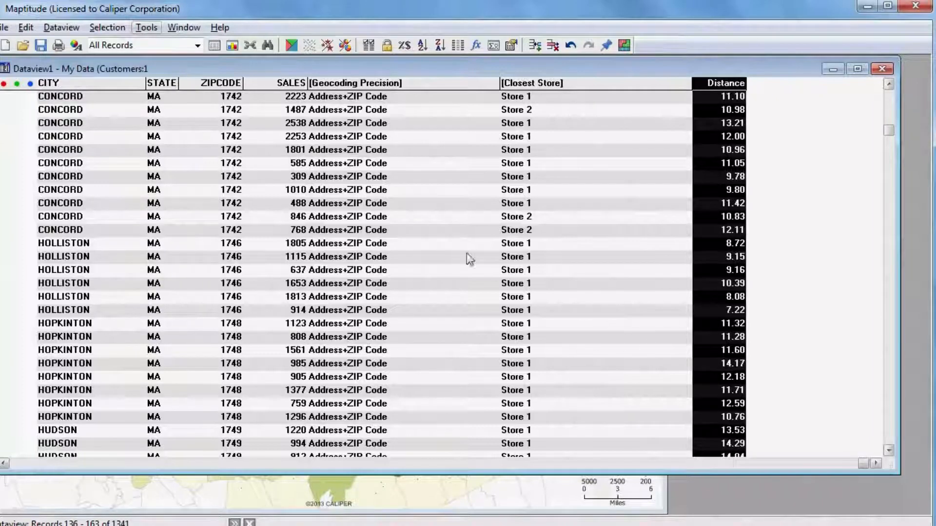
Save the customer dataview as an Excel Worksheet (*.xlsx) named Company Data with Closest Store
left_click(5, 28)
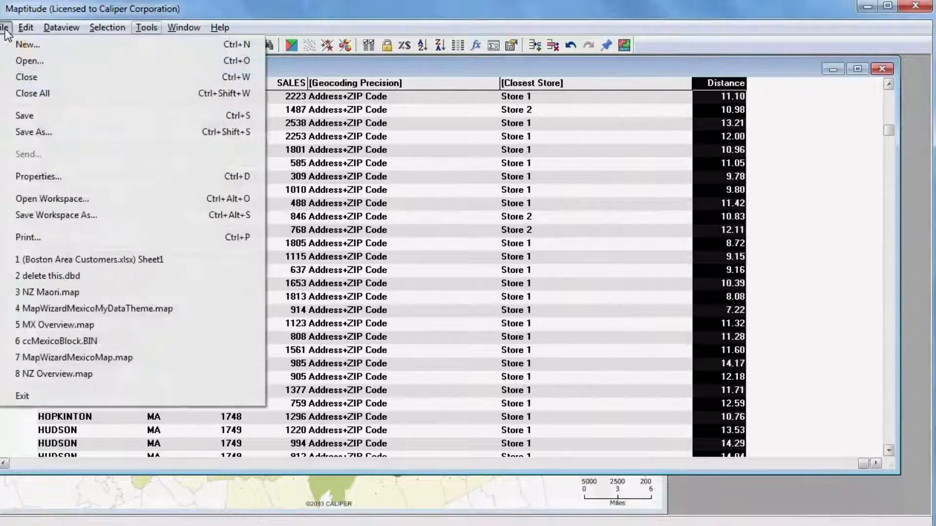
left_click(39, 133)
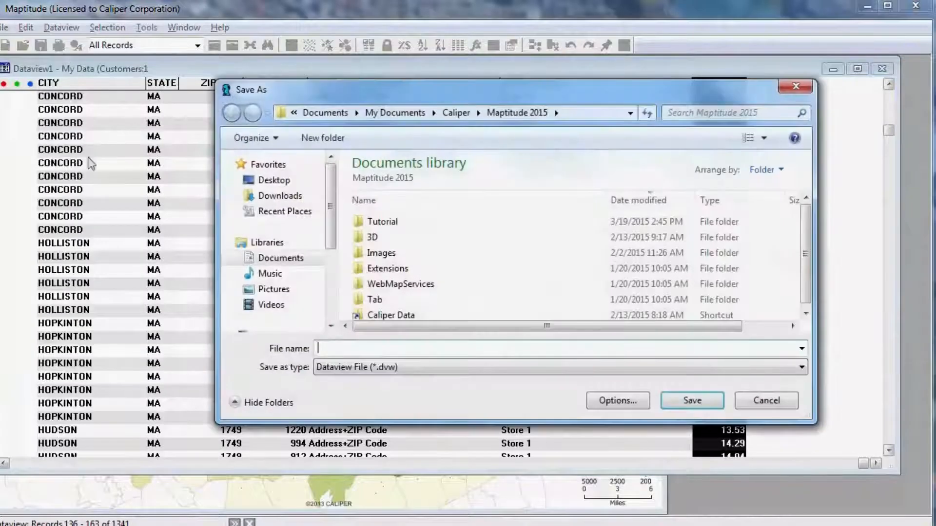
left_click(433, 368)
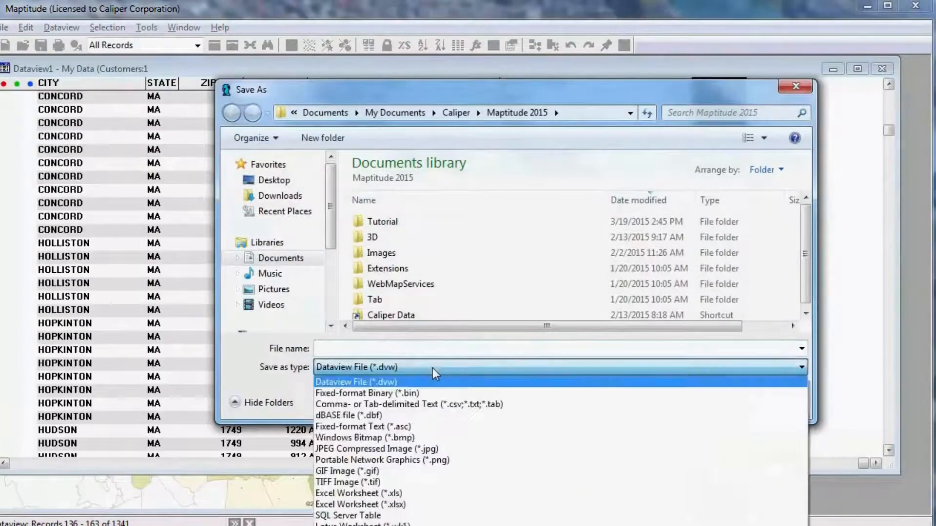
left_click(415, 504)
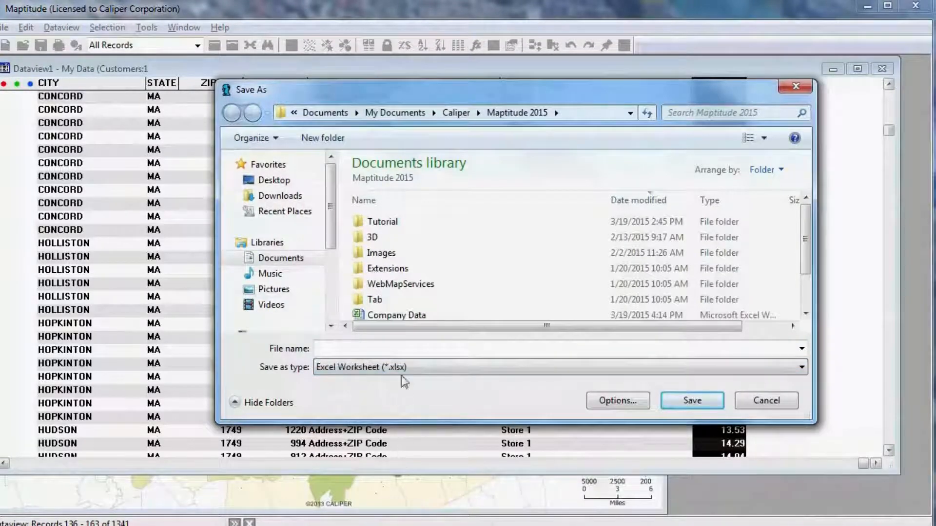
left_click(393, 350)
type("Company Data with Close")
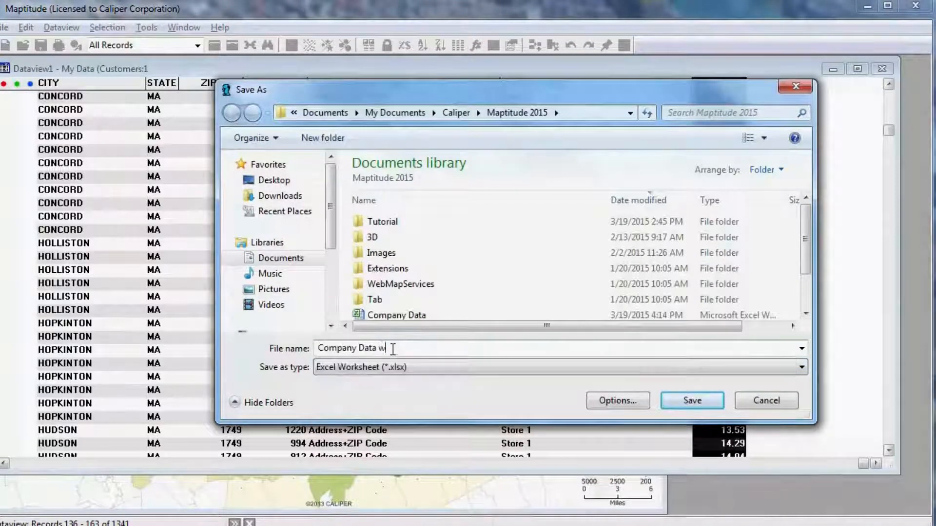
type("st Store")
left_click(699, 398)
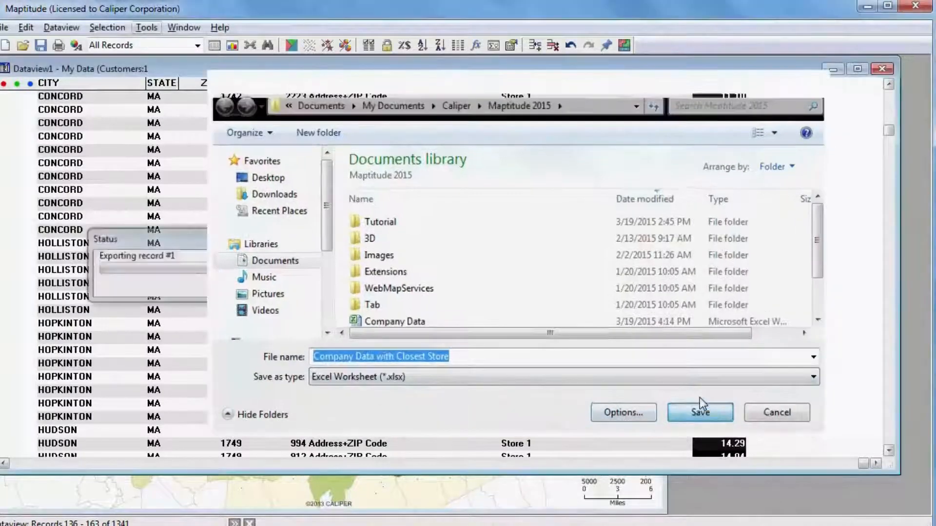
Switch to Excel and open the Company Data with Closest Store workbook
key("alt+Tab")
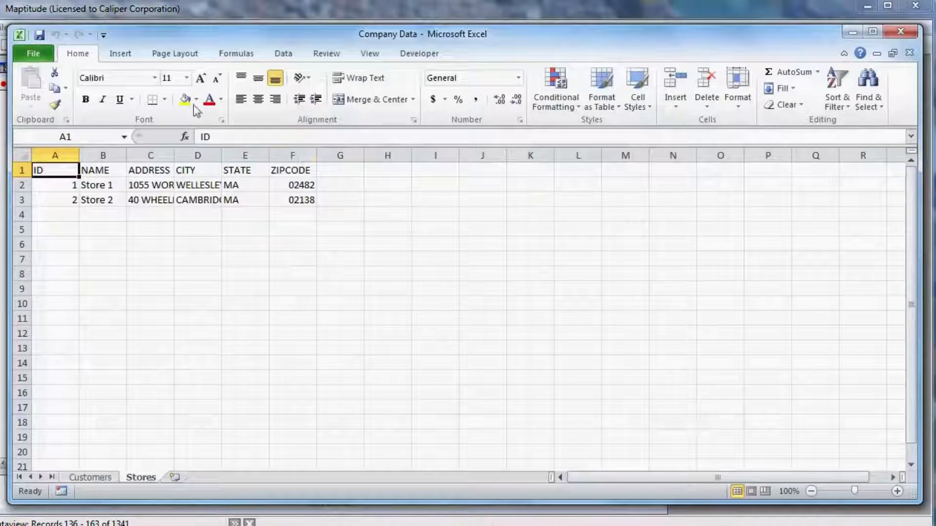
left_click(32, 55)
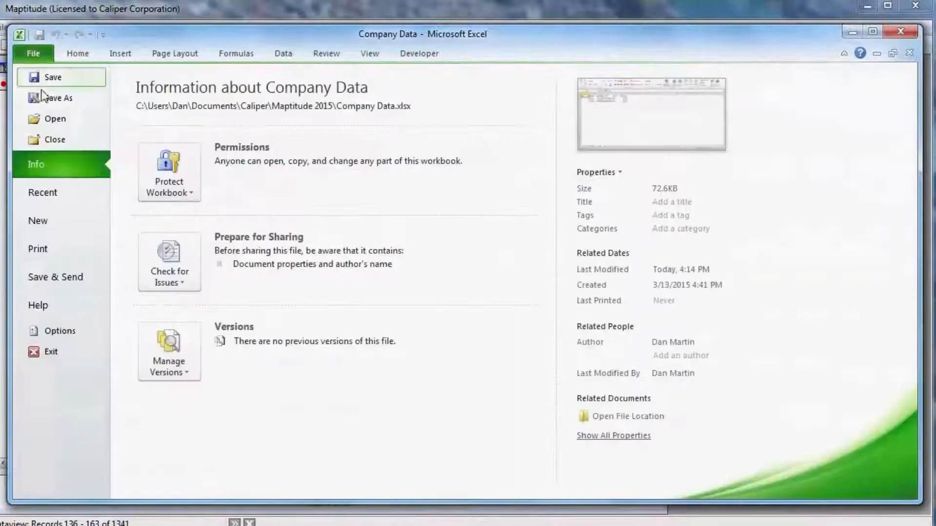
left_click(49, 118)
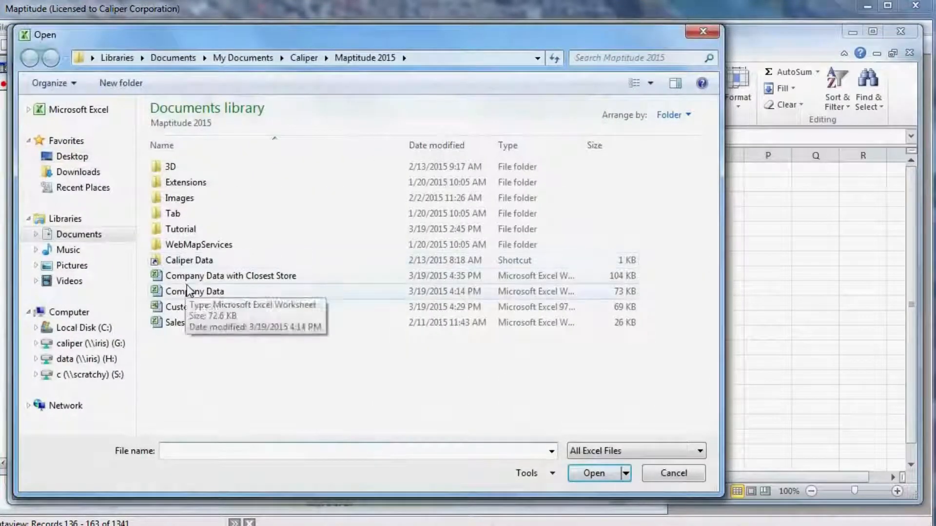
double_click(177, 276)
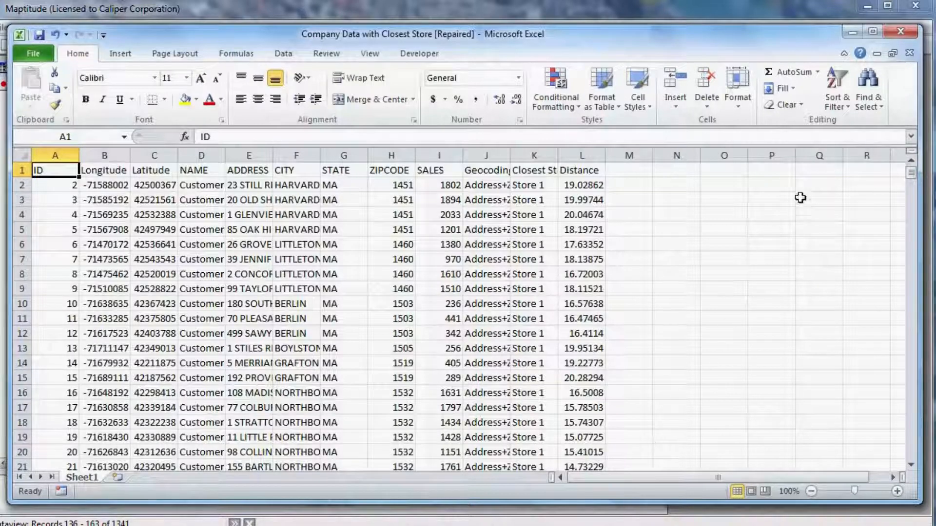
Close the exported workbook, and back in Maptitude delete the circle drawn around the store near Framingham
left_click(909, 52)
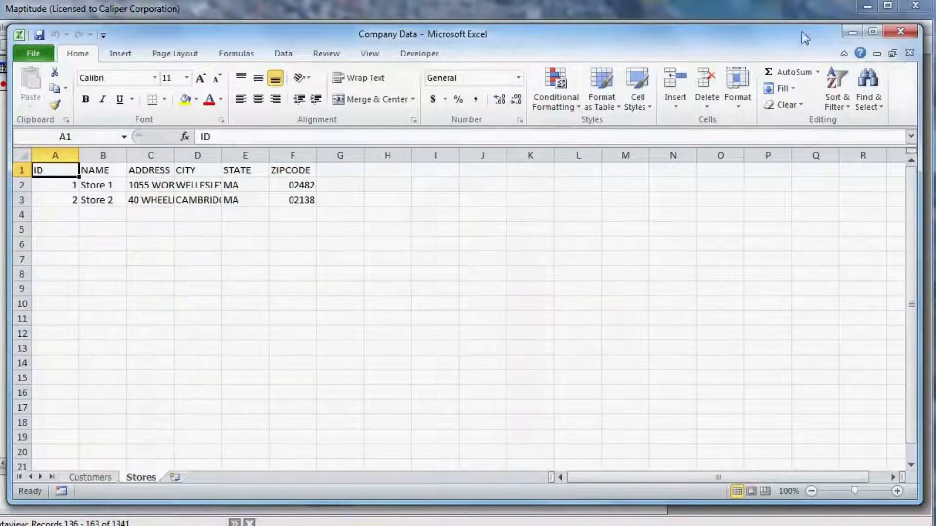
left_click(778, 18)
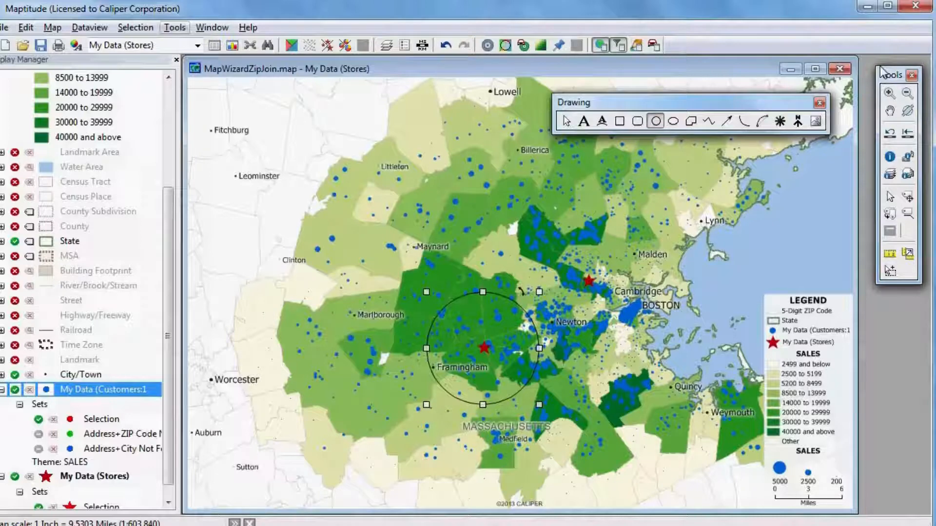
left_click(567, 120)
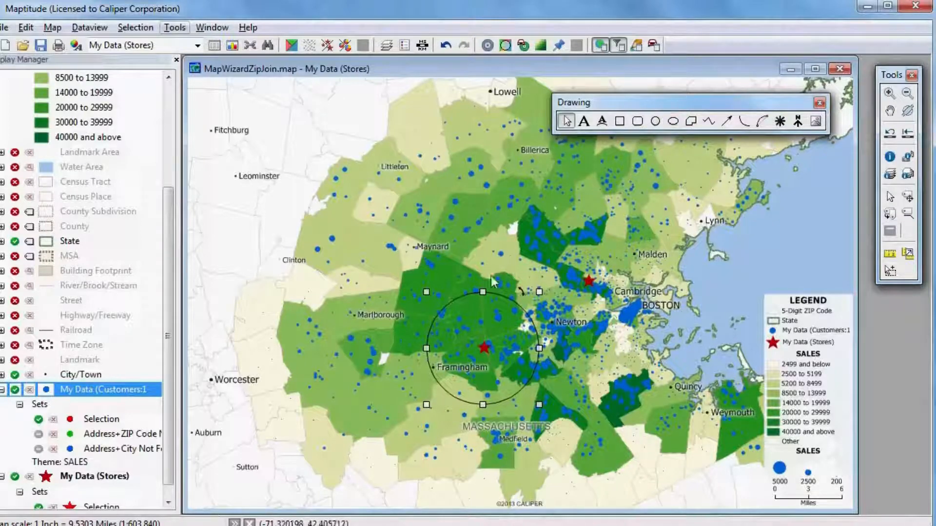
key("Delete")
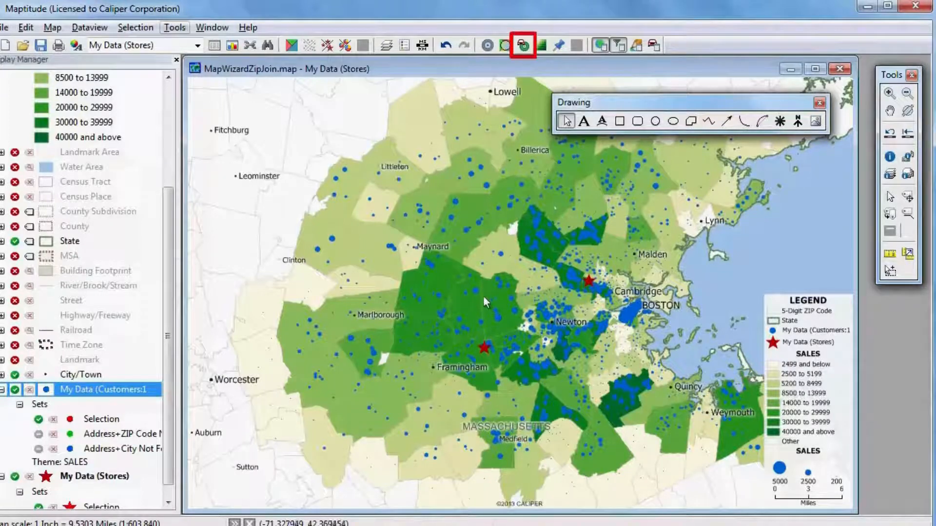
Set up drive-time rings around all features of the My Data (Stores) layer, with 3 rings of 10 minutes
left_click(523, 46)
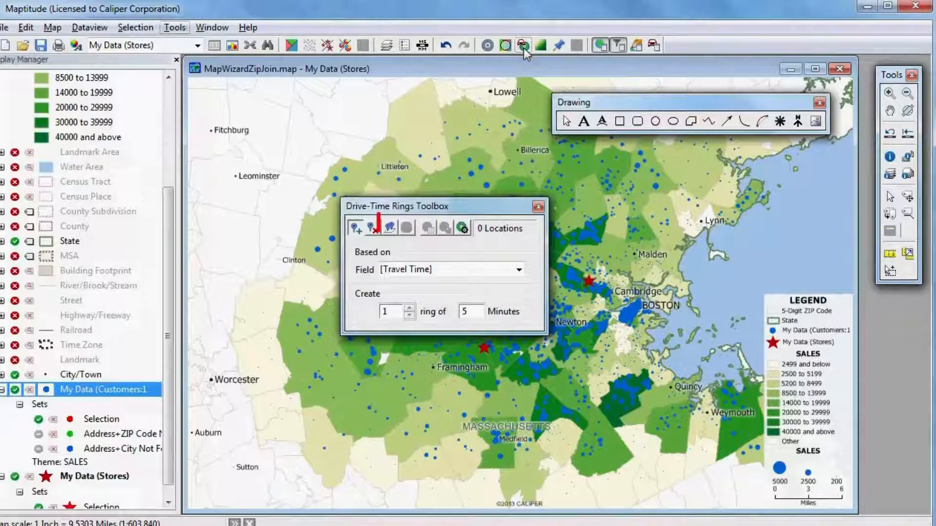
left_click(392, 227)
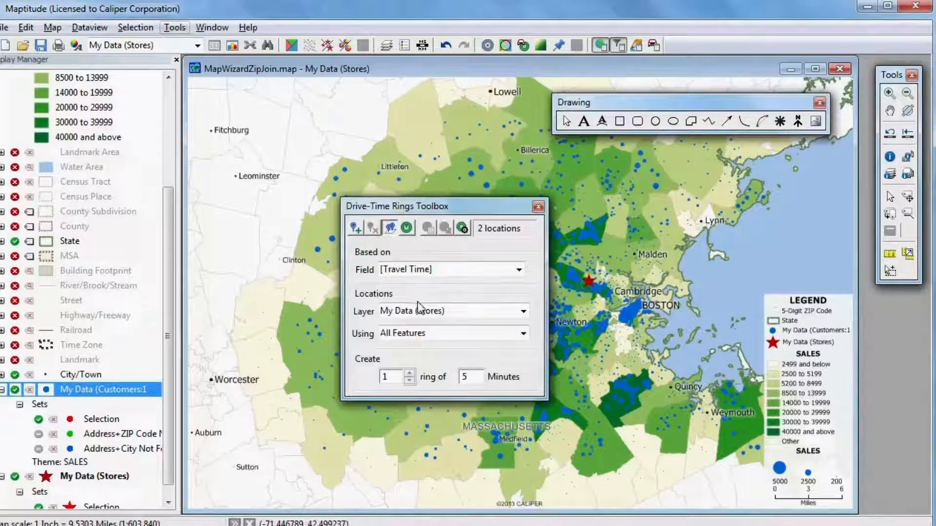
left_click(410, 372)
left_click(410, 372)
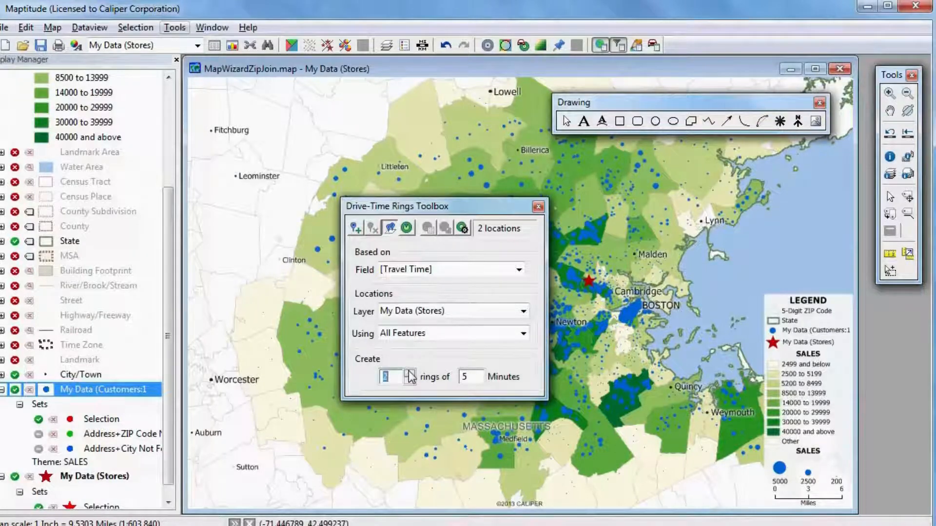
double_click(462, 378)
type("10")
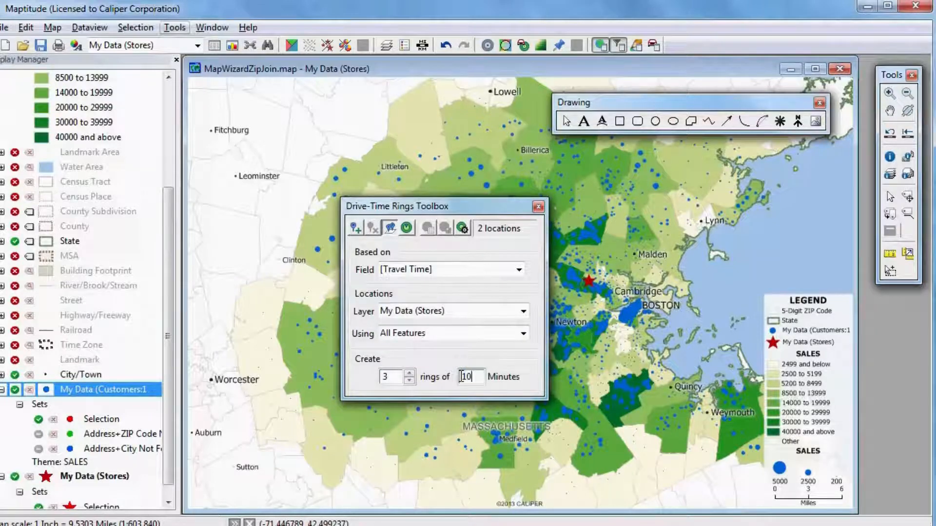
Configure the rings' demographics to count My Data (Customers:1) features and sum SALES, and create the drive-time rings
left_click(462, 229)
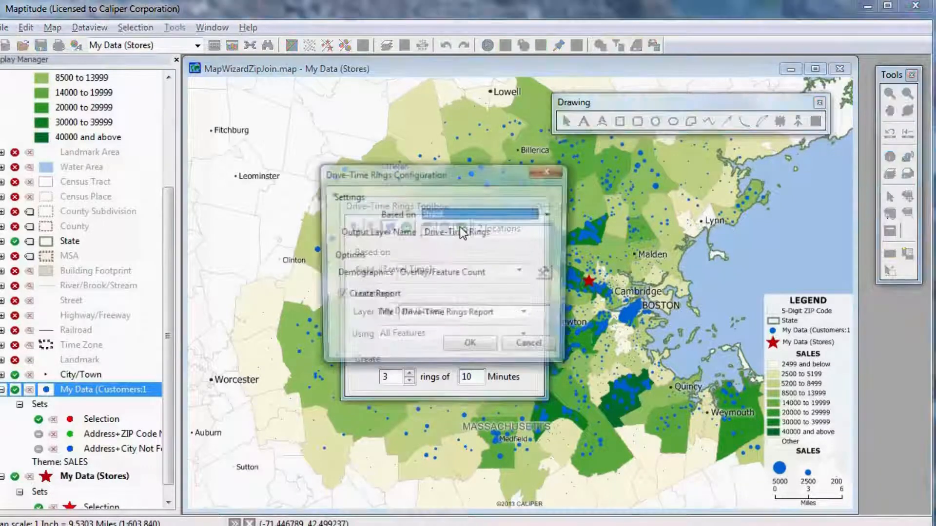
left_click(548, 274)
left_click(532, 219)
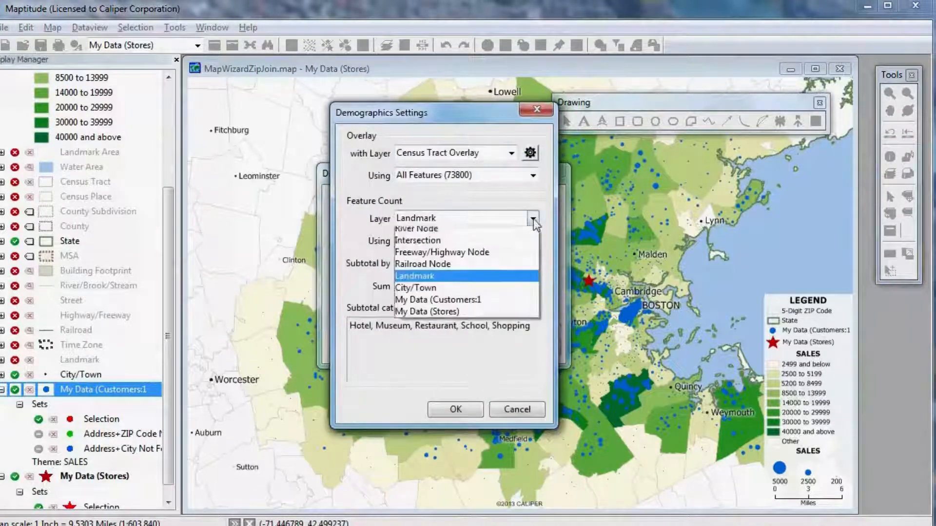
left_click(492, 318)
left_click(483, 286)
left_click(485, 322)
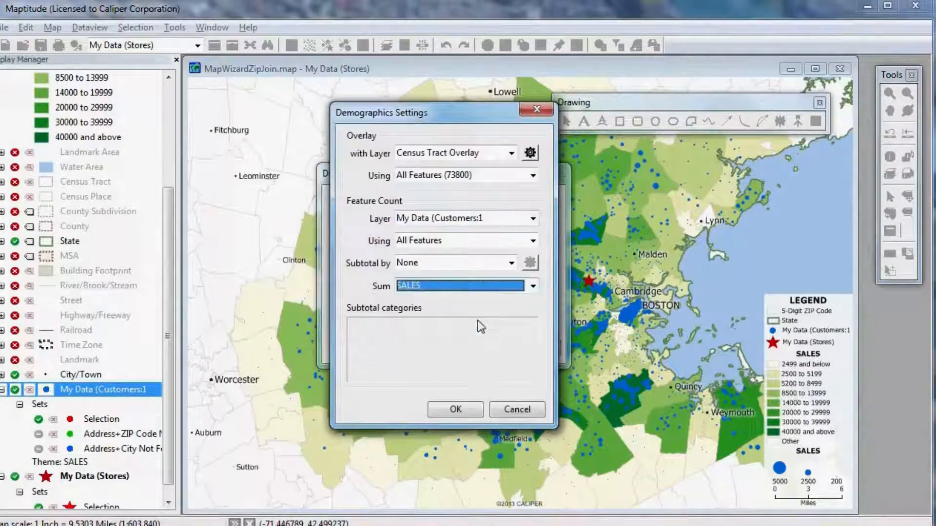
left_click(456, 411)
left_click(464, 350)
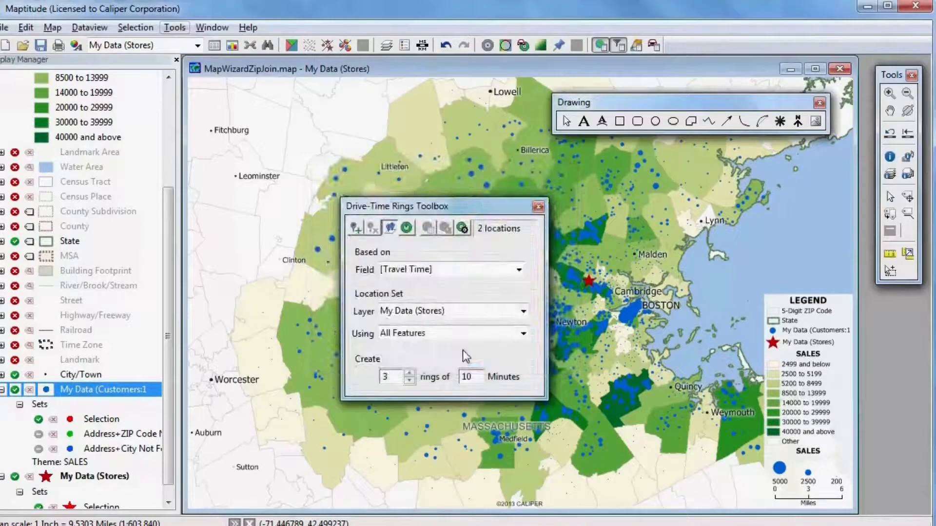
left_click(407, 229)
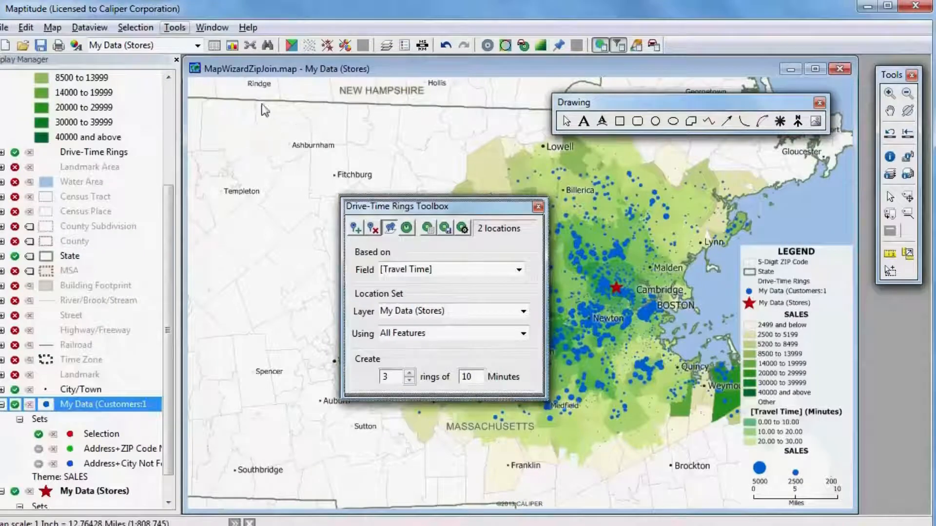
Hide the 5-Digit ZIP Code layer and show the Water Area and Street layers, with the rings toolbox moved off the rings
left_click_drag(348, 211, 199, 107)
left_click(168, 108)
left_click(2, 93)
left_click(15, 94)
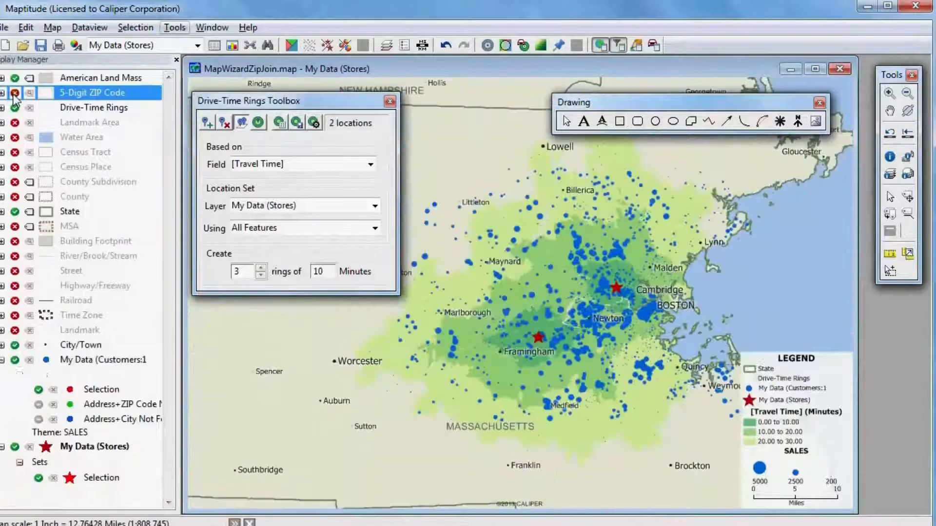
left_click(14, 137)
left_click(14, 271)
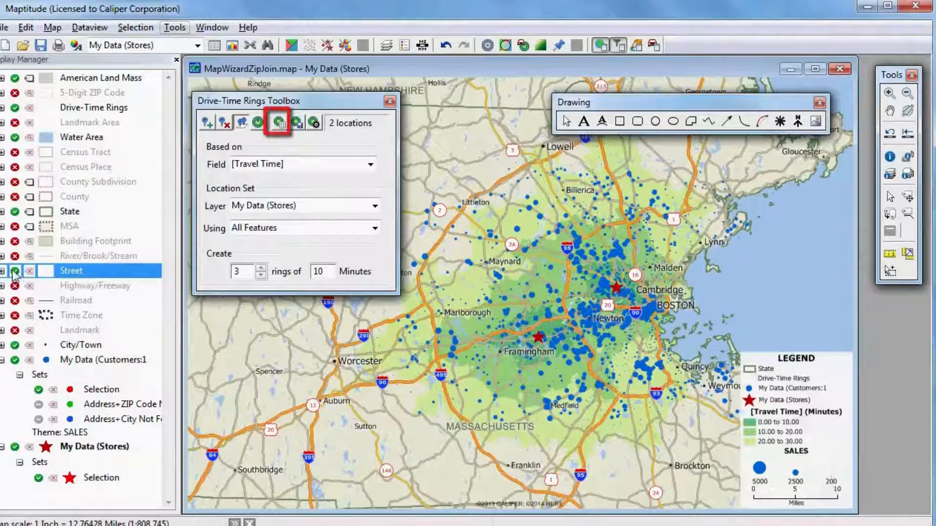
Generate the Drive-Time Rings Report and review its demographic, customer count and sales figures per ring
left_click(280, 124)
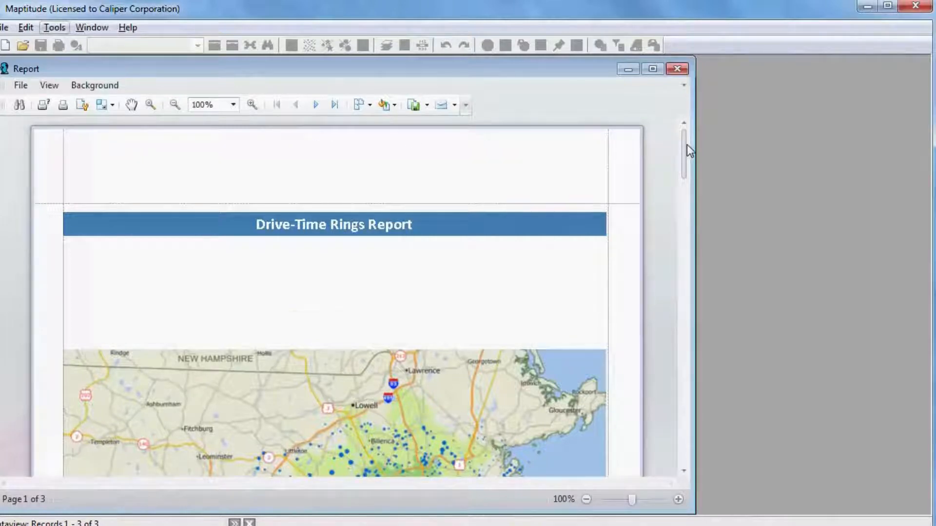
left_click_drag(686, 145, 683, 265)
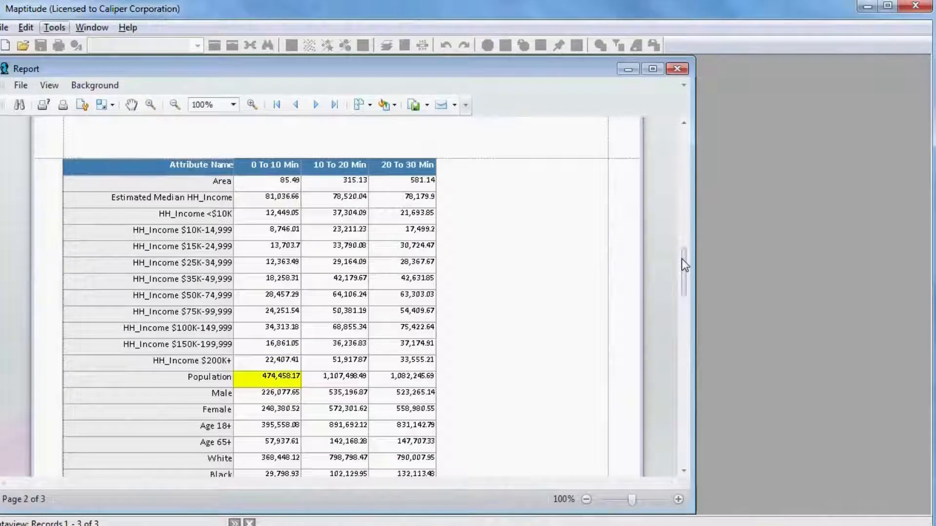
left_click_drag(682, 259, 682, 363)
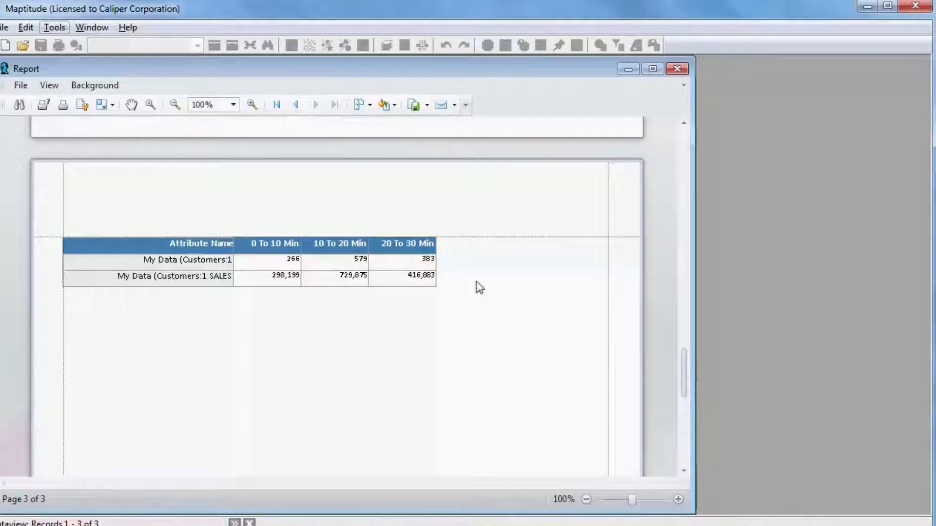
Export the report as a single XLSX file named Bands Report - Portrait and open it in Excel
left_click(22, 87)
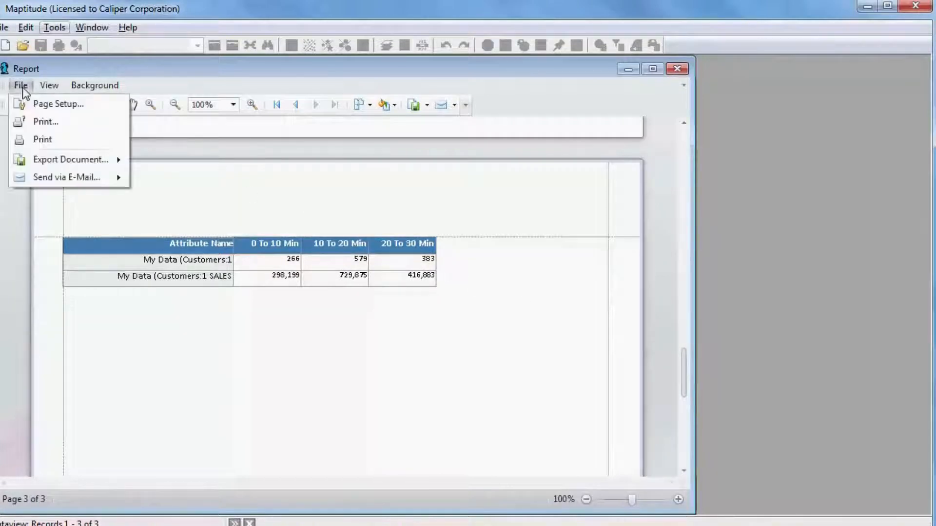
mouse_move(71, 159)
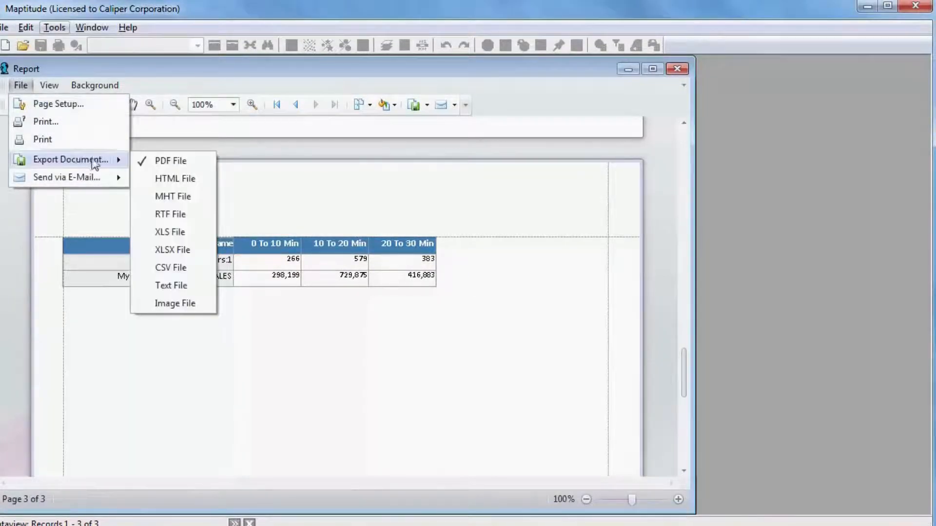
left_click(182, 250)
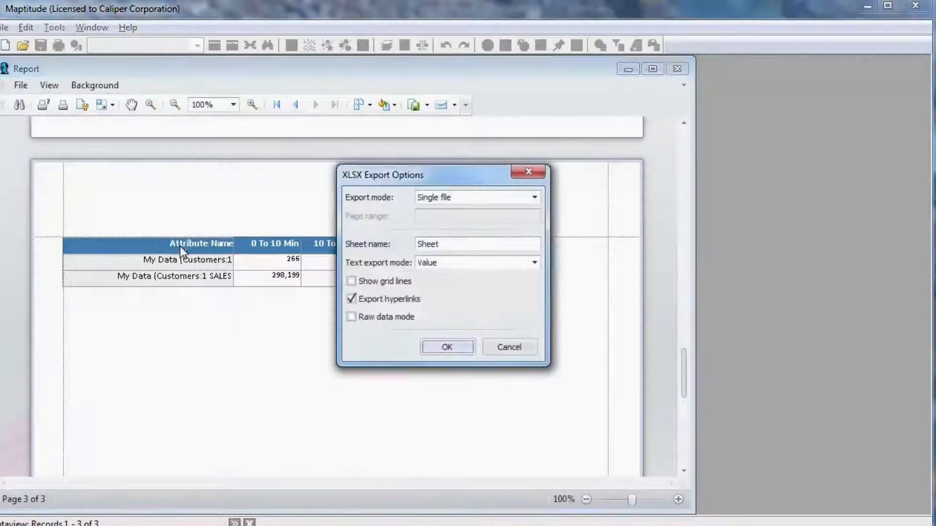
left_click(446, 346)
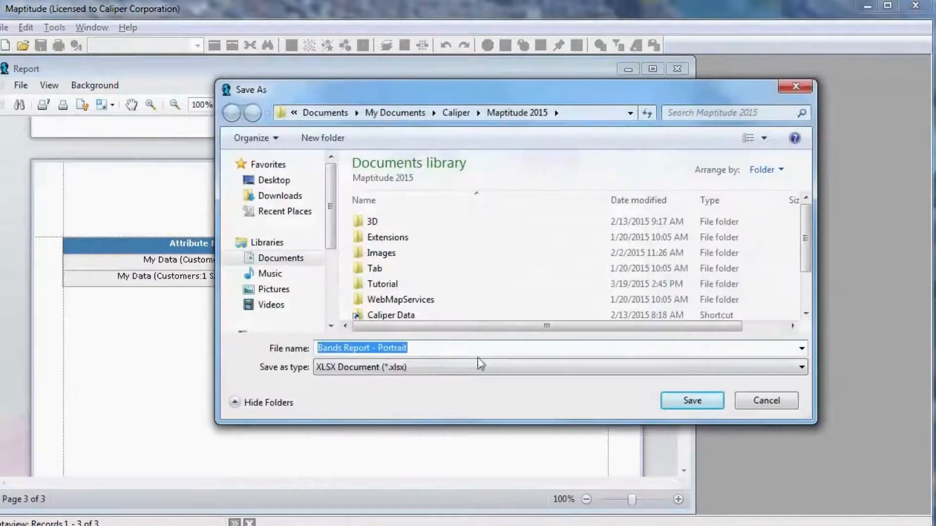
left_click(692, 400)
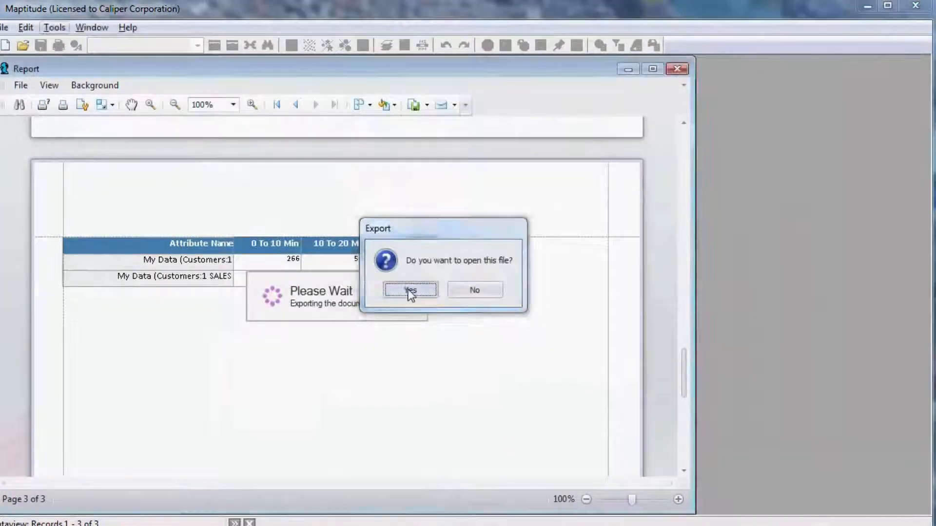
left_click(409, 291)
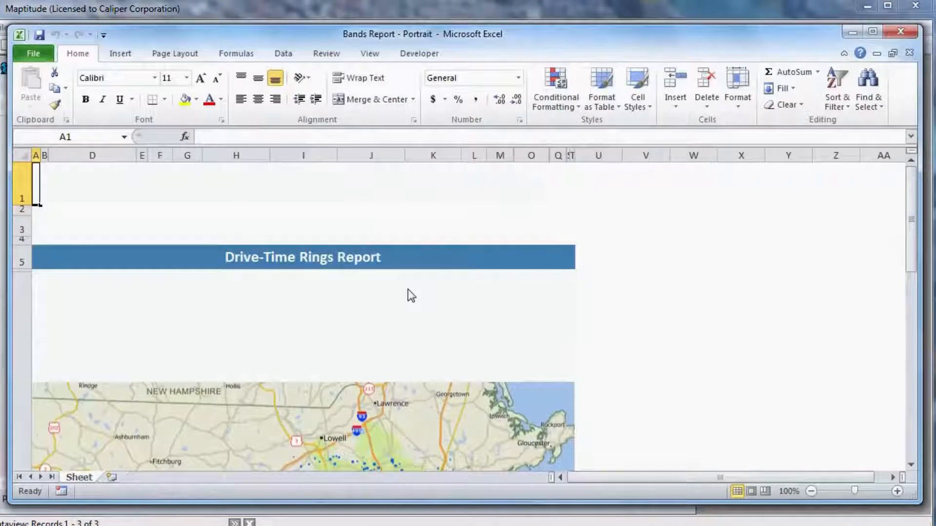
Look through the exported report down to the customer and sales rows, and close both open Excel workbooks
scroll(411, 295, "down", 12)
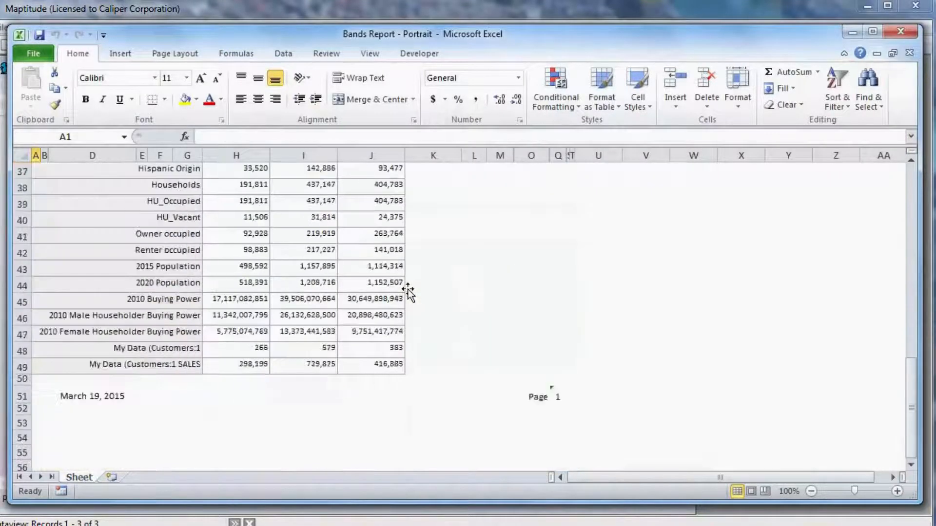
scroll(408, 293, "down", 2)
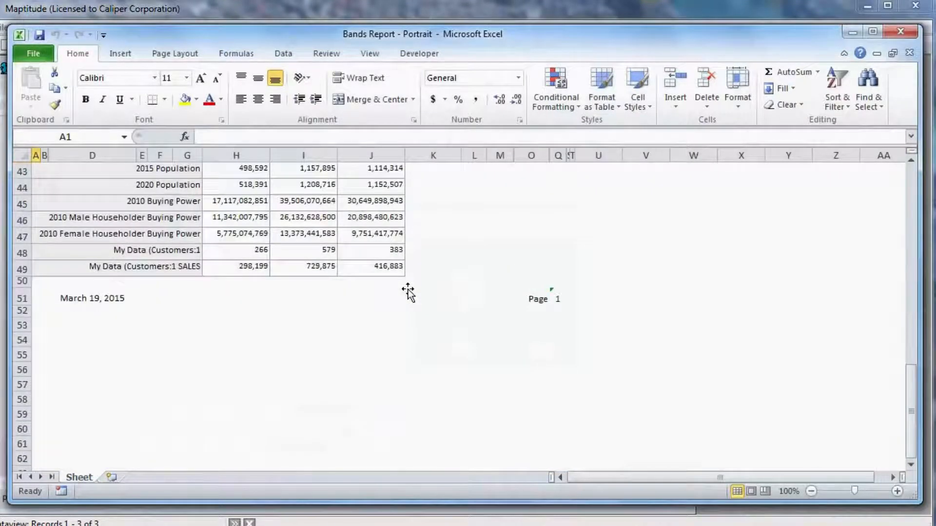
scroll(408, 293, "up", 4)
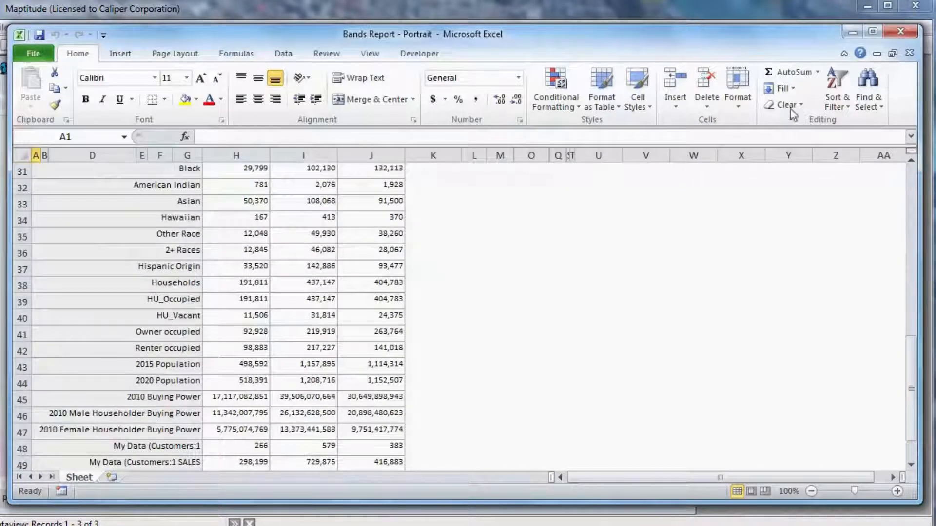
left_click(900, 34)
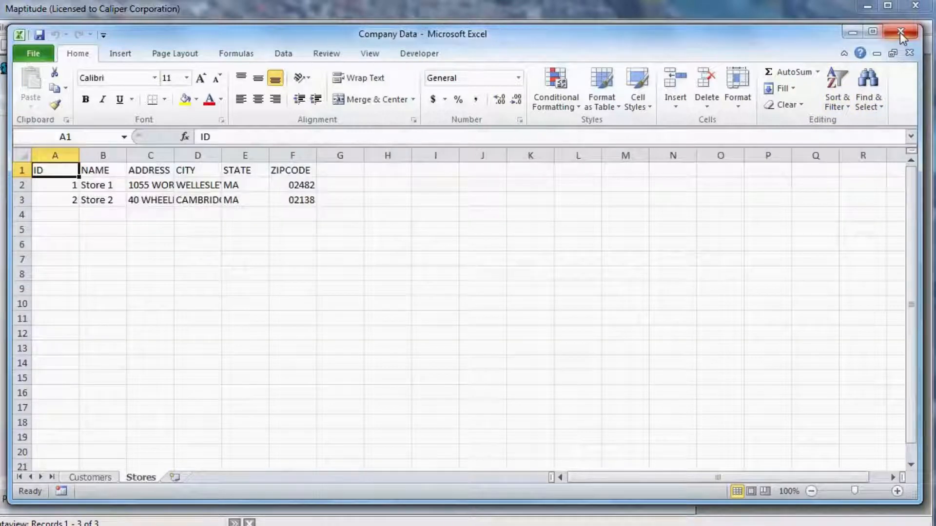
left_click(899, 32)
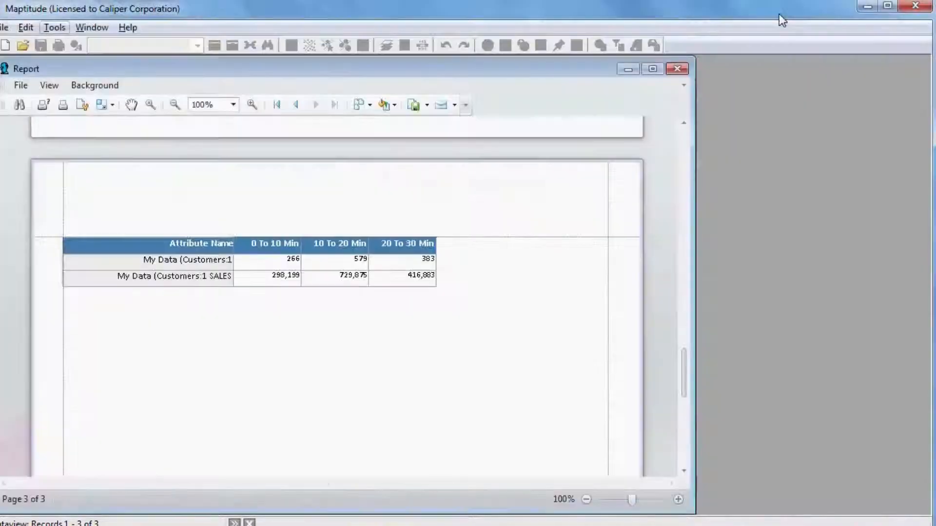
Close the drive-time report and all remaining map and dataview windows in Maptitude
left_click(678, 70)
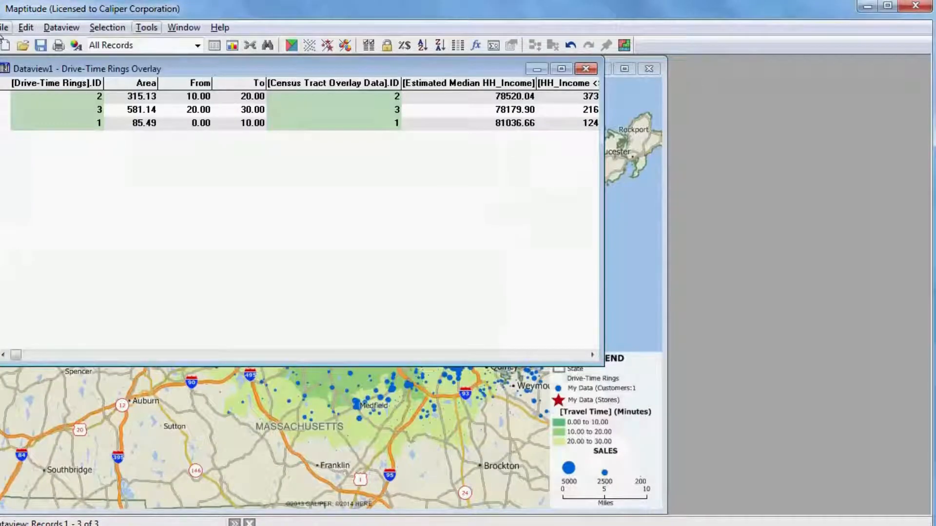
left_click(5, 27)
left_click(25, 94)
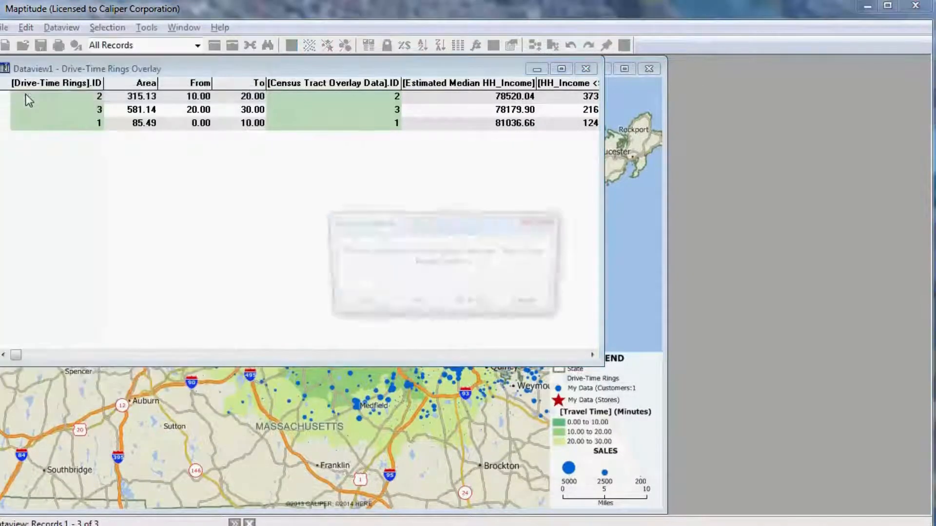
left_click(472, 307)
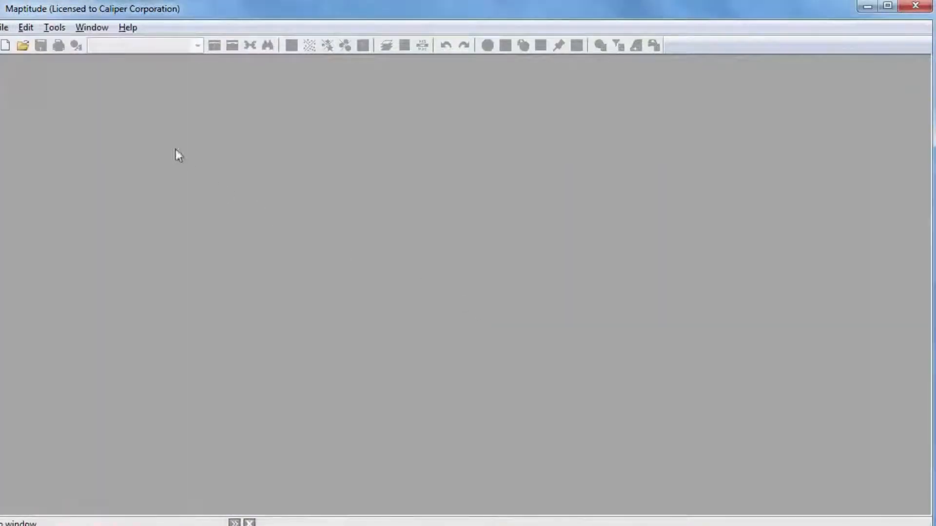
Open the recent map Store Map.map and bring up the Routing Toolbox for its Street layer
left_click(4, 27)
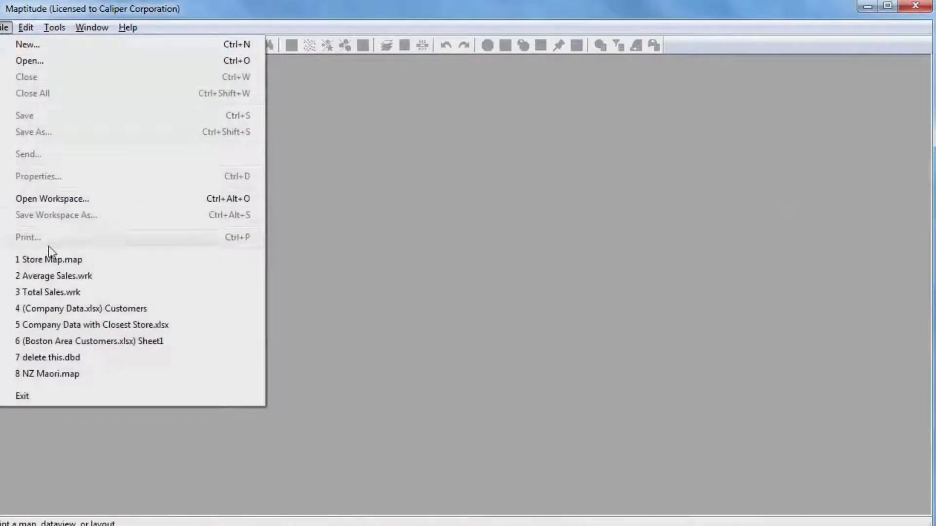
left_click(55, 258)
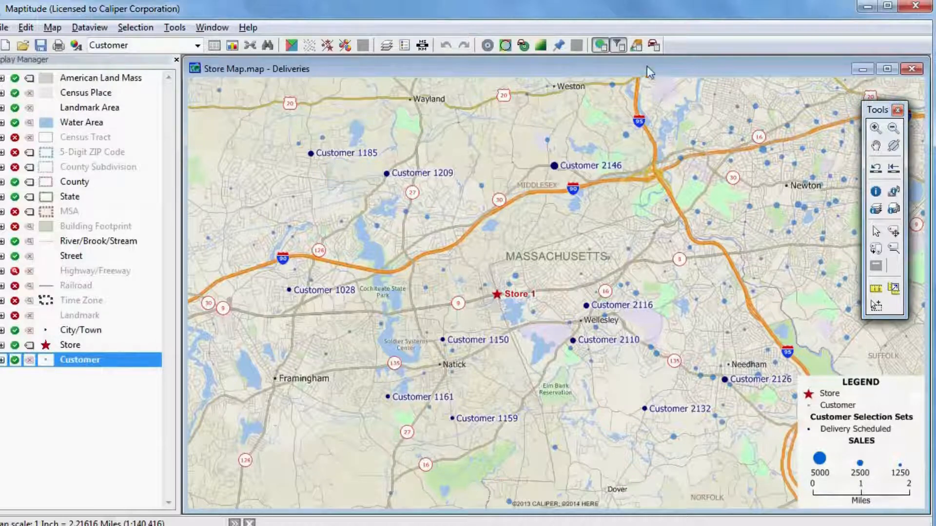
left_click(656, 45)
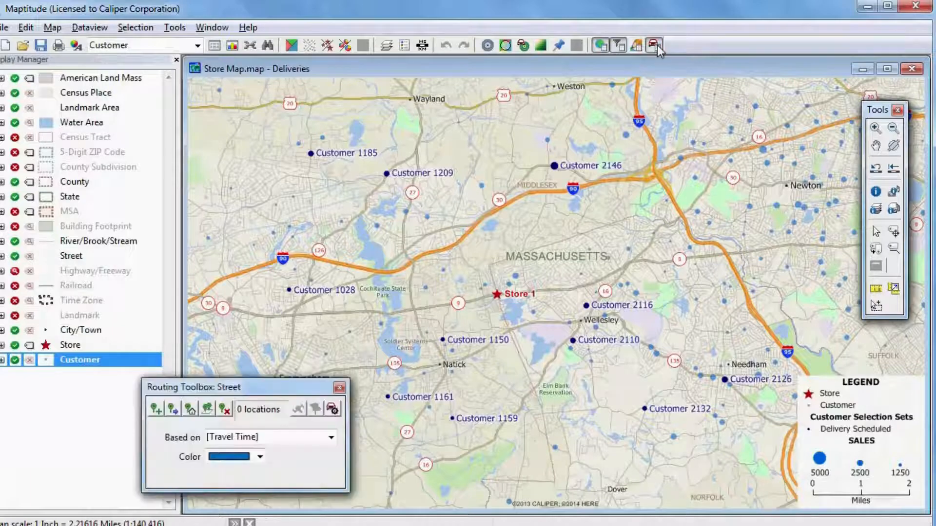
Set the route options to find the best stop order automatically, starting at and returning to the first stop chosen
left_click(333, 410)
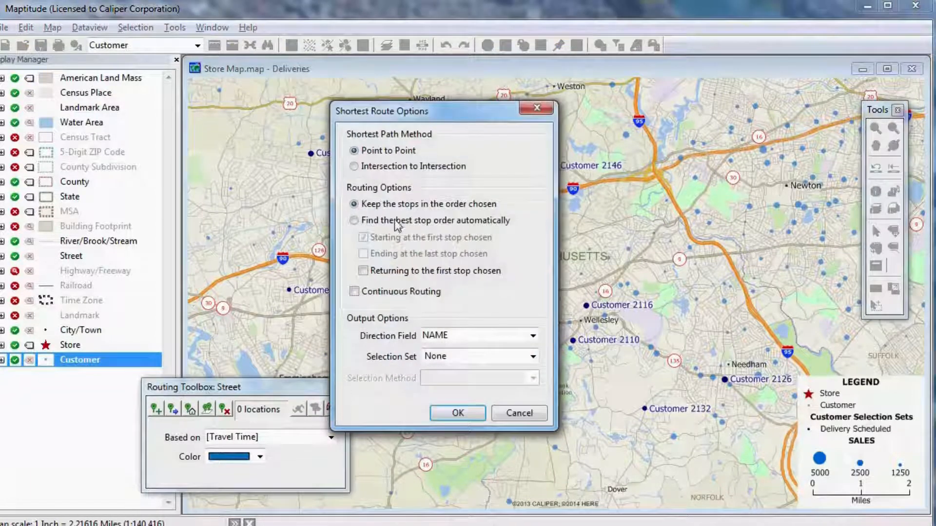
left_click(397, 225)
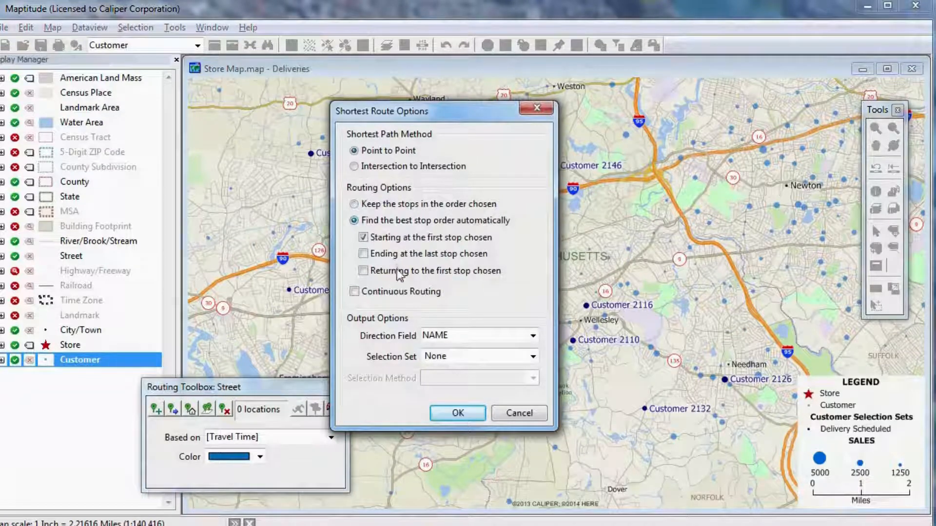
left_click(449, 415)
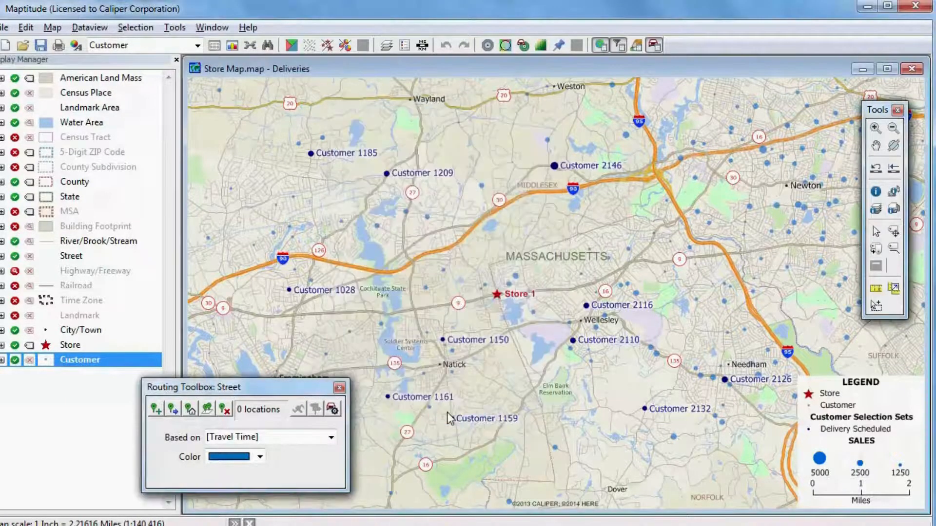
Place the first route stop at Store 1 and add stops from the Customer layer's Delivery Scheduled selection set
left_click(156, 410)
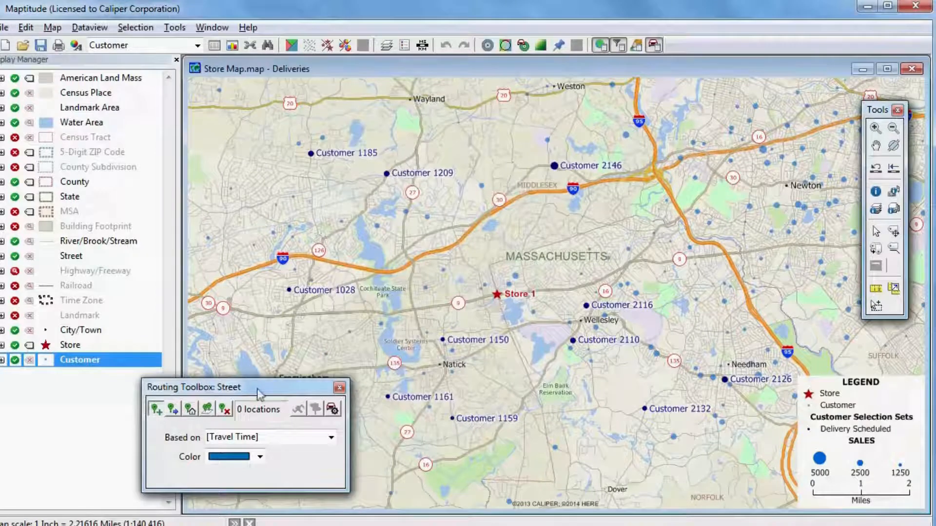
left_click(496, 294)
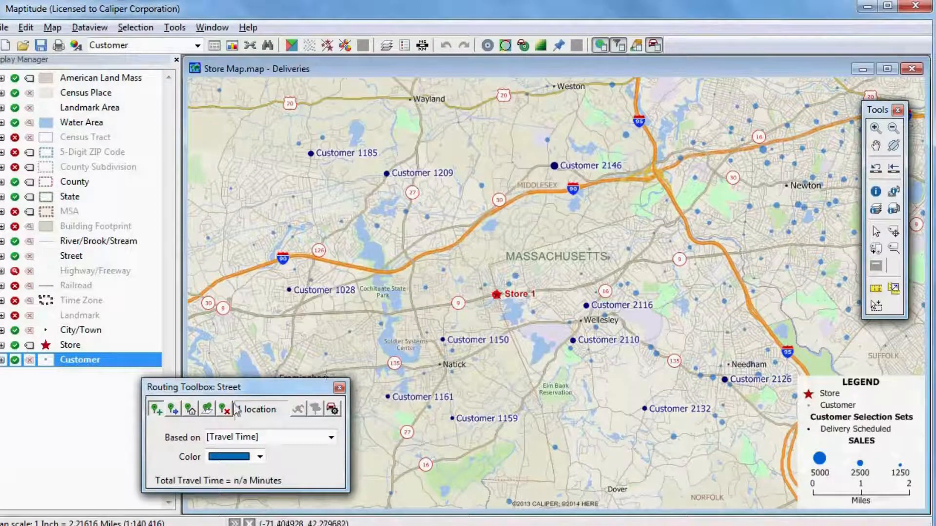
left_click(207, 409)
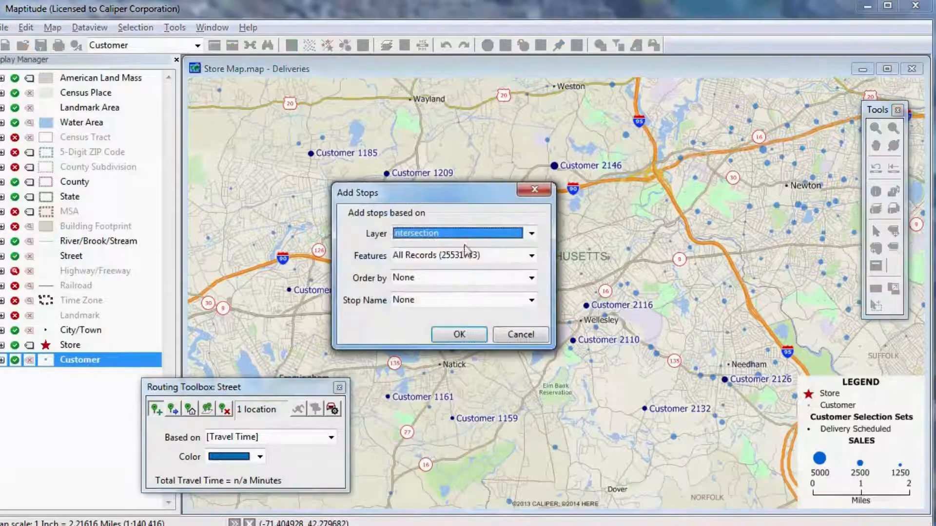
left_click(466, 236)
left_click(452, 331)
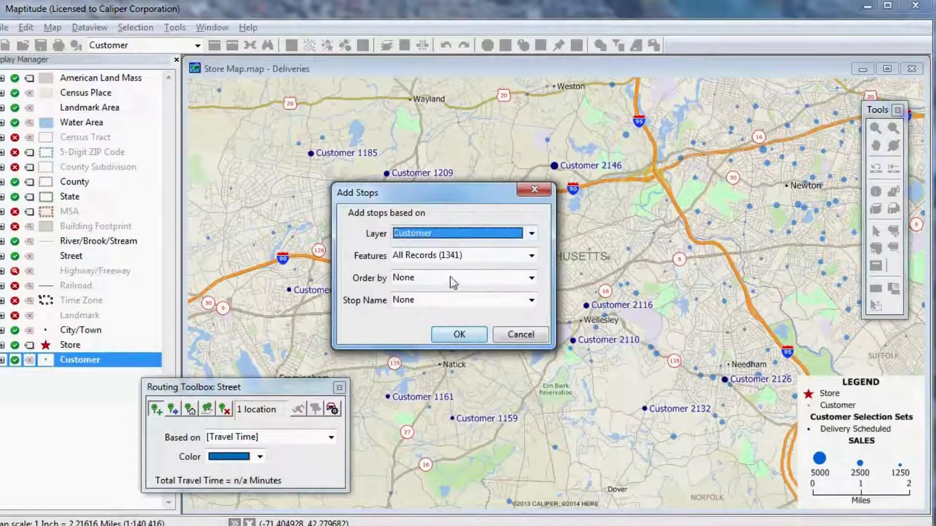
left_click(453, 264)
left_click(449, 280)
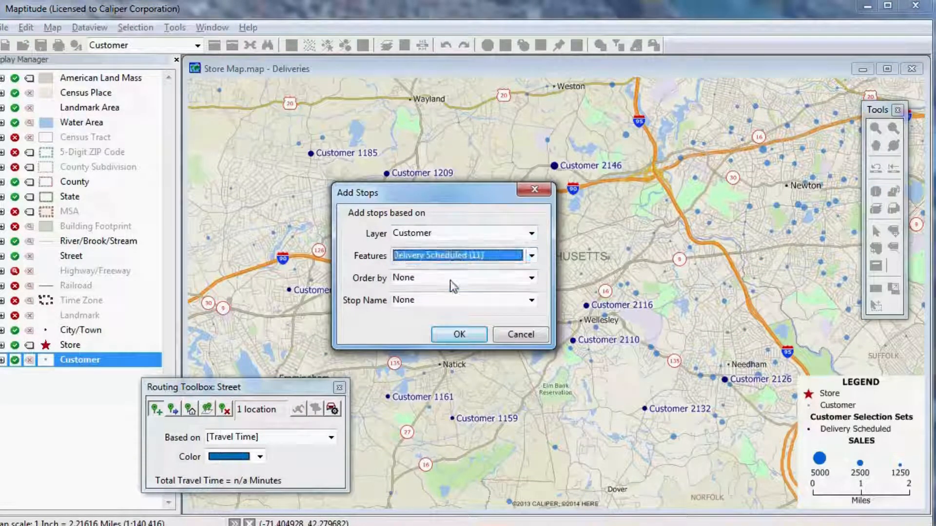
left_click(458, 334)
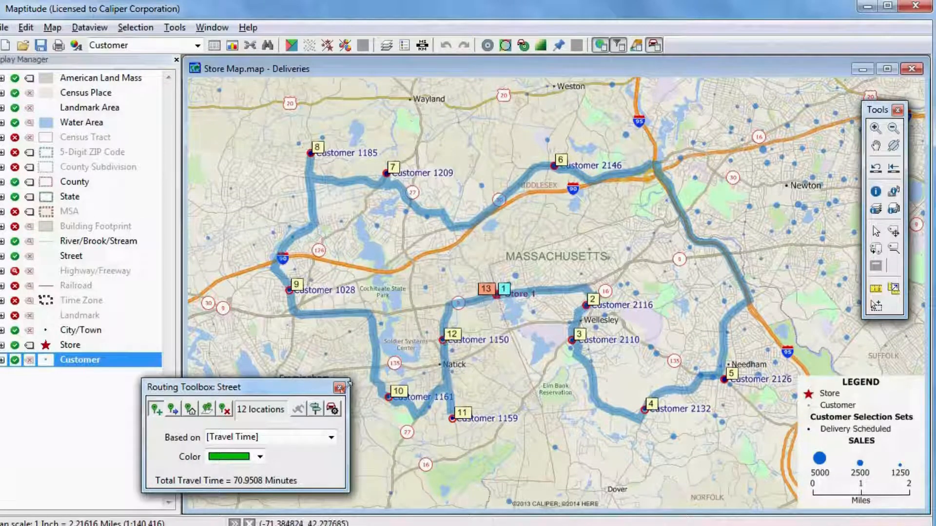
Generate driving directions for the delivery route and export them to Microsoft Excel
left_click(317, 409)
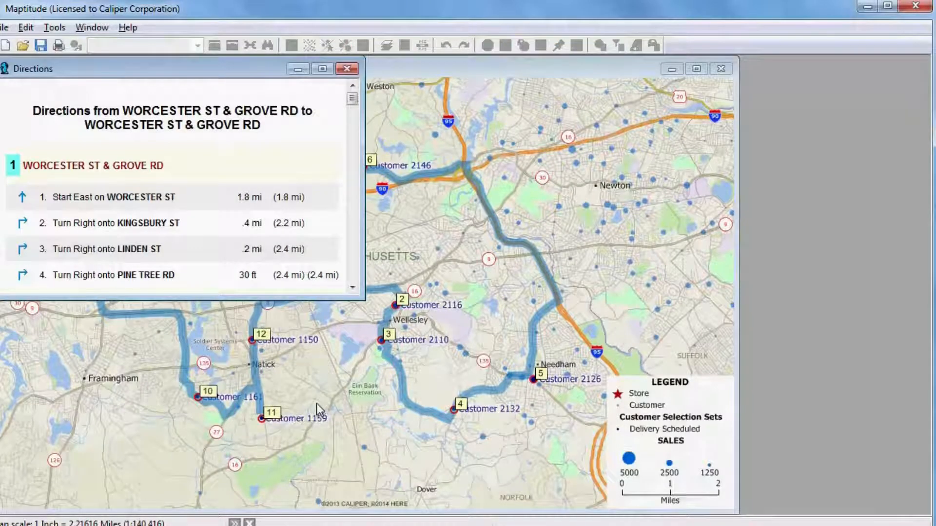
right_click(185, 182)
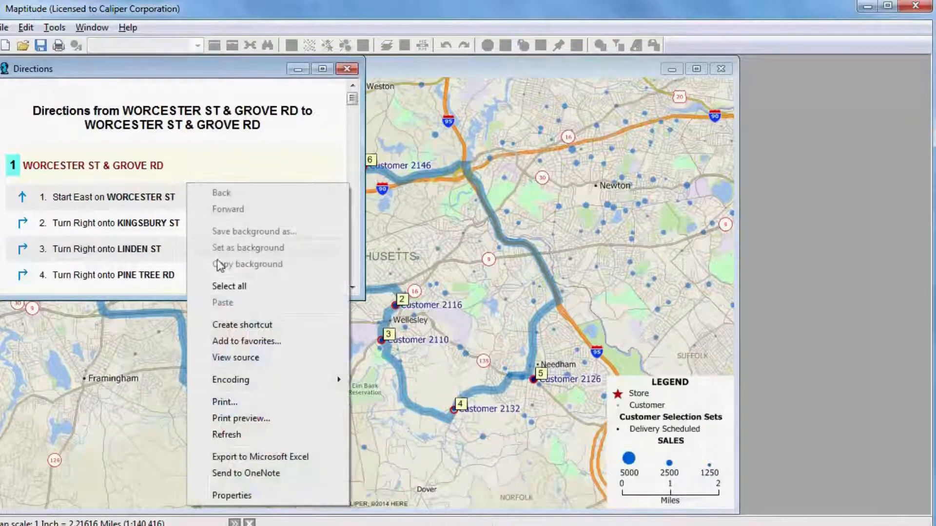
left_click(277, 458)
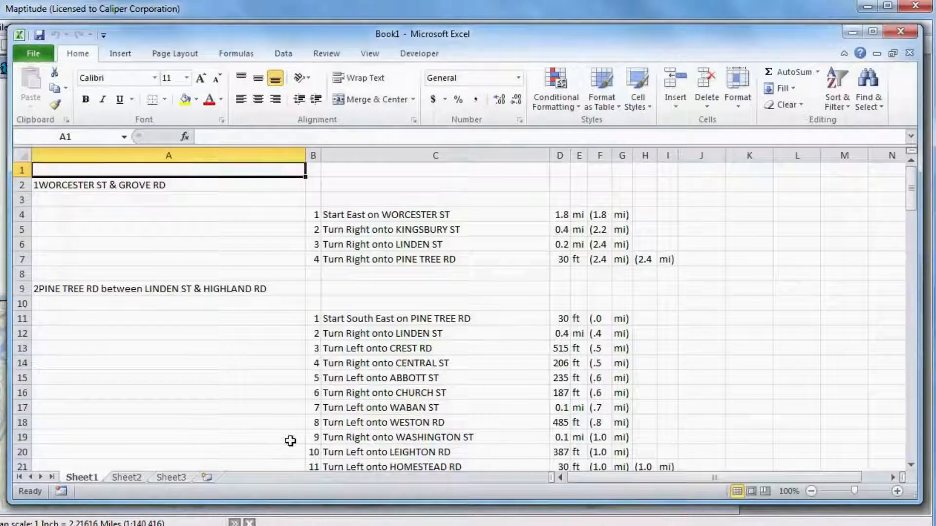
Look through the exported directions down to the last stop, and close the workbook without saving
scroll(500, 312, "down", 16)
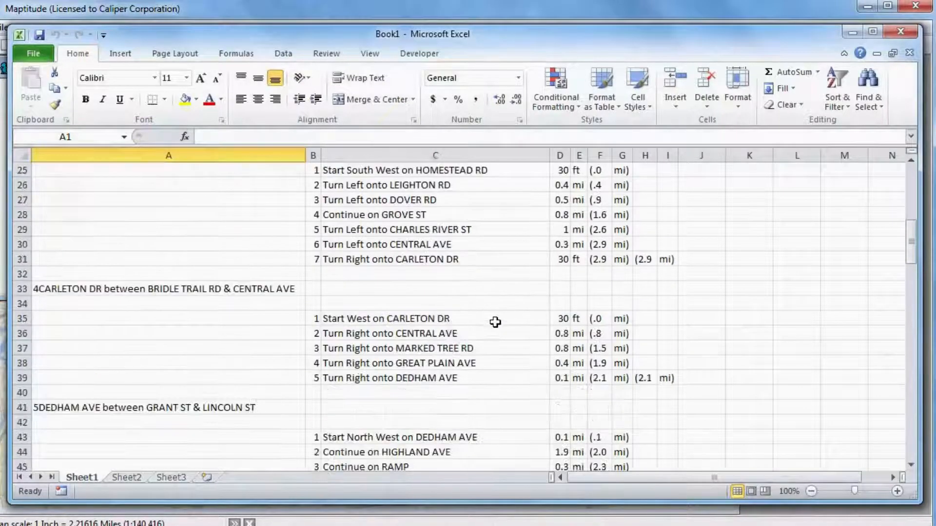
scroll(495, 323, "down", 19)
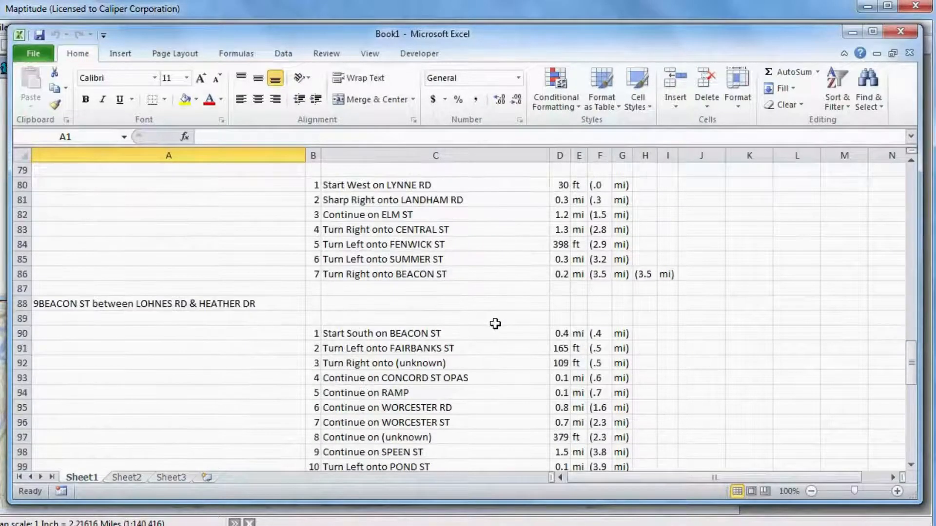
scroll(495, 323, "down", 5)
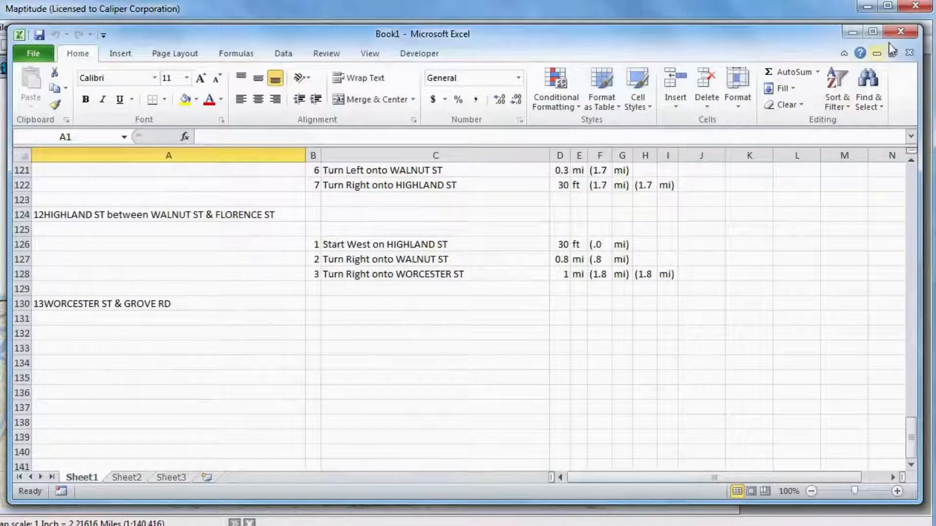
left_click(901, 31)
left_click(448, 288)
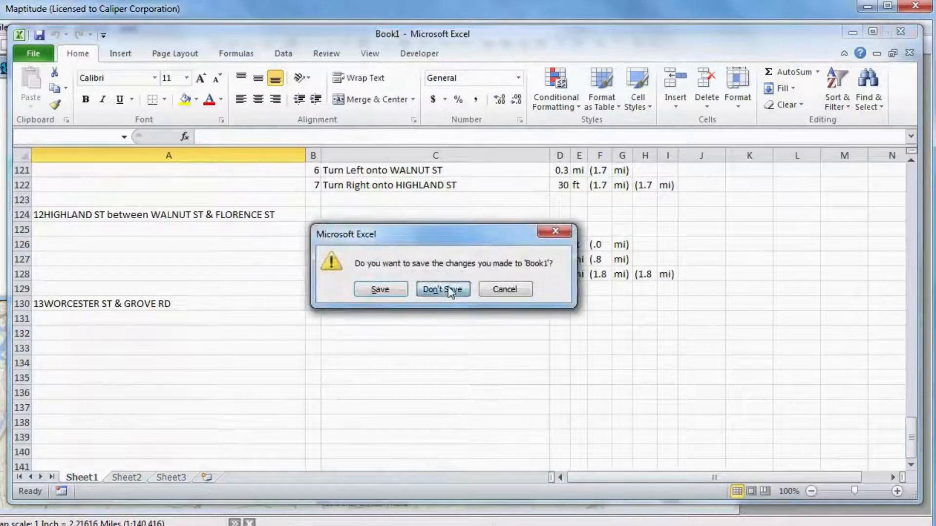
Close all open Maptitude windows without saving any changes to Store Map.map
left_click(4, 27)
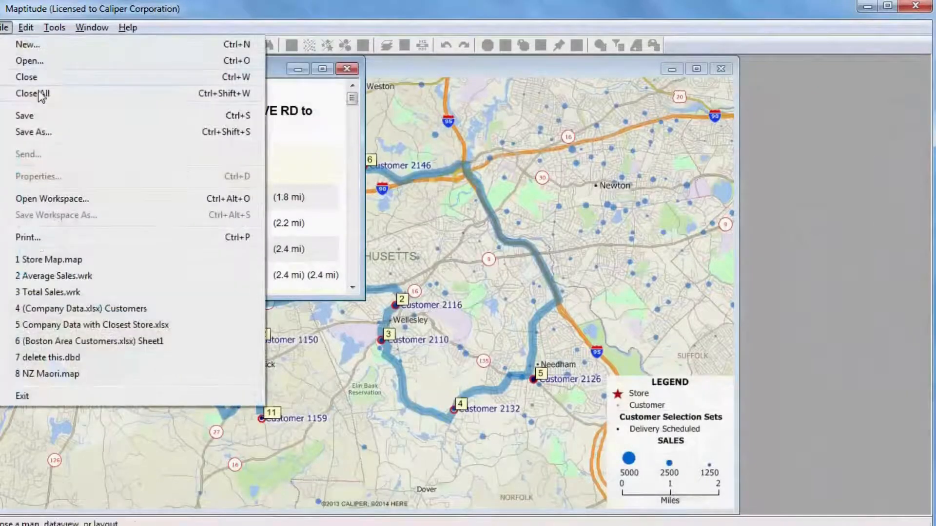
left_click(40, 95)
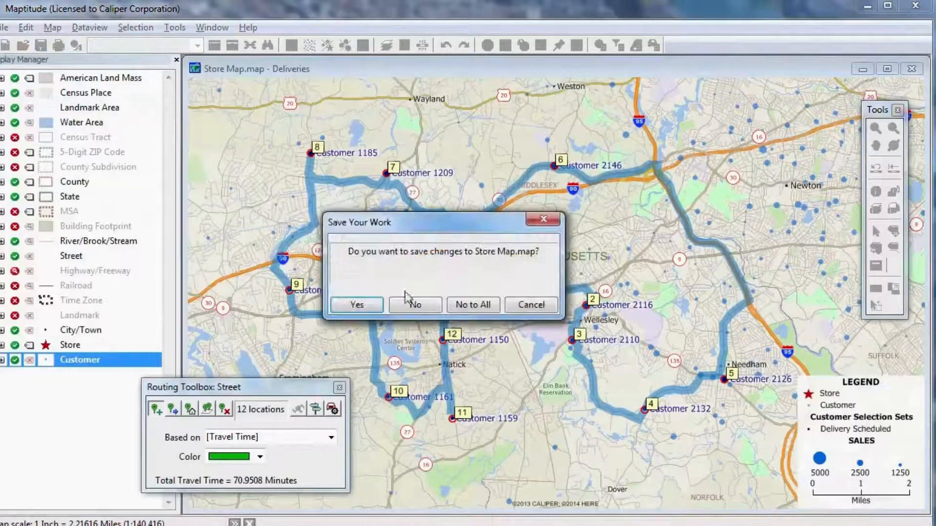
left_click(477, 308)
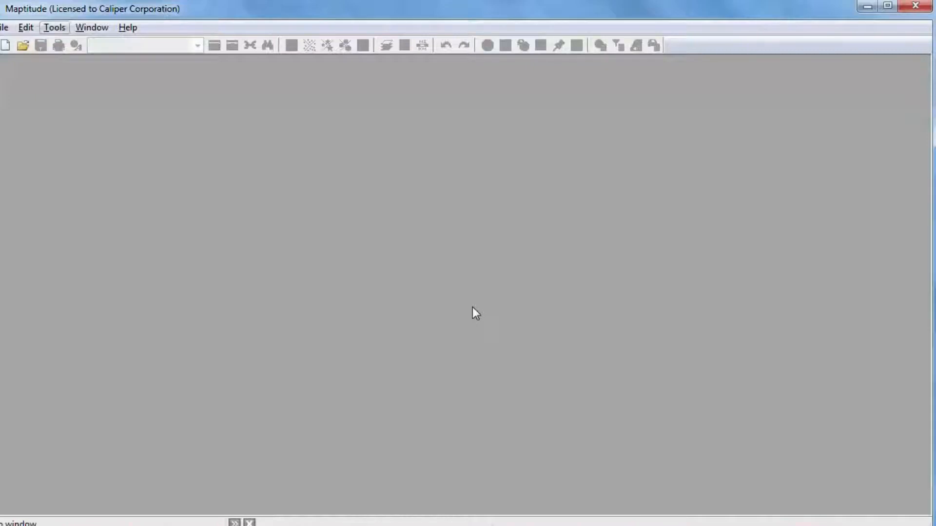
Create a new general purpose map of the U.S. state MA
left_click(4, 44)
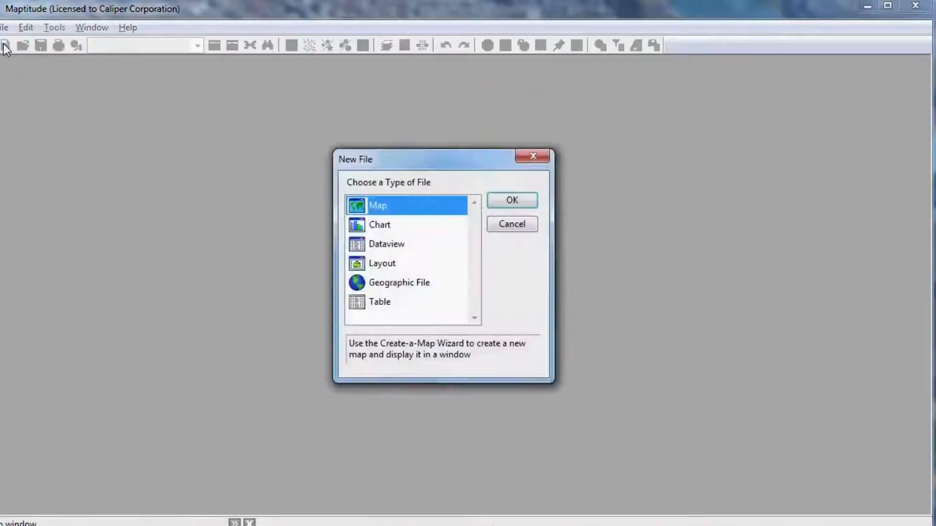
left_click(507, 203)
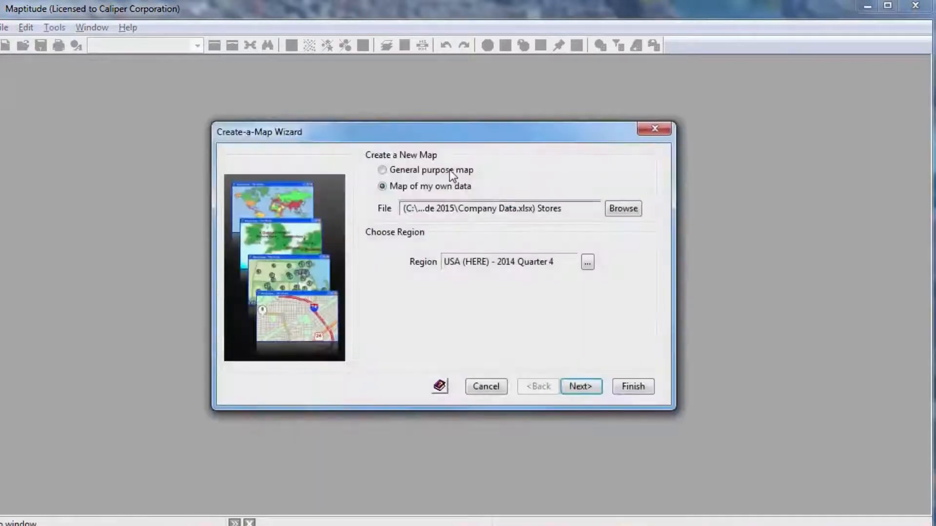
left_click(449, 170)
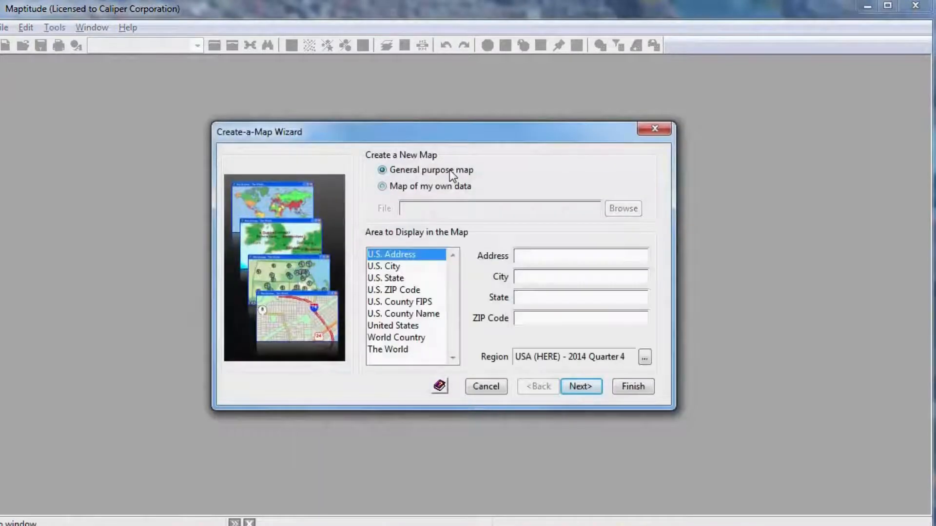
left_click(404, 278)
type("MA")
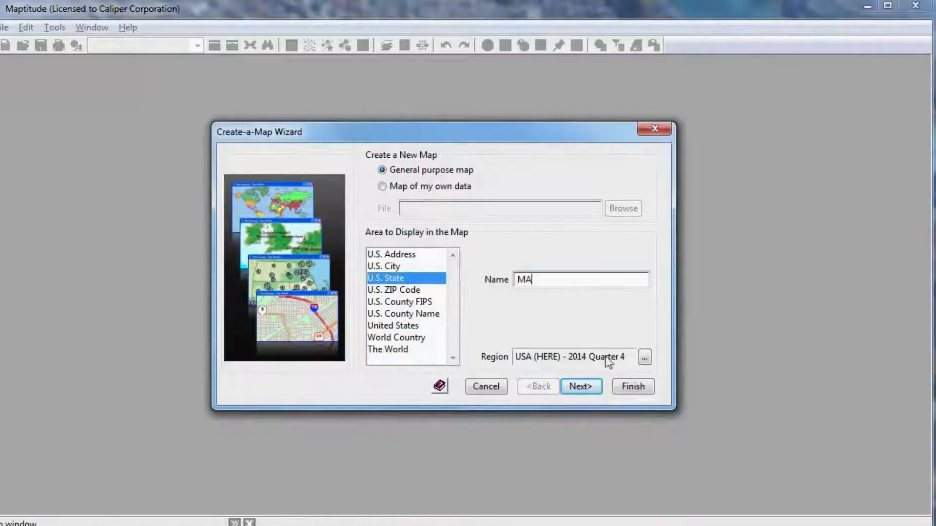
left_click(633, 386)
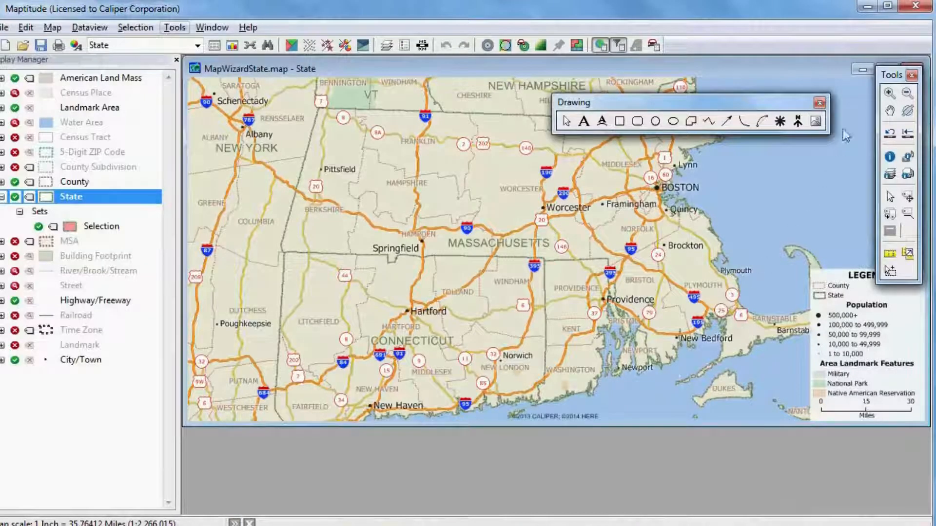
left_click(890, 93)
left_click_drag(549, 243, 711, 141)
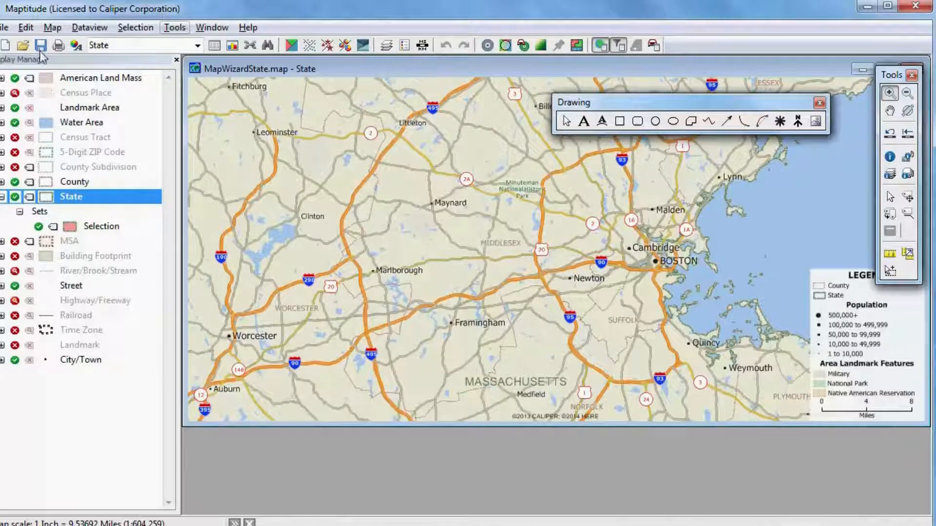
Open the Customers sheet of the Excel workbook Company Data as a dataview, with Import turned off
left_click(24, 45)
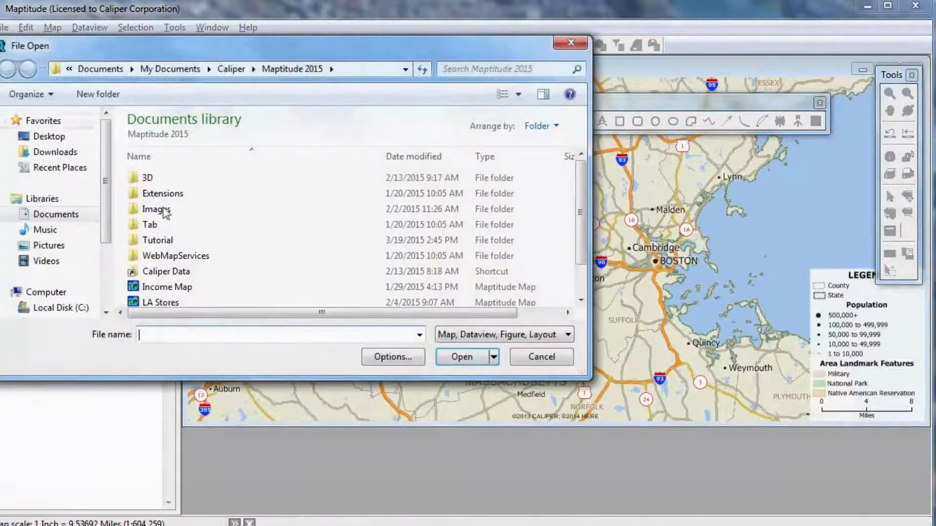
left_click(485, 334)
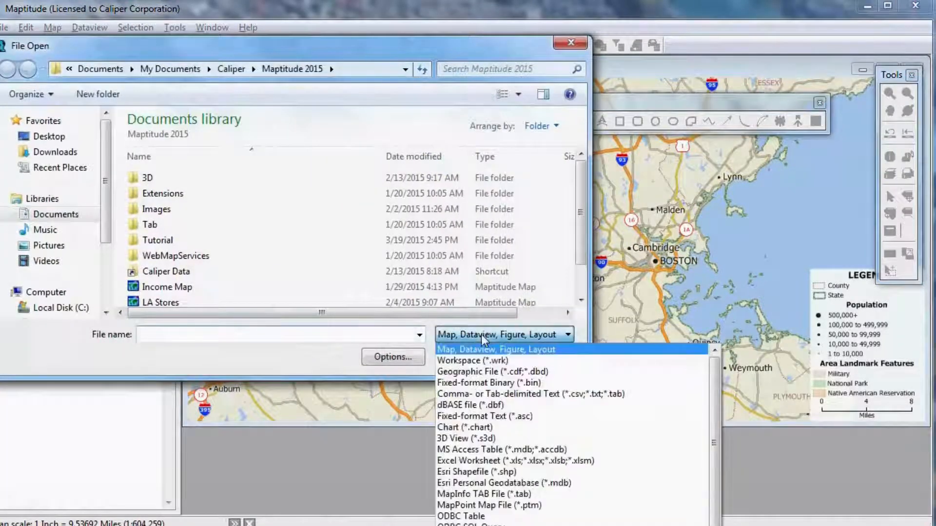
left_click(500, 461)
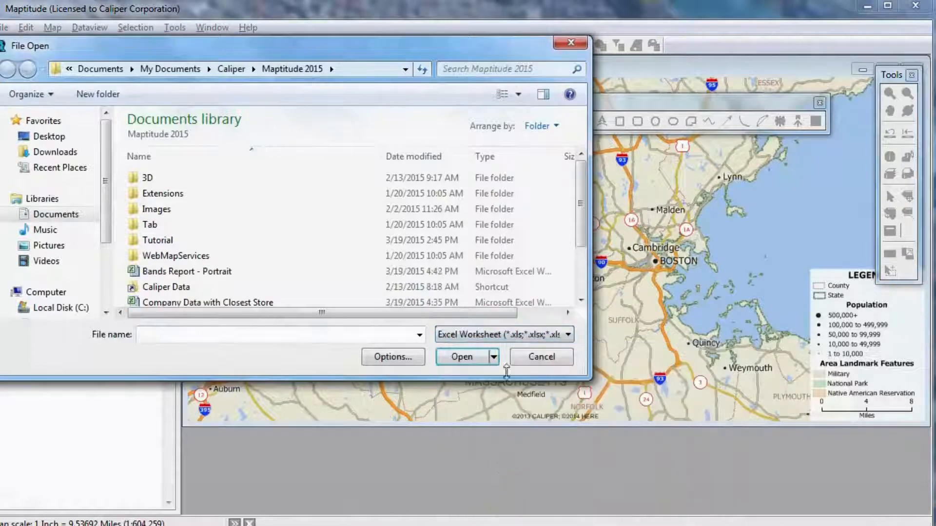
left_click(581, 287)
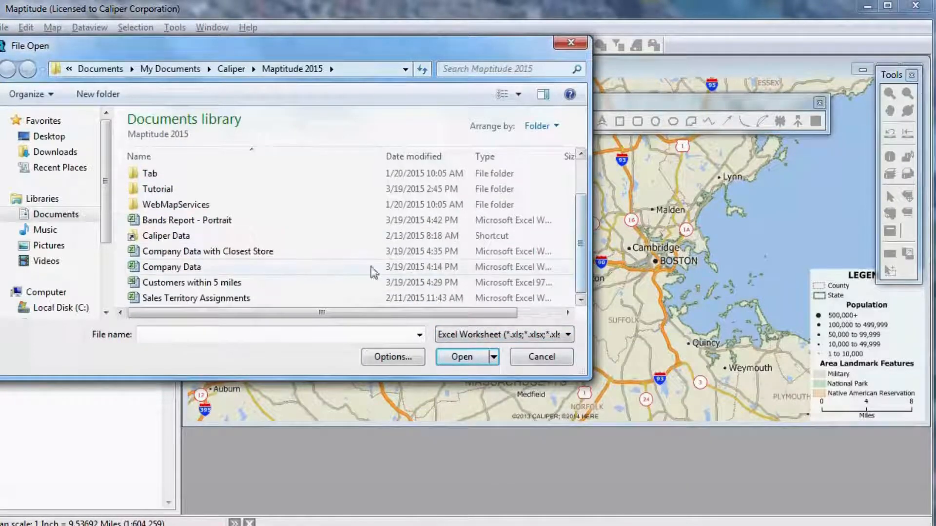
left_click(212, 272)
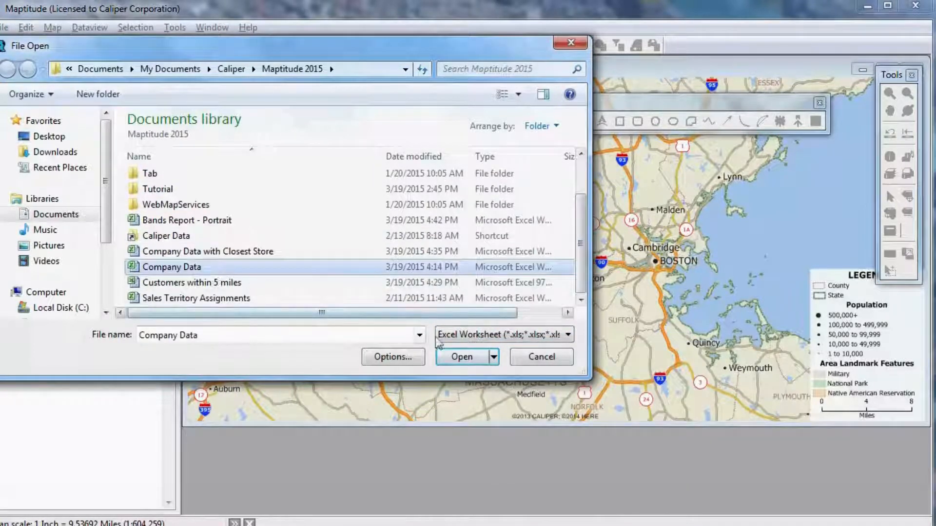
left_click(472, 356)
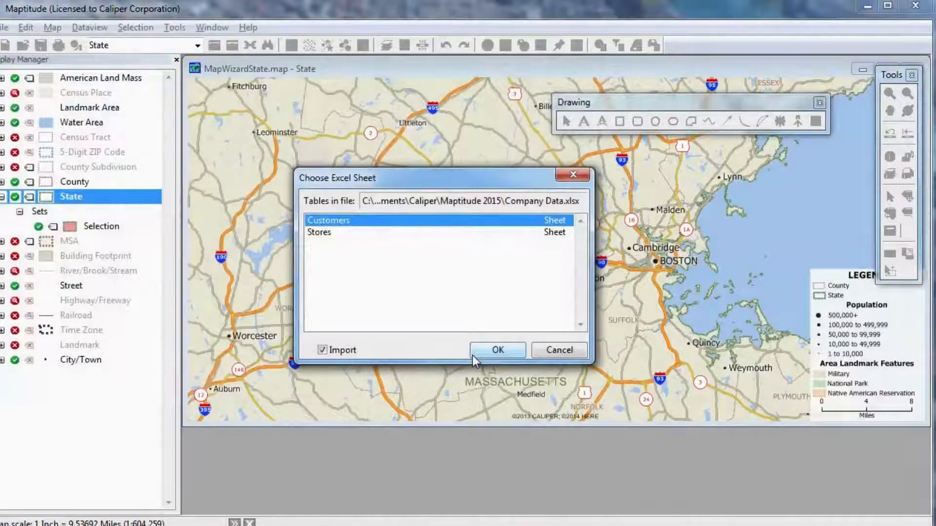
left_click(322, 351)
left_click(498, 351)
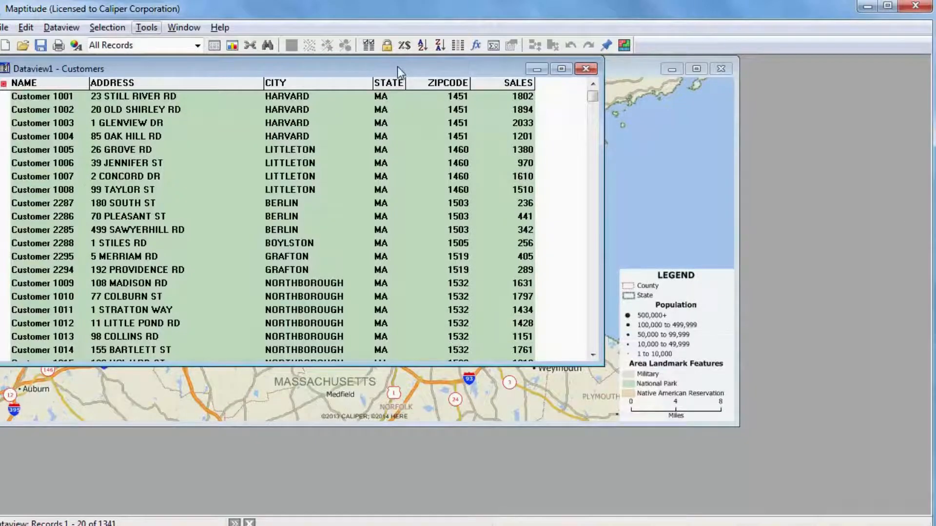
Move the Customers dataview aside, bring the state map forward and make its 5-Digit ZIP Code layer visible
left_click_drag(407, 68, 619, 183)
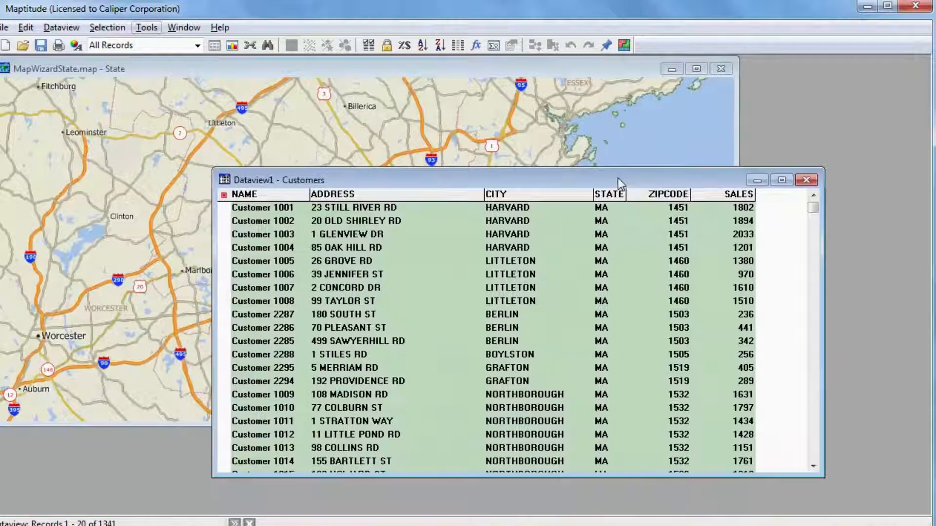
left_click(436, 68)
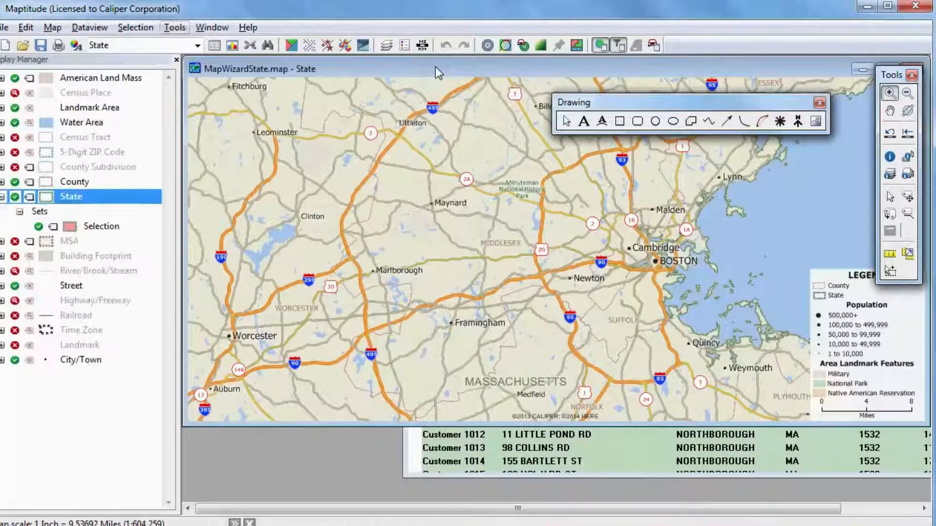
left_click(16, 153)
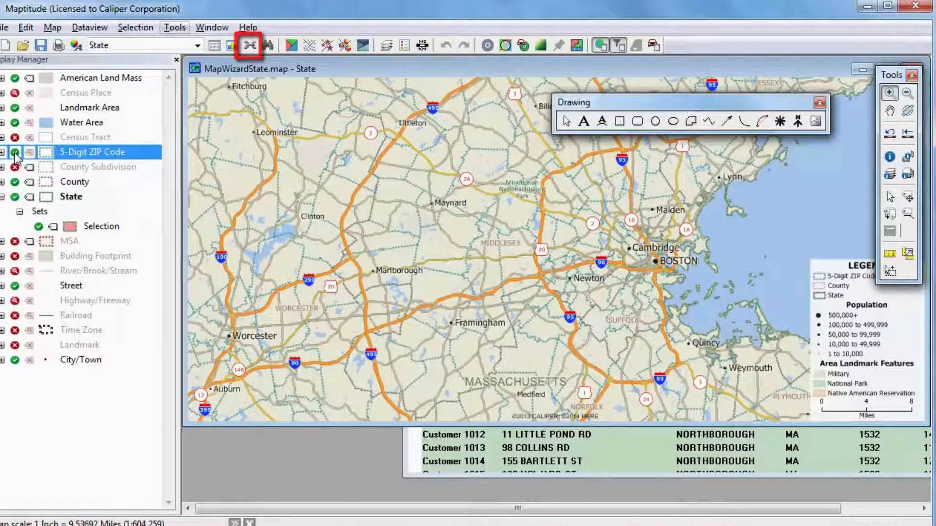
Join the 5-Digit ZIP Code layer's ZIP field to the Customers table's ZIPCODE field, aggregating records on the Customers side
left_click(250, 45)
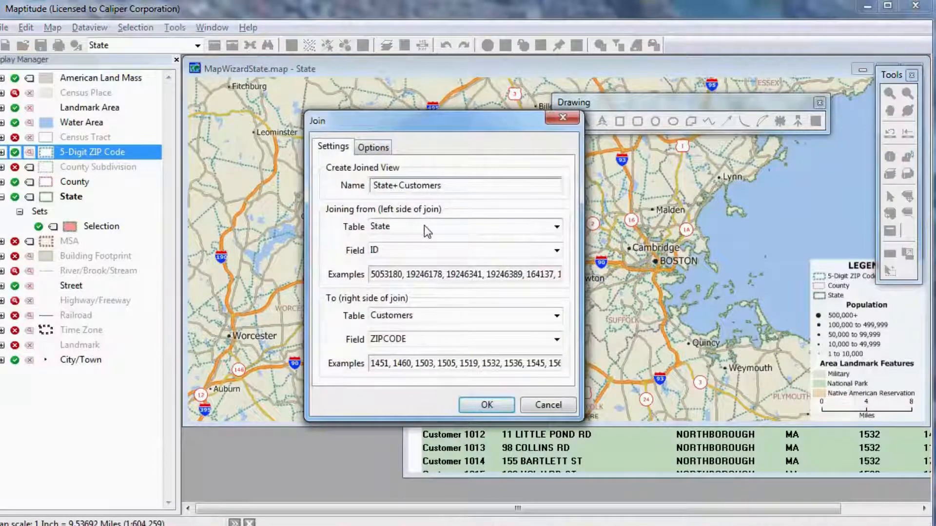
left_click(424, 226)
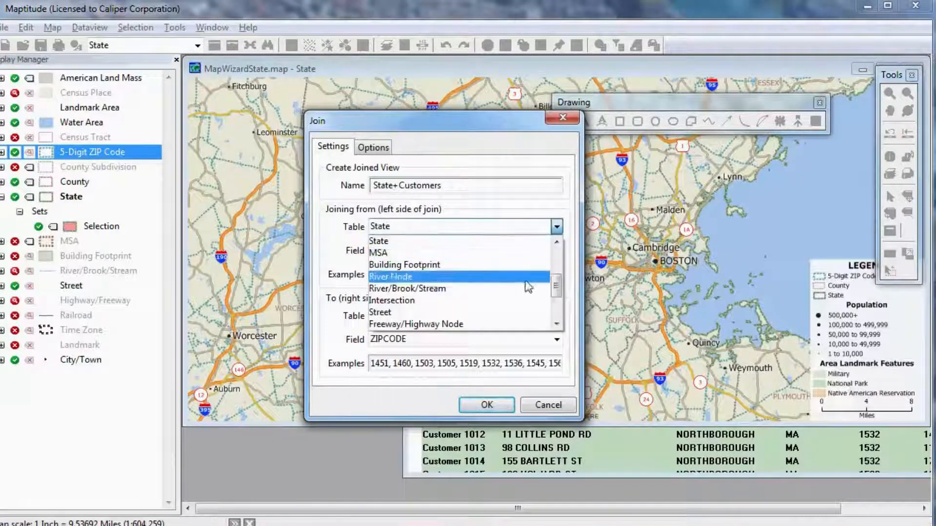
left_click_drag(556, 287, 557, 262)
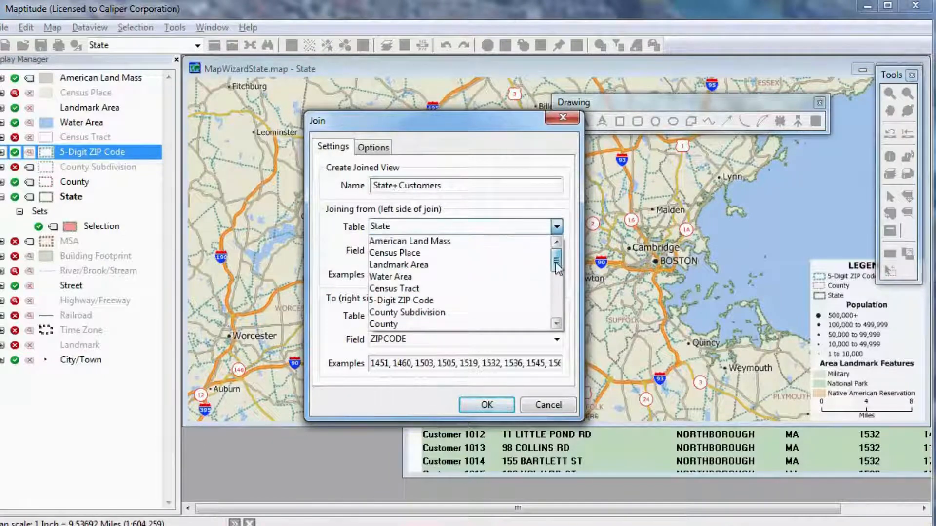
left_click(505, 301)
left_click(417, 253)
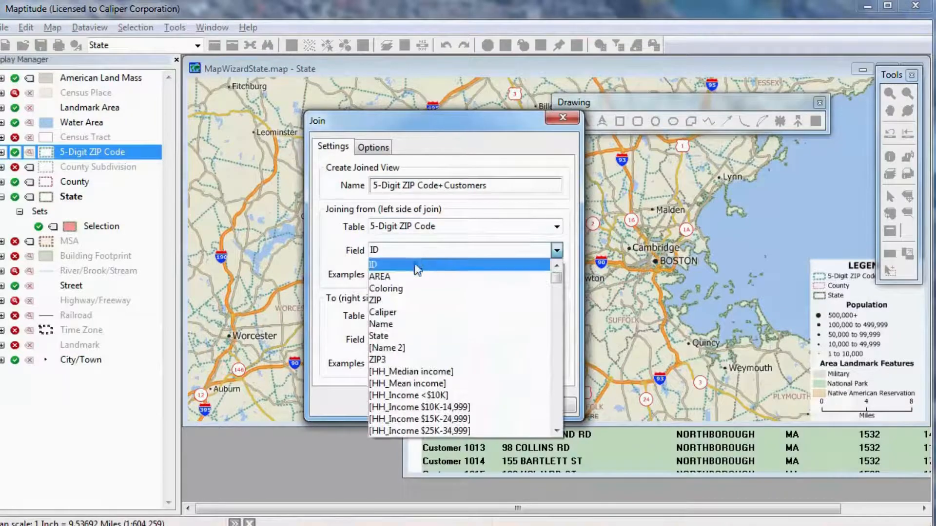
left_click(414, 296)
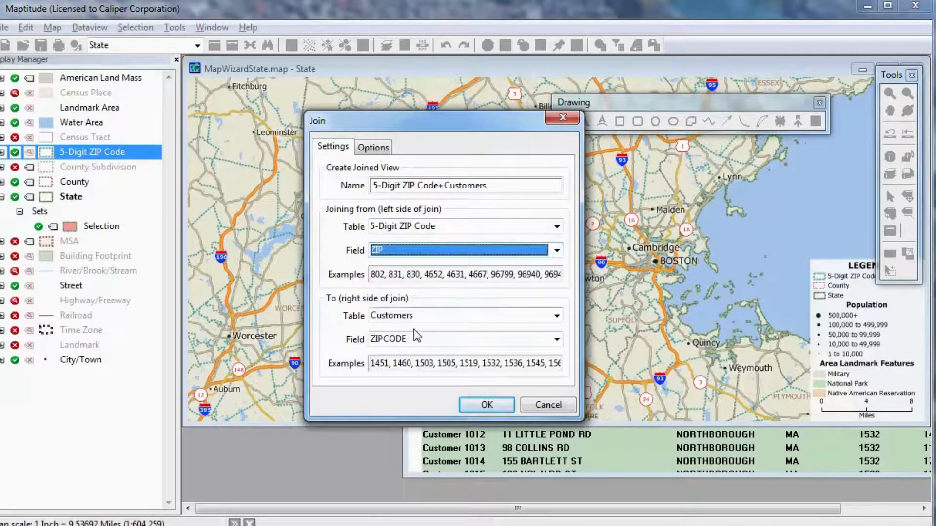
left_click(488, 406)
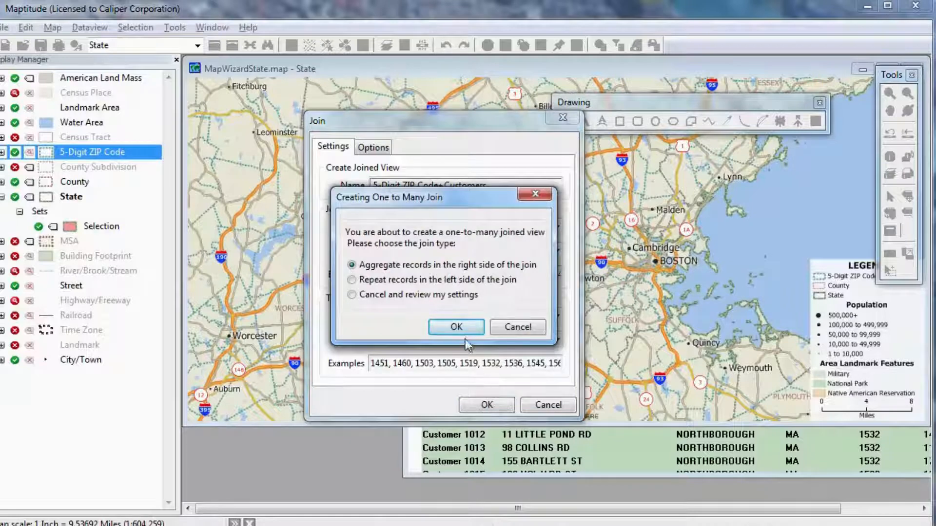
left_click(457, 327)
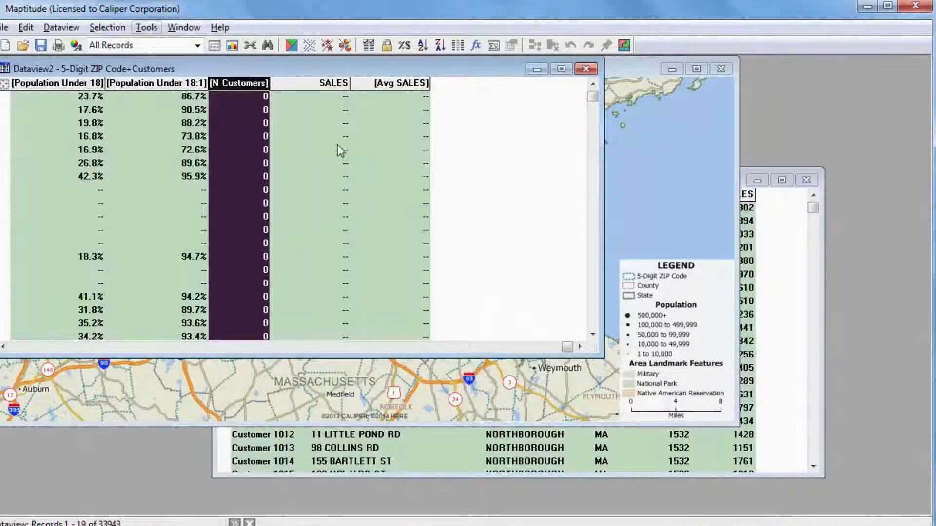
Sort the joined dataview by SALES in descending order and view the ZIP Codes and place names of the top records
left_click(336, 125)
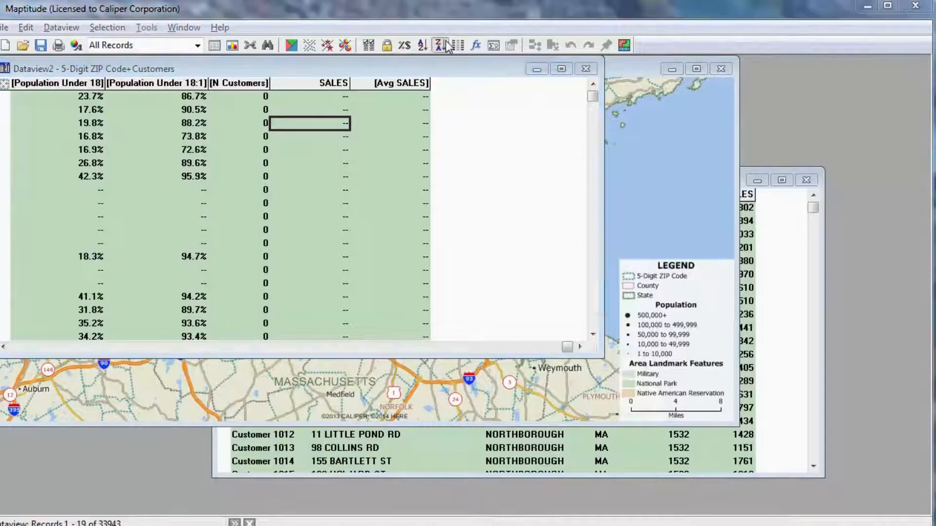
left_click(446, 44)
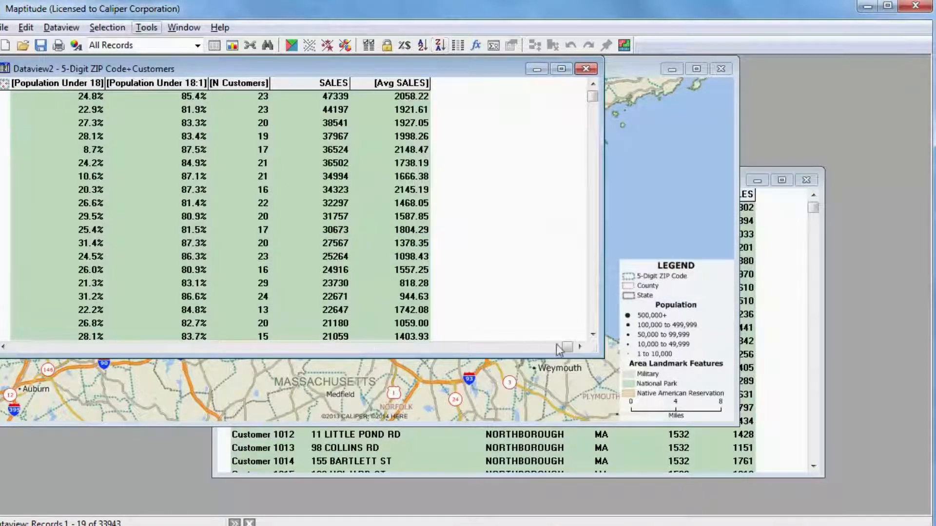
left_click_drag(566, 349, 5, 351)
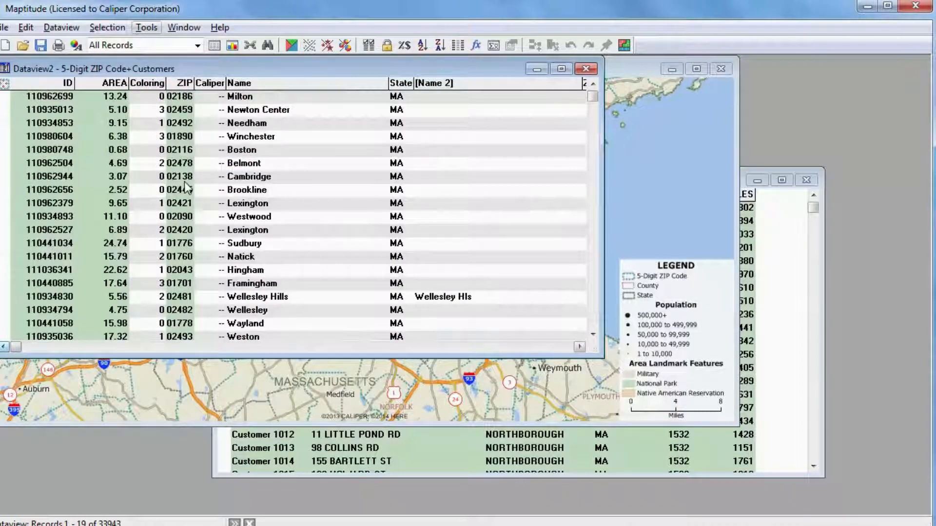
Return to the state map, make 5-Digit ZIP Code the working layer and base a color theme on [Avg SALES]
double_click(612, 68)
left_click(197, 46)
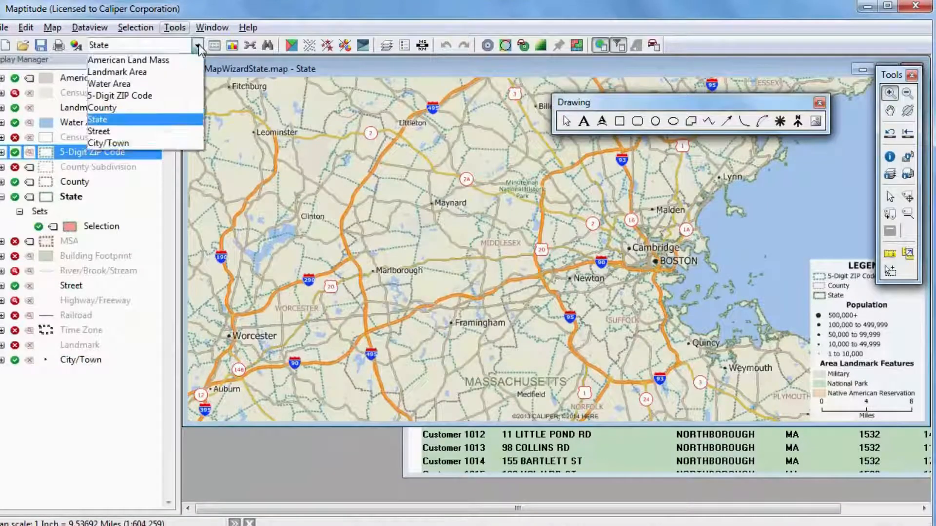
left_click(183, 96)
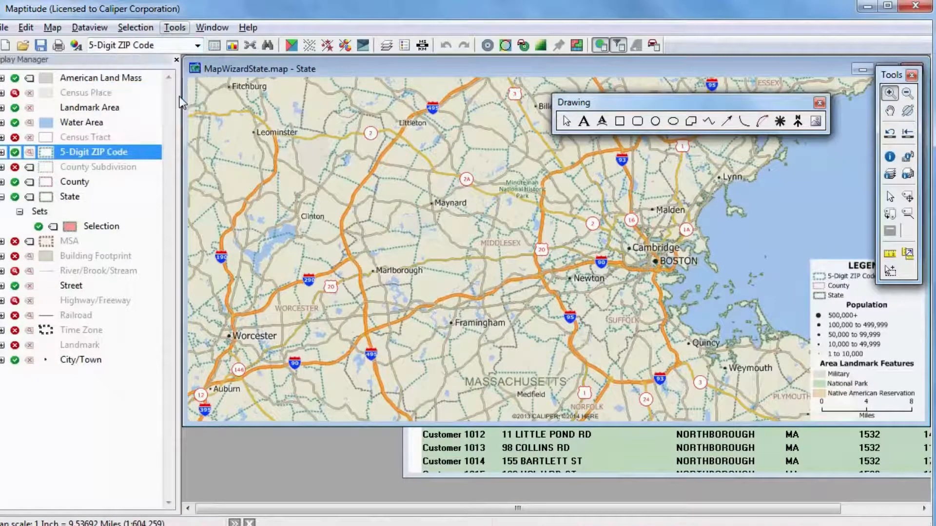
left_click(290, 45)
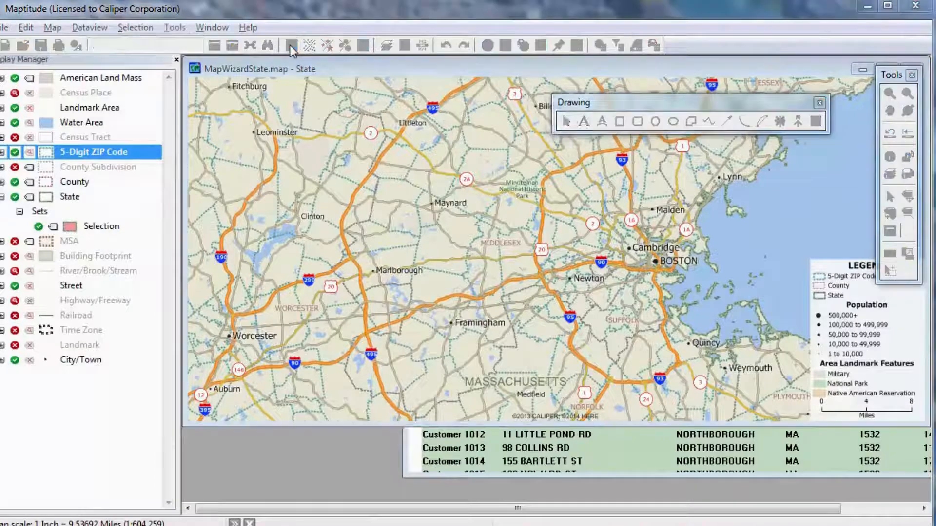
left_click(420, 173)
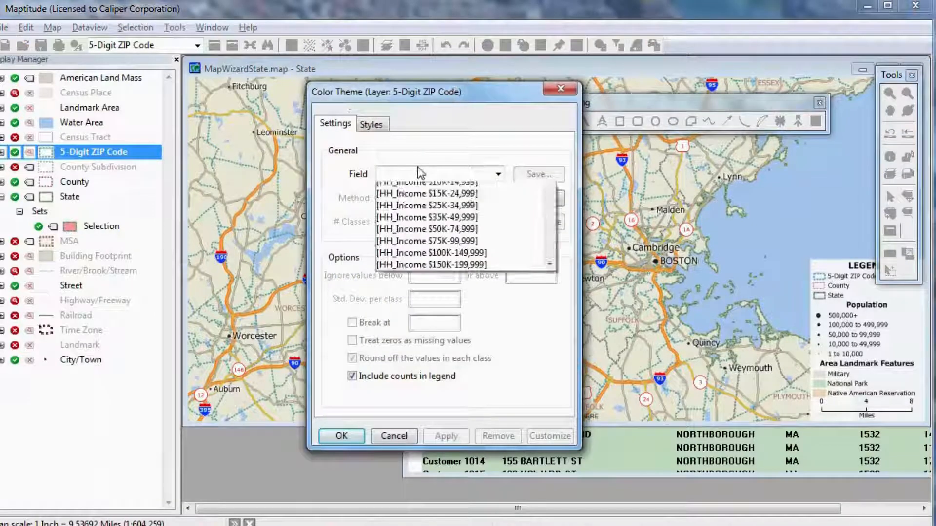
left_click(552, 225)
left_click_drag(552, 225, 557, 407)
left_click(508, 402)
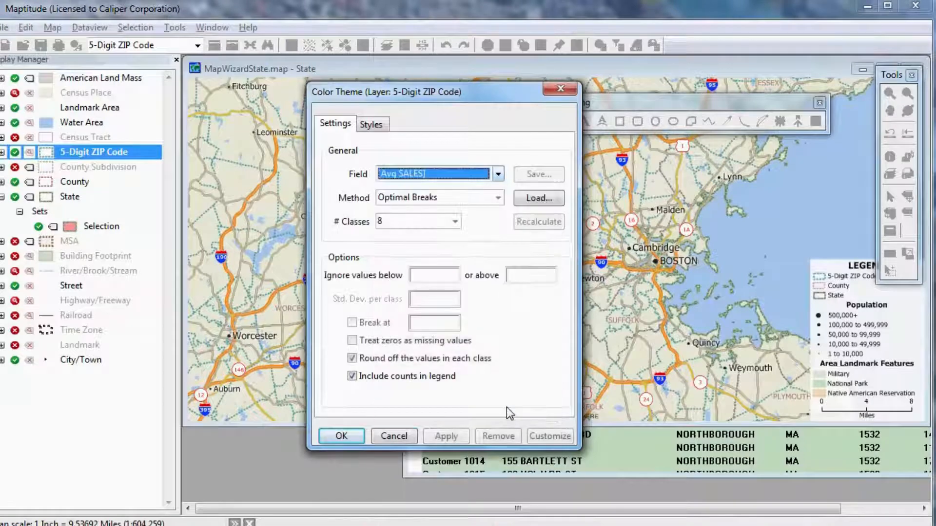
Choose the pale-yellow-to-red color set for the average sales classes and apply the color theme to the map
left_click(376, 128)
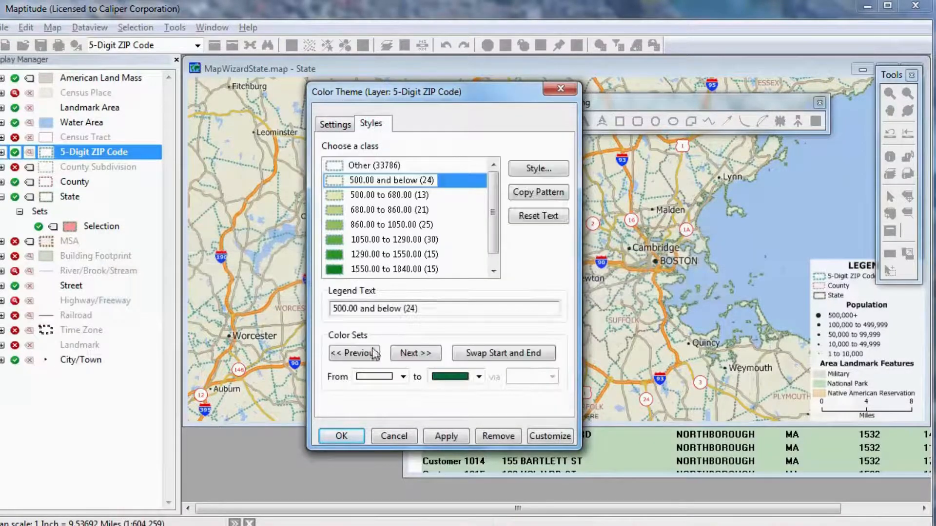
left_click(405, 356)
left_click(405, 357)
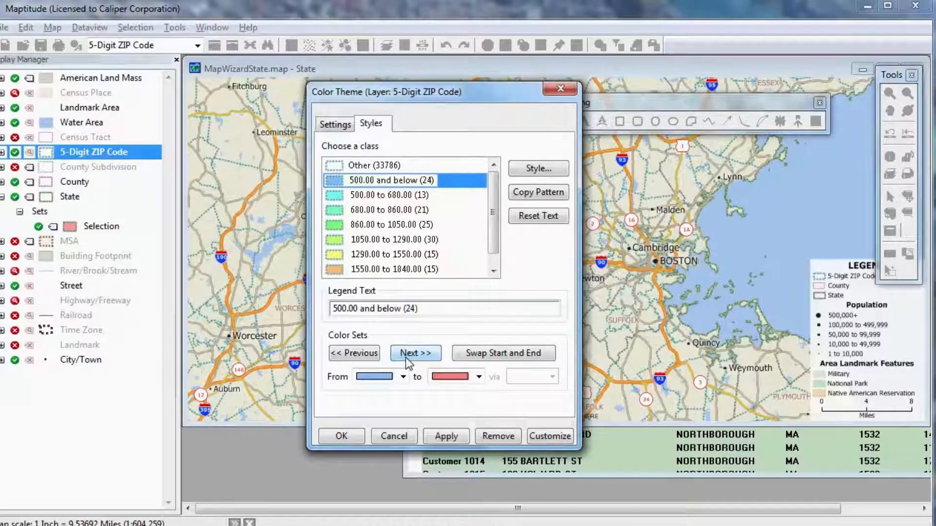
left_click(406, 356)
left_click(406, 356)
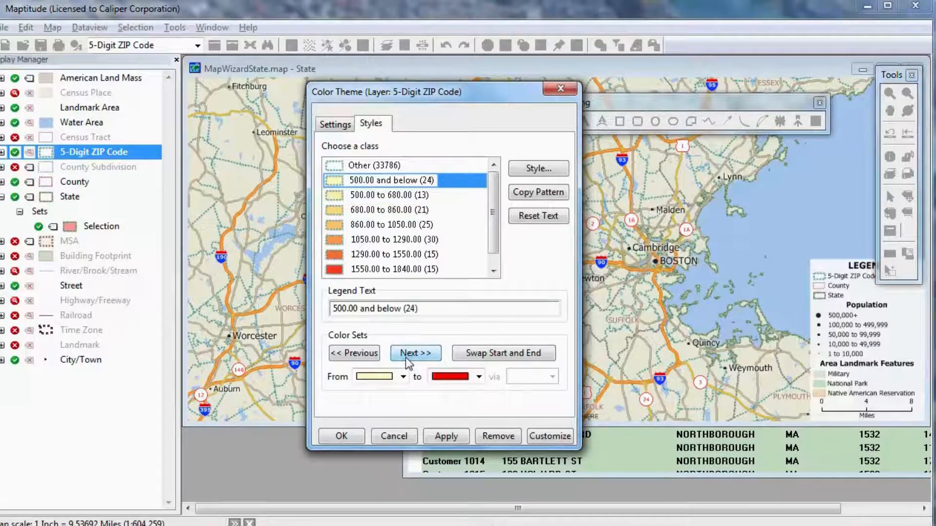
left_click(342, 436)
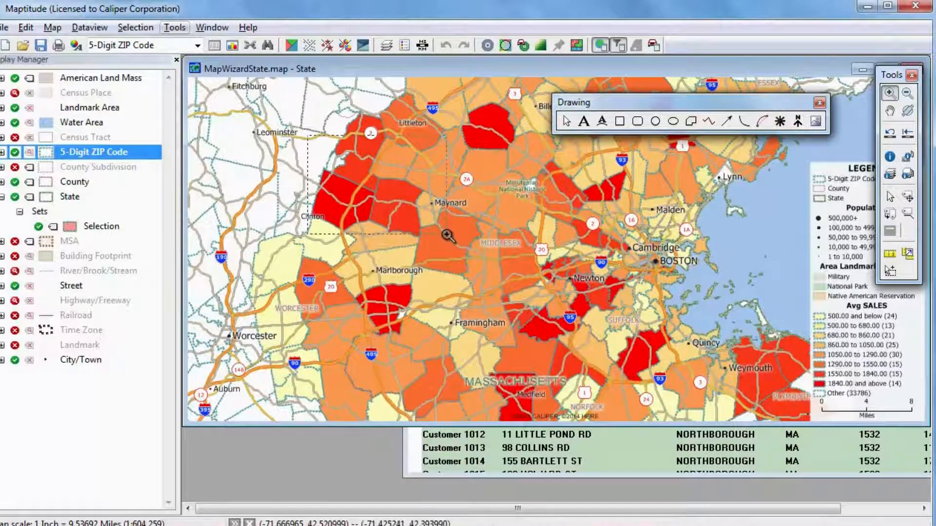
Zoom in northwest of Marlborough and label the 5-Digit ZIP Code layer with multiple fields, SALES and [Avg SALES], using the default colors
left_click(446, 235)
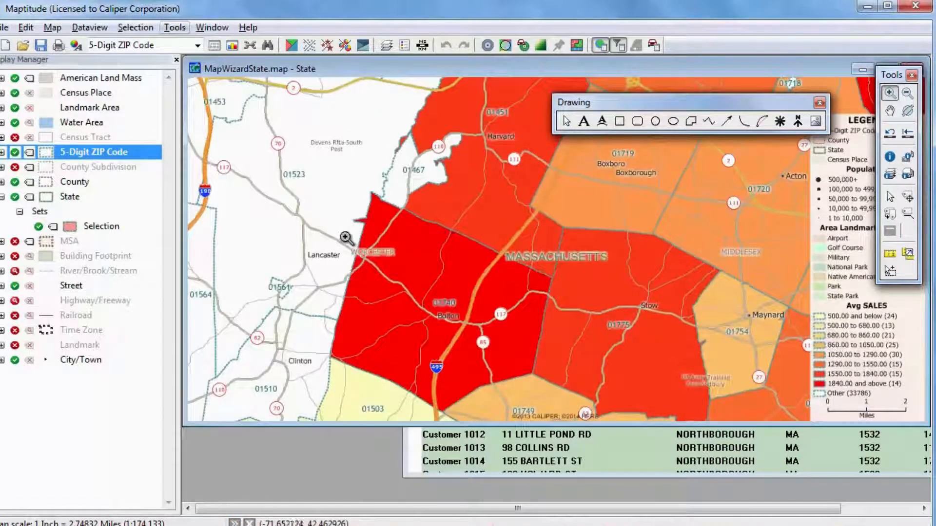
left_click(30, 153)
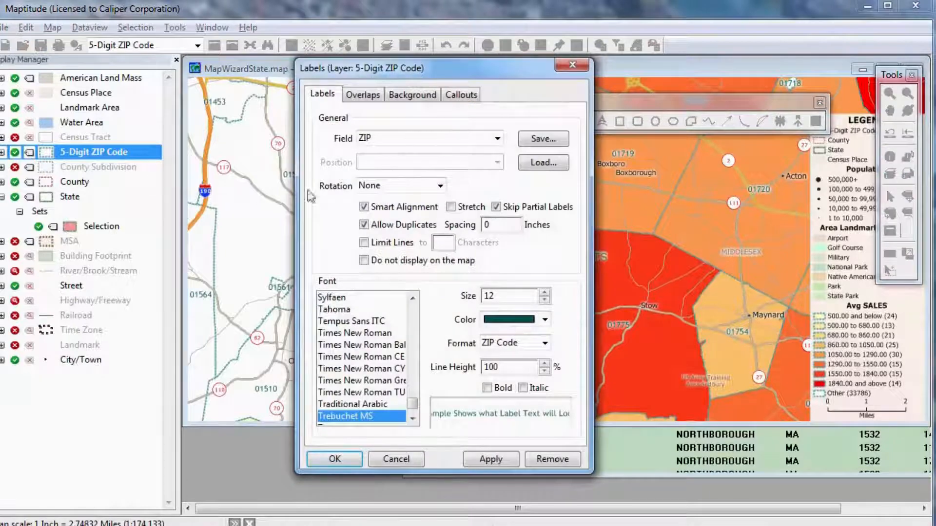
left_click(426, 143)
left_click_drag(530, 164, 536, 417)
left_click(412, 416)
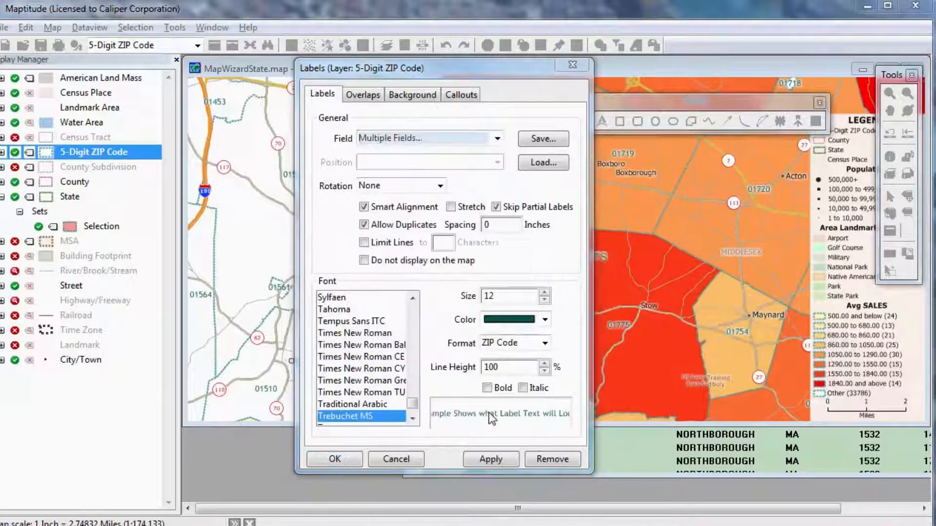
left_click_drag(395, 191, 396, 325)
left_click(258, 319)
left_click(271, 331, "shift")
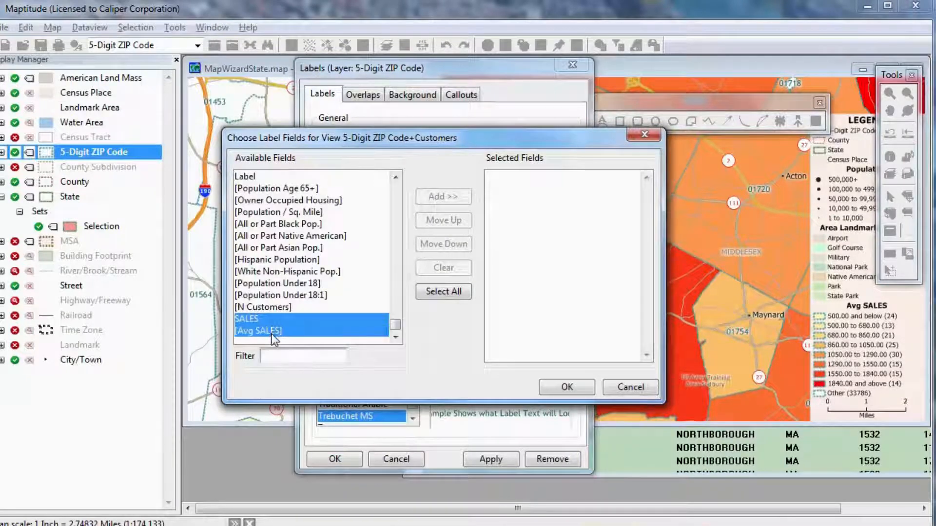
left_click(432, 195)
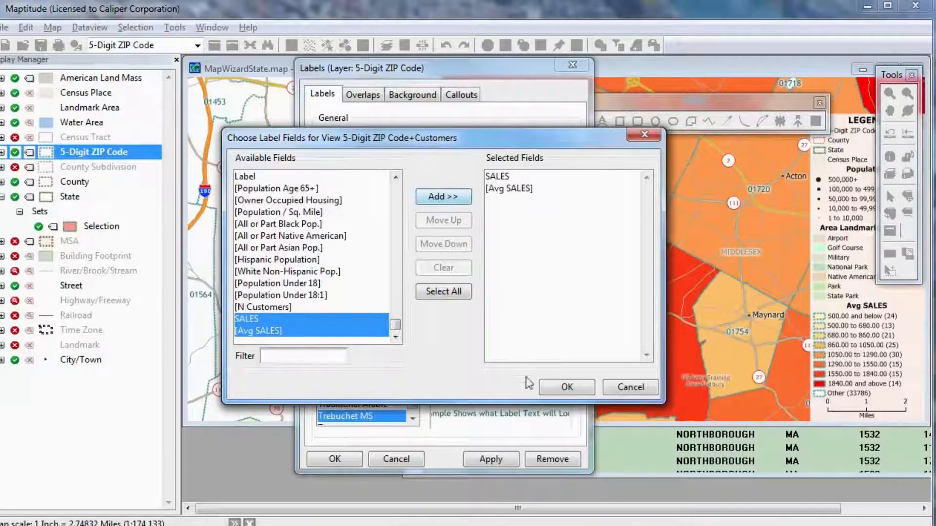
left_click(566, 389)
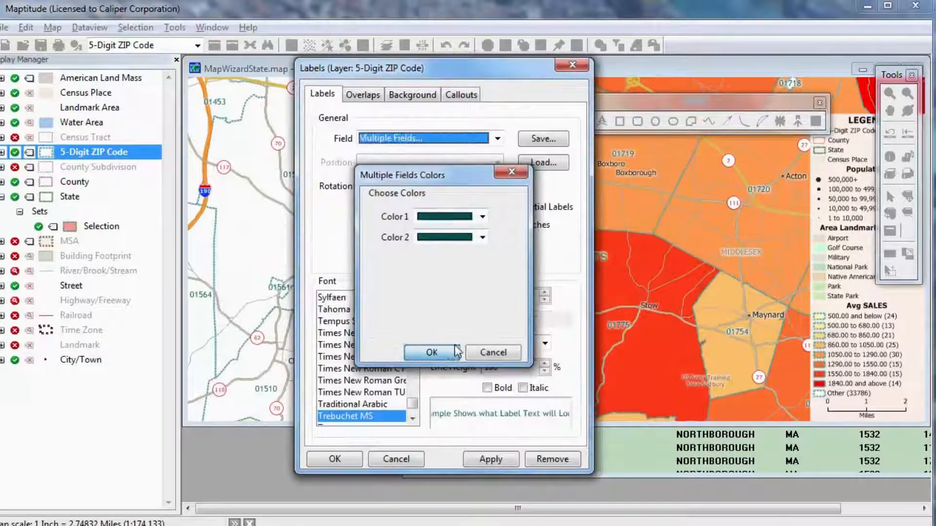
left_click(433, 352)
Set the ZIP Code label font size to 16 and apply the labels to the map
left_click(545, 293)
left_click(545, 292)
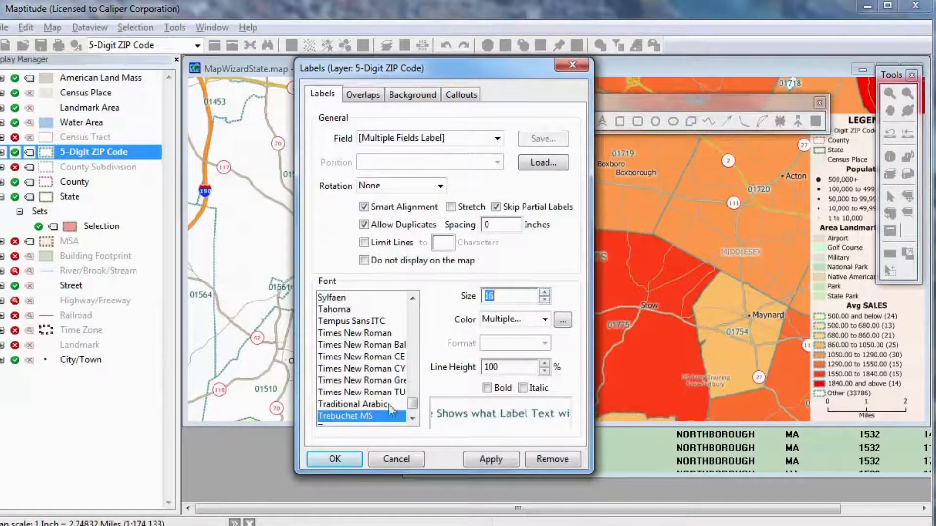
left_click(341, 459)
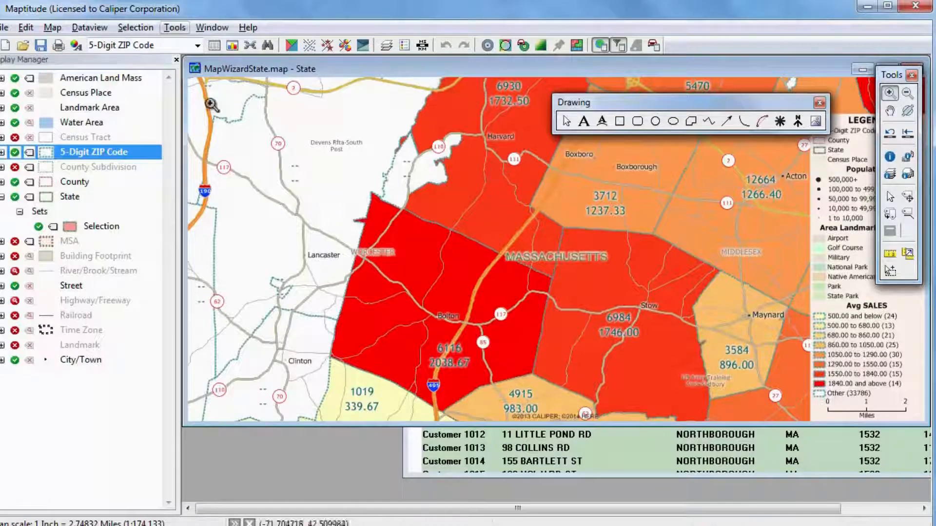
Save the map and dataviews as a workspace named Average Sales and close all open windows
left_click(5, 28)
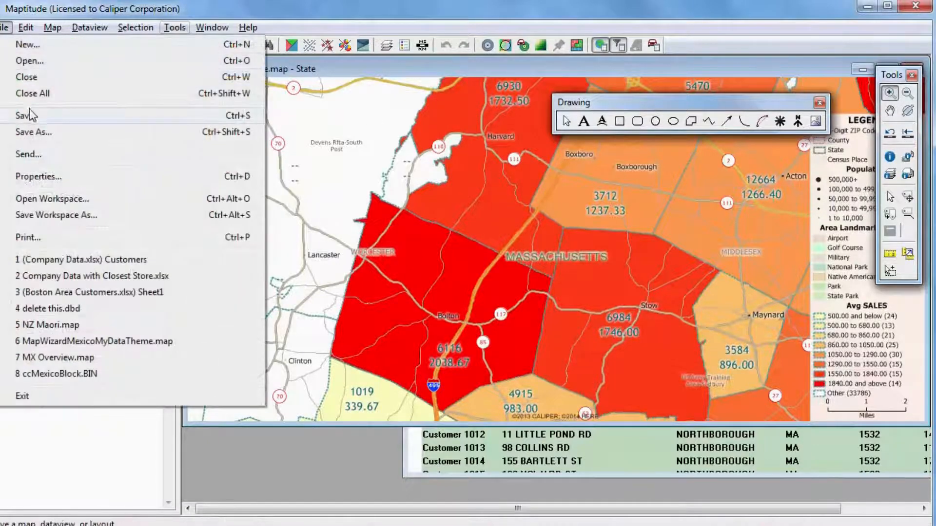
left_click(54, 216)
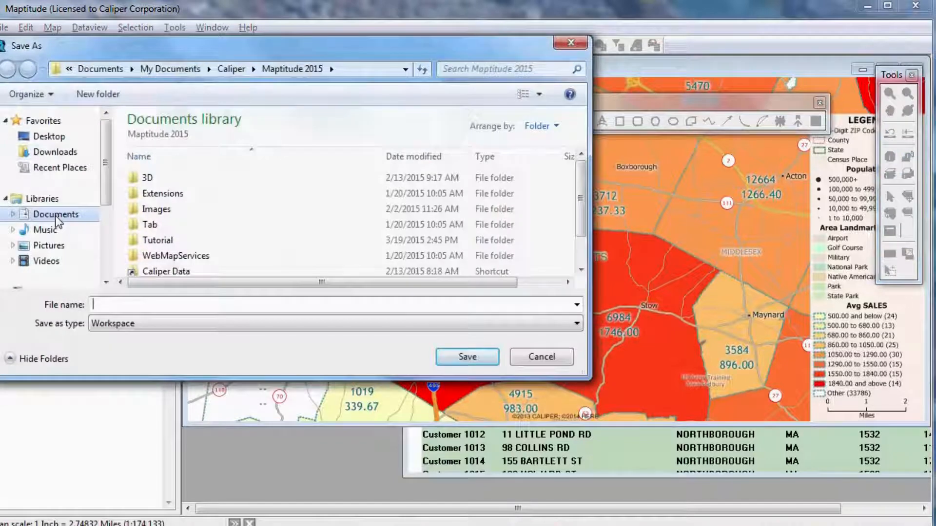
type("Average Sales")
left_click(464, 359)
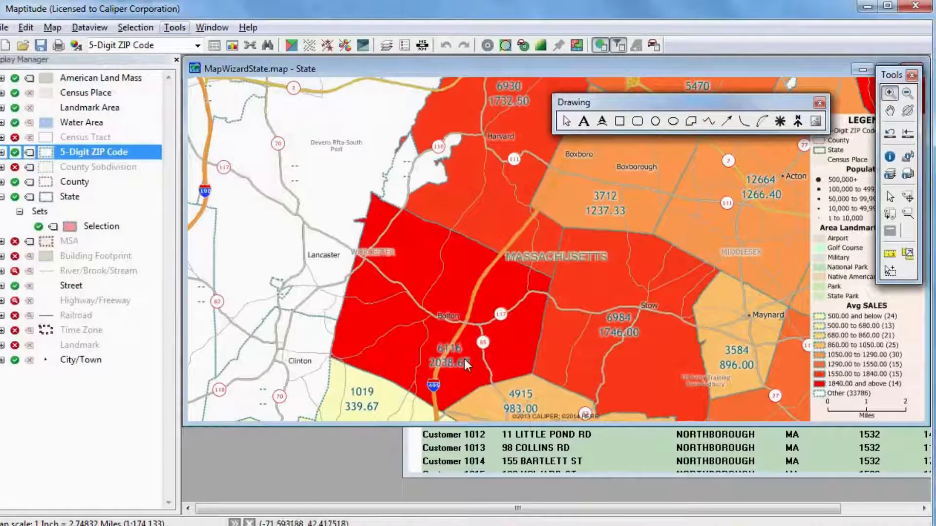
left_click(5, 28)
left_click(29, 92)
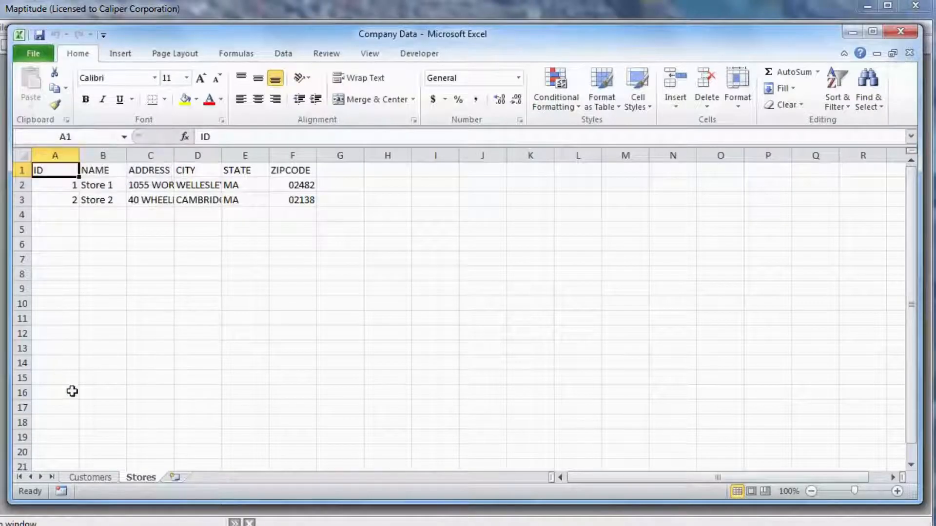
On the Customers sheet, set the SALES values in F2 through F5 to 400, 500, 500 and 600, and save the workbook
left_click(89, 478)
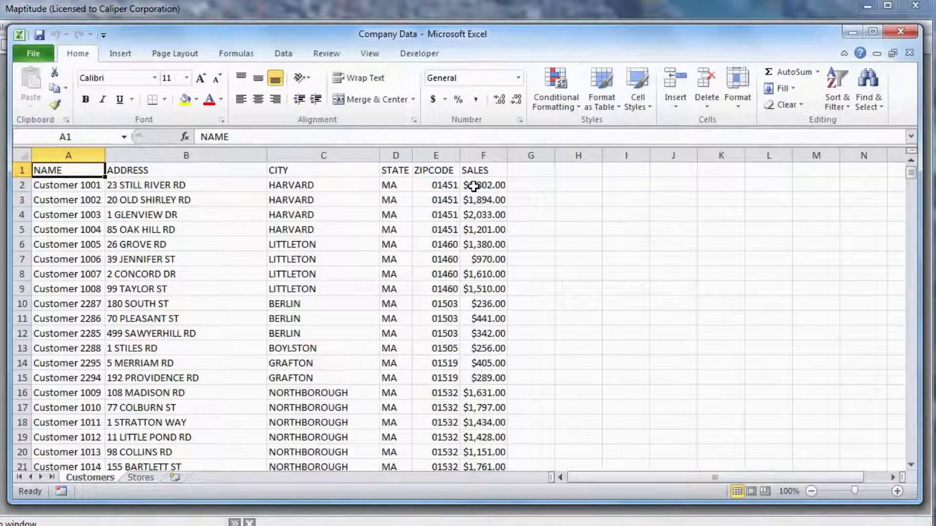
left_click(473, 187)
type("800")
key("Return")
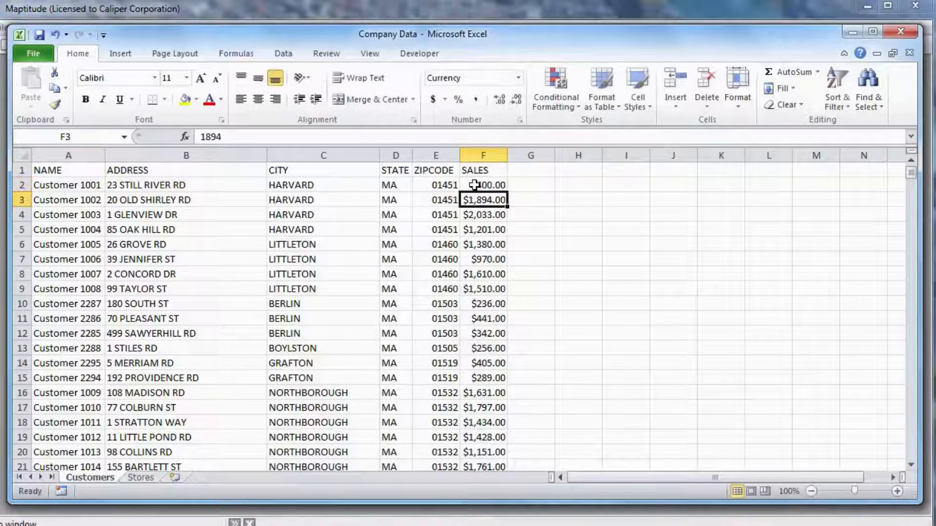
type("500")
key("Return")
type("500")
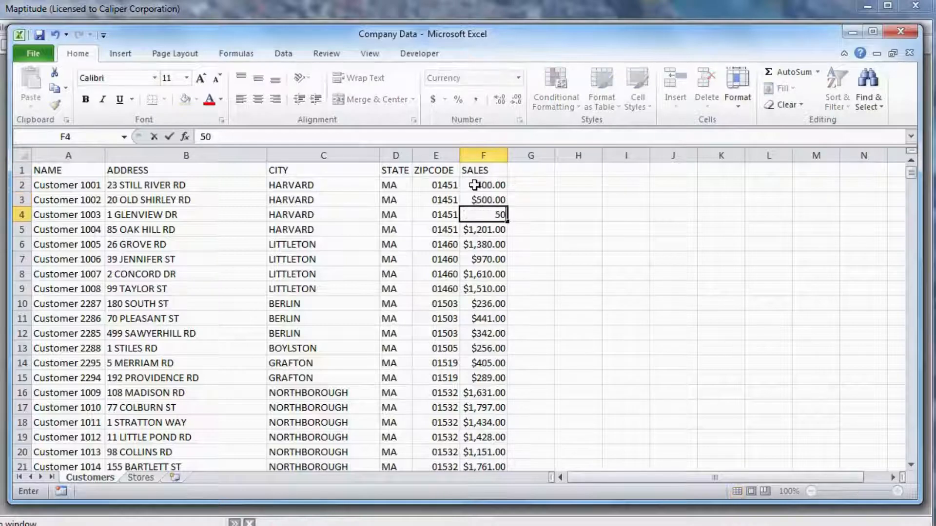
key("Return")
type("600")
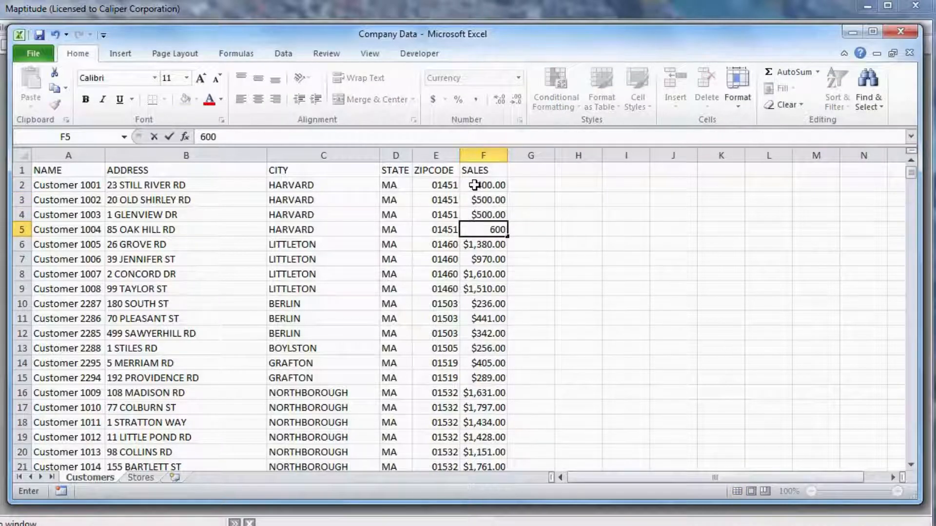
key("Return")
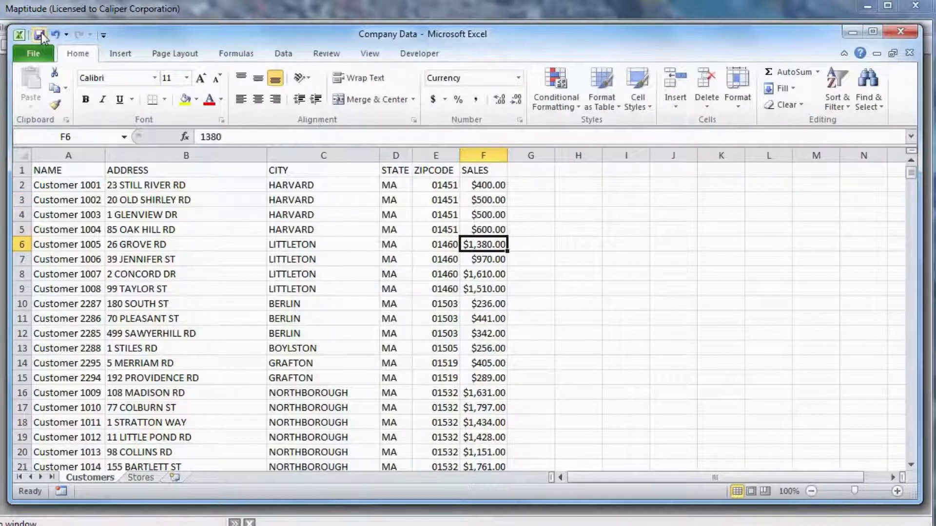
Switch to Maptitude, open the recent Average Sales.wrk workspace and refresh the map with the edited Excel data
left_click(198, 9)
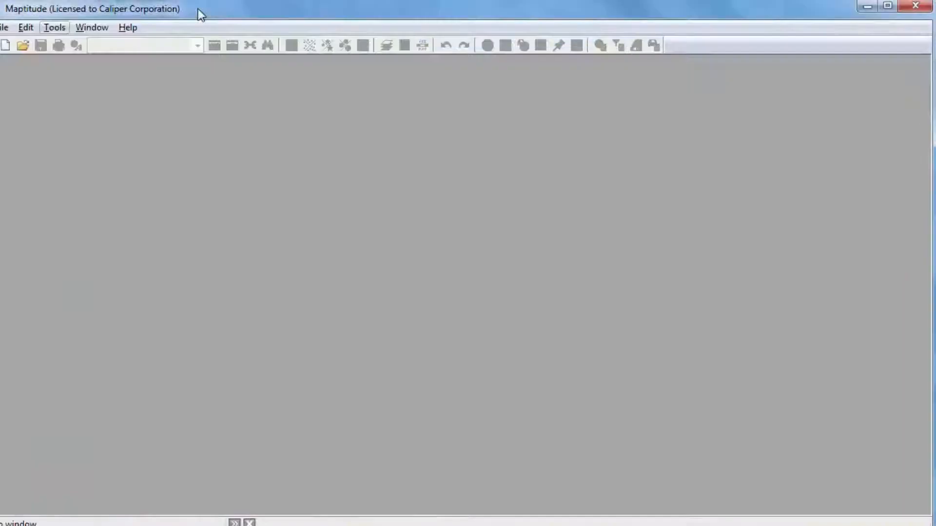
left_click(5, 27)
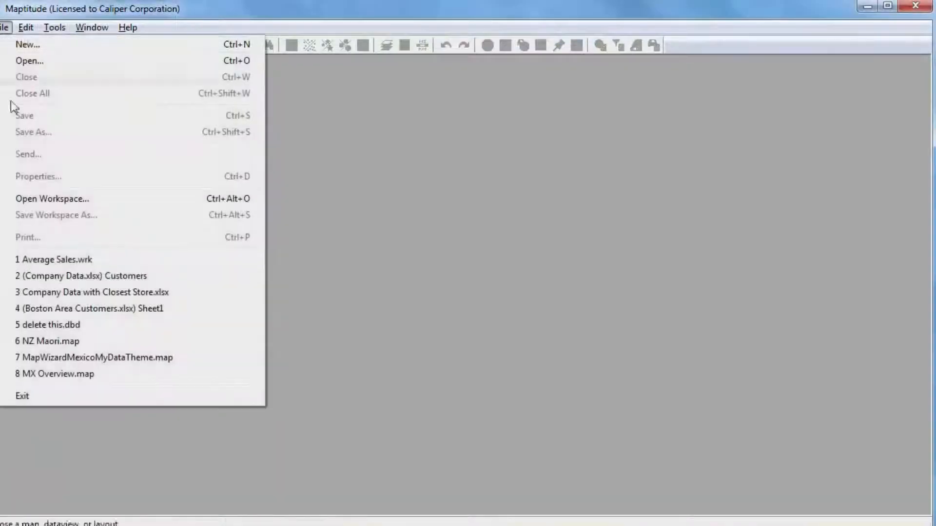
left_click(56, 258)
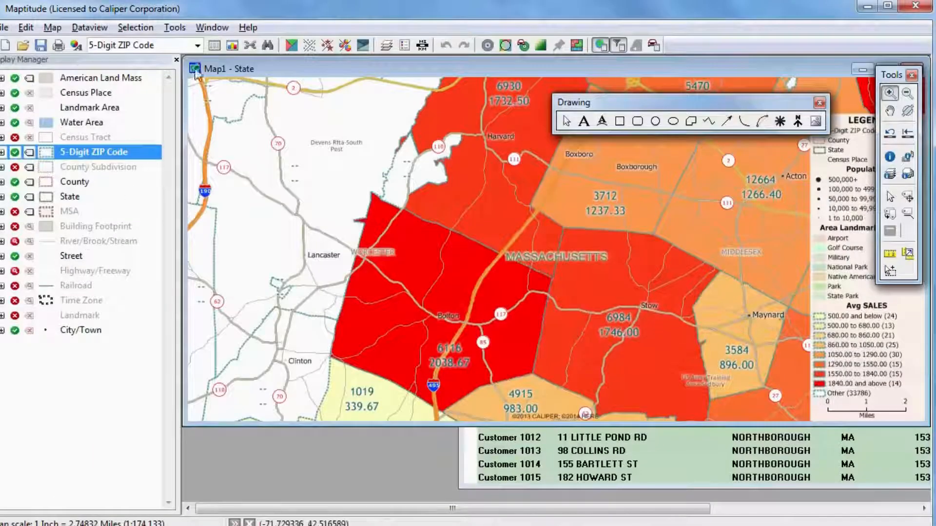
left_click(204, 29)
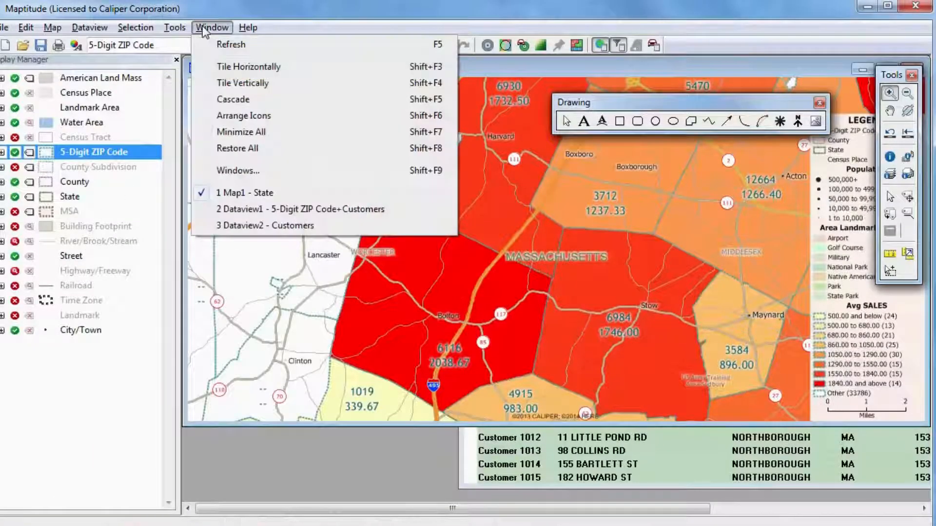
left_click(220, 46)
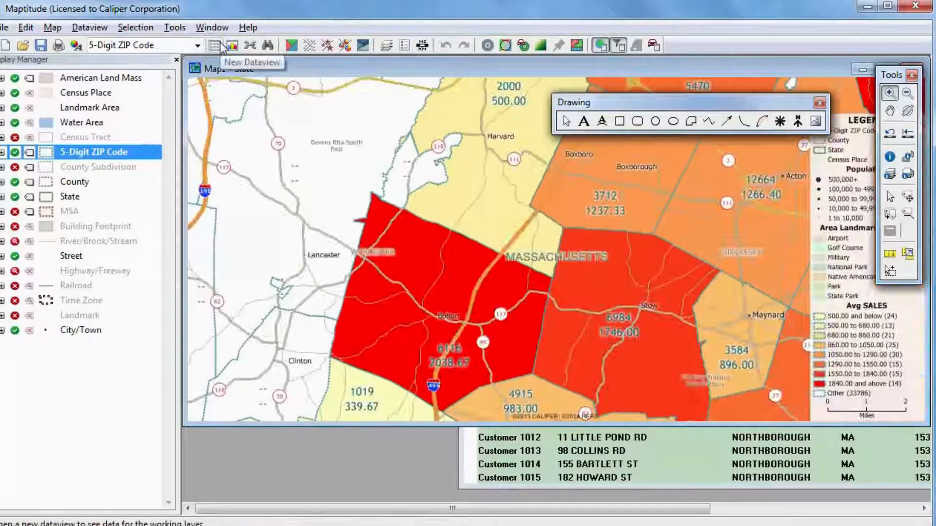